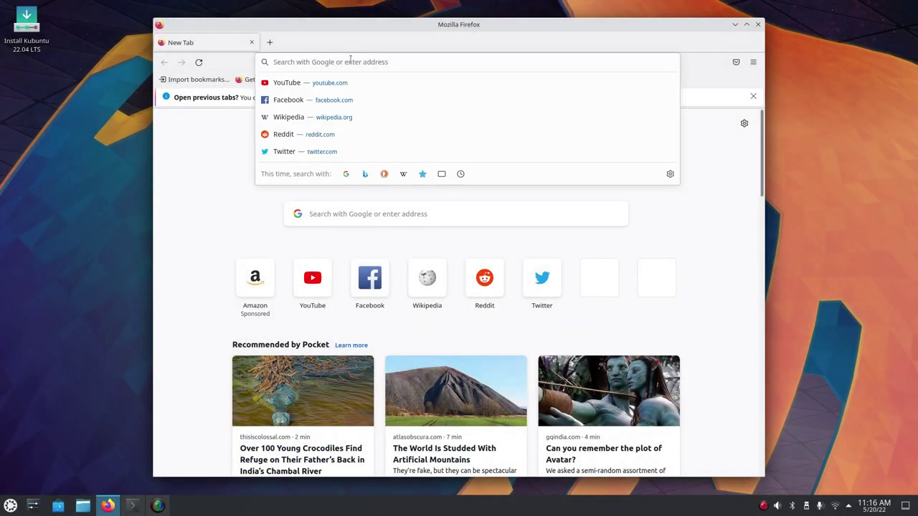
Step: Search the web for "kde themes", maximize the browser window and open the Plasma Themes listing on the KDE Store
{"action": "type", "text": "kde ther"}
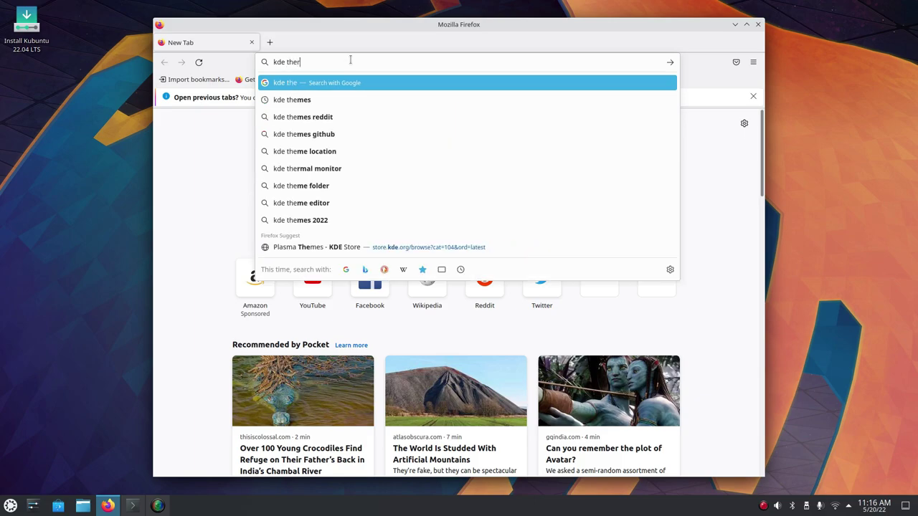
{"action": "key", "text": "BackSpace"}
{"action": "type", "text": "me"}
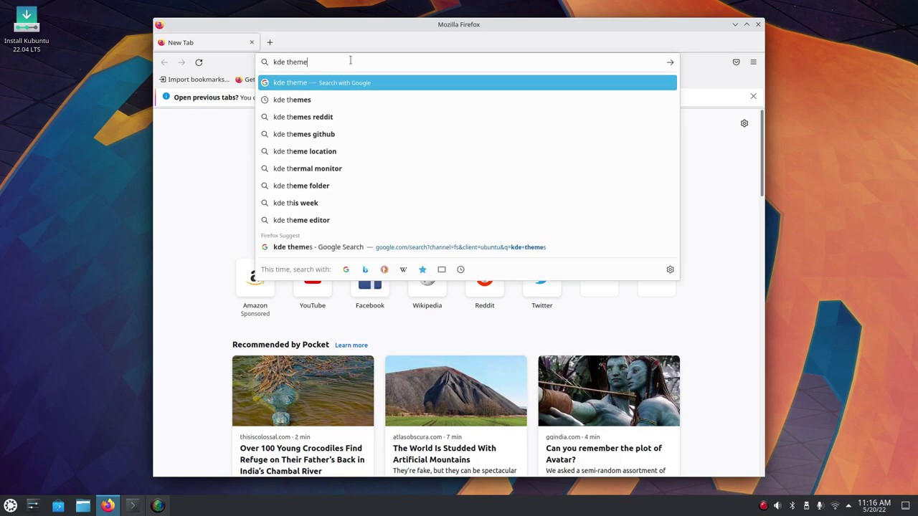
{"action": "type", "text": "s"}
{"action": "key", "text": "Return"}
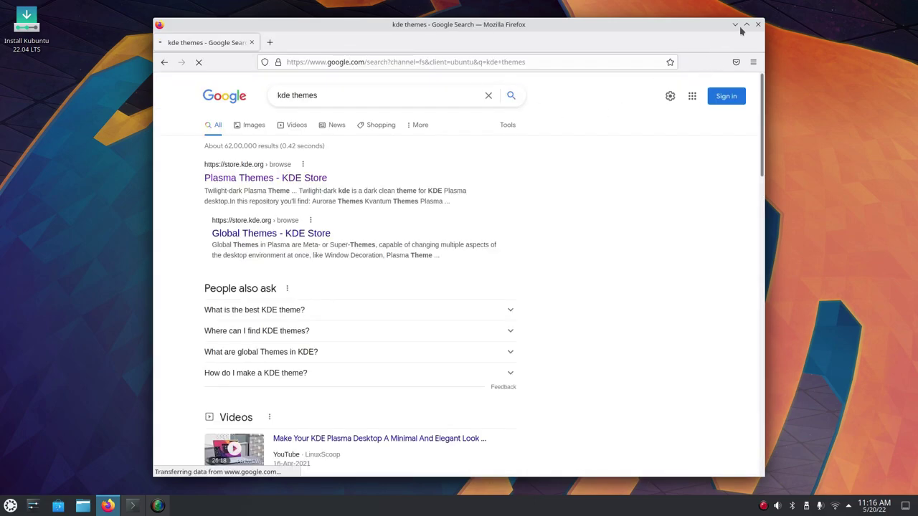
{"action": "left_click", "coordinate": [746, 25]}
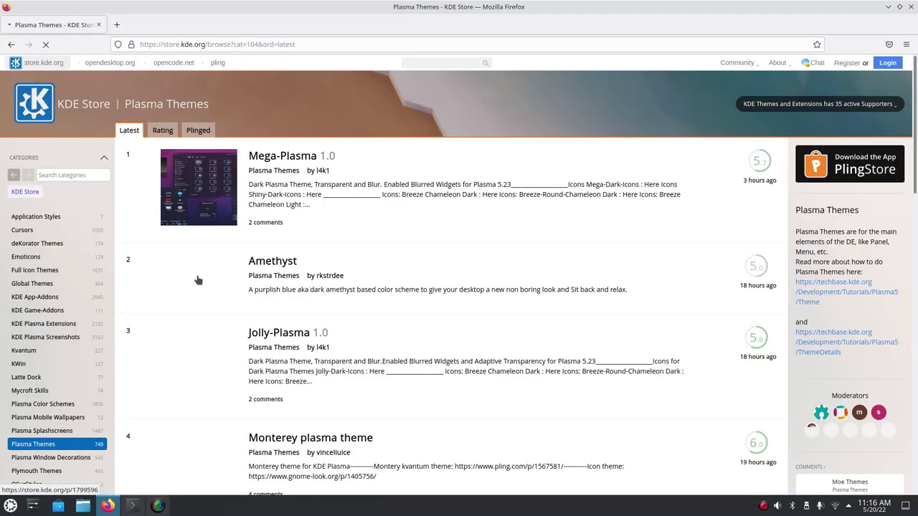
Step: Open the Amethyst theme from the listing, follow its GitHub source link and clear the browser window off the desktop
{"action": "left_click", "coordinate": [198, 280]}
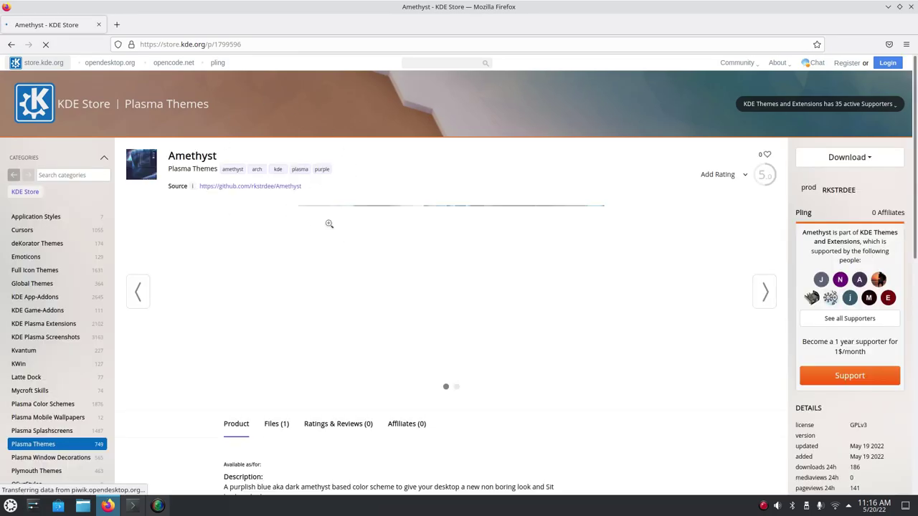
{"action": "left_click", "coordinate": [258, 186]}
{"action": "left_click", "coordinate": [899, 6]}
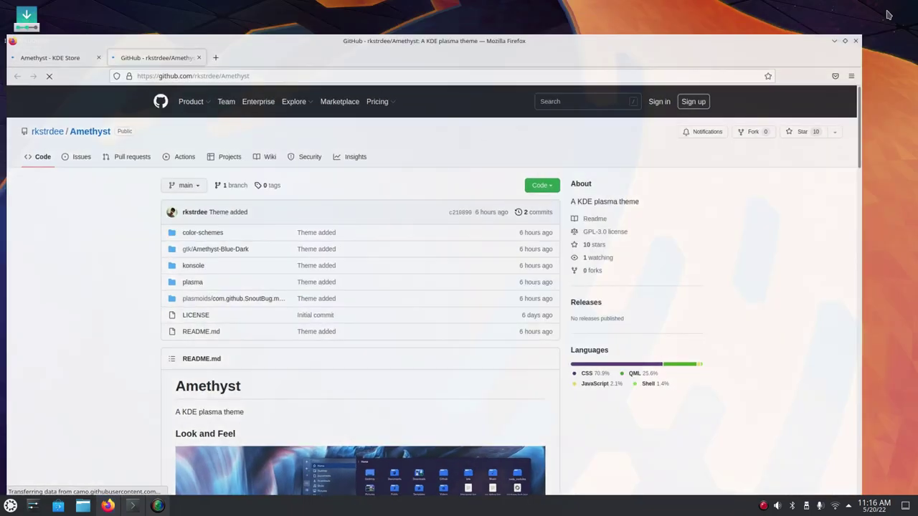
{"action": "left_click", "coordinate": [854, 41]}
Step: Switch to System Settings and open the download dialog for new global themes from the Global Theme appearance page
{"action": "left_click", "coordinate": [33, 506]}
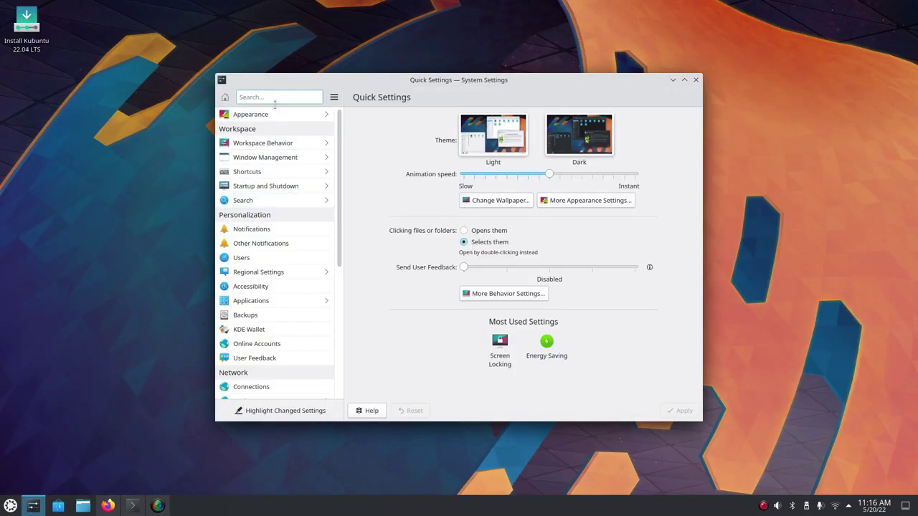
{"action": "left_click", "coordinate": [303, 114]}
{"action": "left_click", "coordinate": [271, 129]}
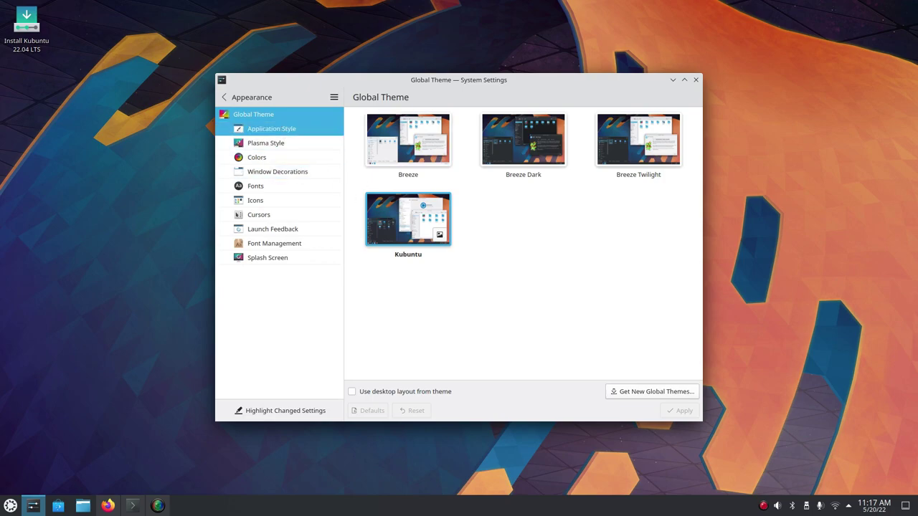
{"action": "left_click", "coordinate": [313, 115]}
{"action": "left_click", "coordinate": [633, 394]}
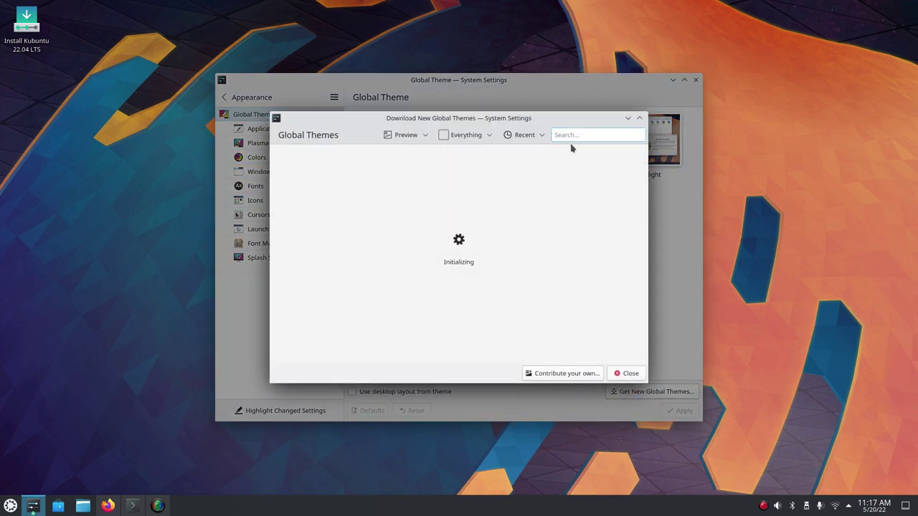
Step: Search the downloadable global themes for "amethyst" and install the Amethyst theme
{"action": "left_click", "coordinate": [579, 135]}
{"action": "type", "text": "amethyst"}
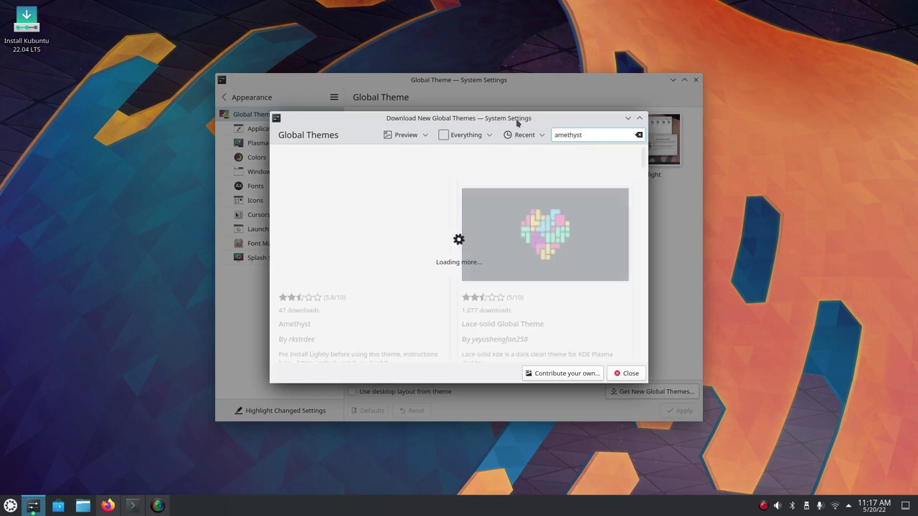
{"action": "left_click", "coordinate": [437, 282]}
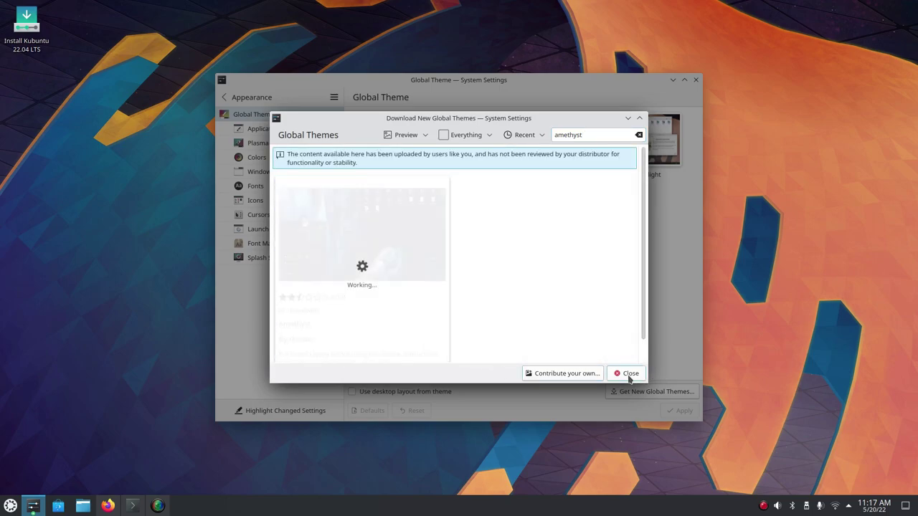
Step: Switch to Firefox, open the mmcklauncher repository linked at the end of the Amethyst README and go to its Installation section
{"action": "left_click", "coordinate": [113, 506]}
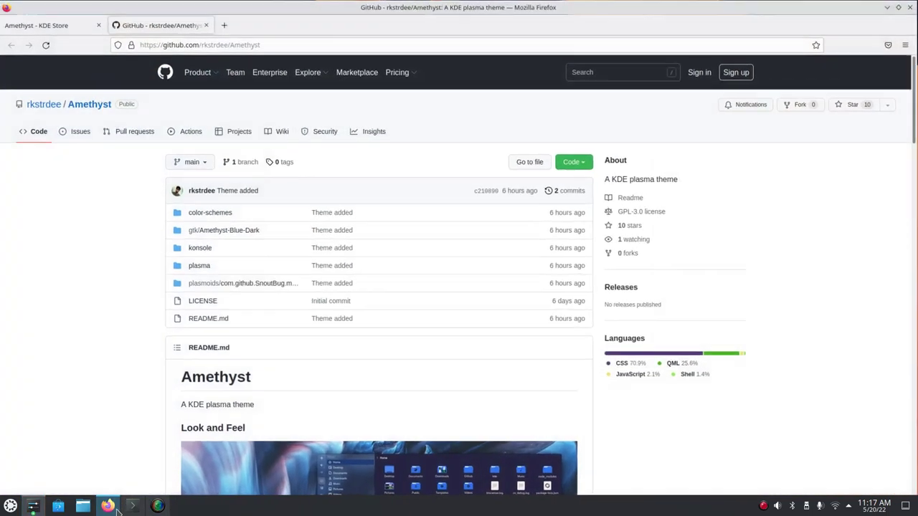
{"action": "scroll", "coordinate": [350, 294], "scroll_direction": "down", "scroll_amount": 15}
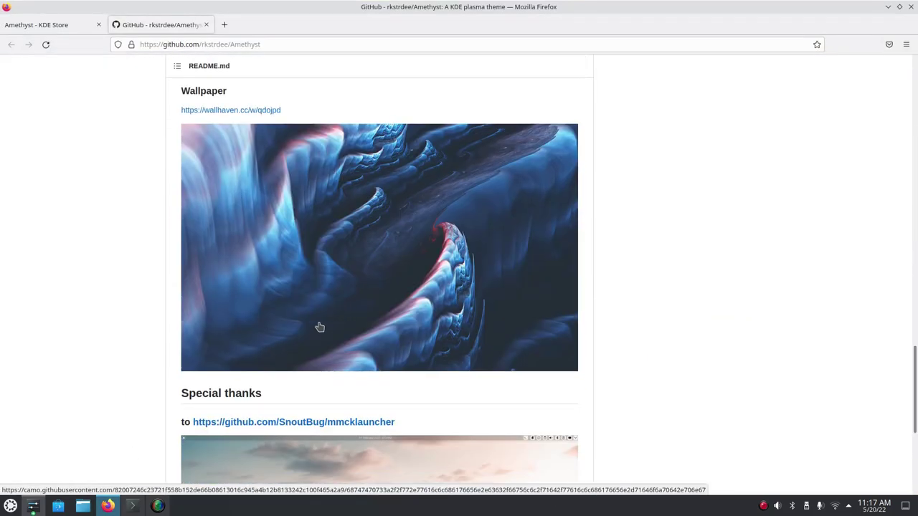
{"action": "scroll", "coordinate": [348, 342], "scroll_direction": "down", "scroll_amount": 6}
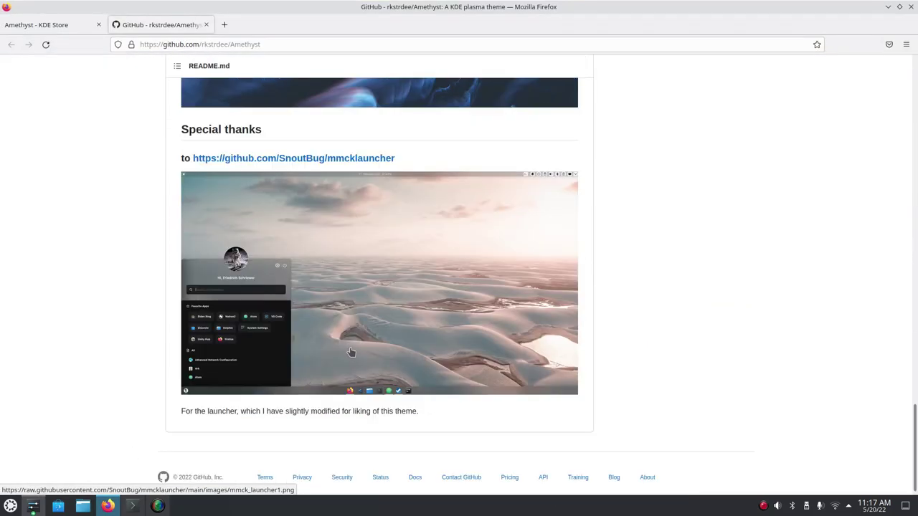
{"action": "left_click", "coordinate": [269, 159]}
{"action": "scroll", "coordinate": [390, 292], "scroll_direction": "down", "scroll_amount": 4}
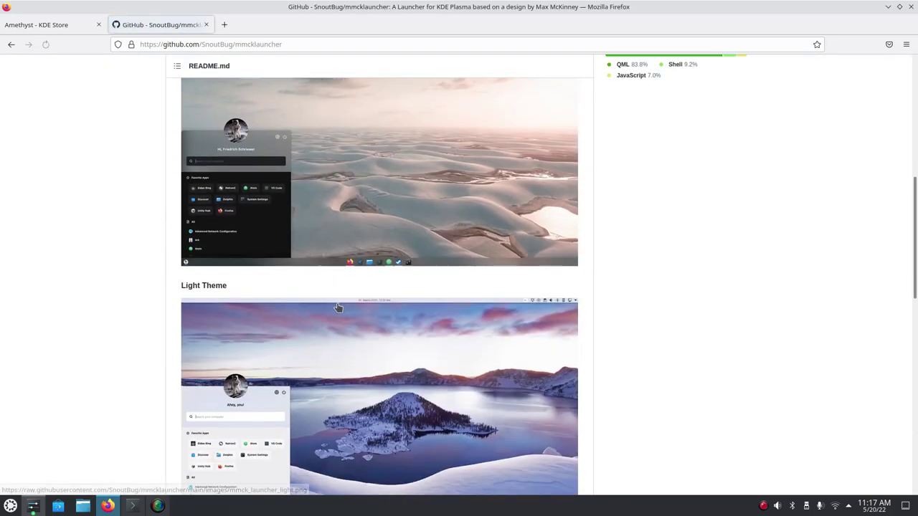
{"action": "scroll", "coordinate": [338, 307], "scroll_direction": "up", "scroll_amount": 2}
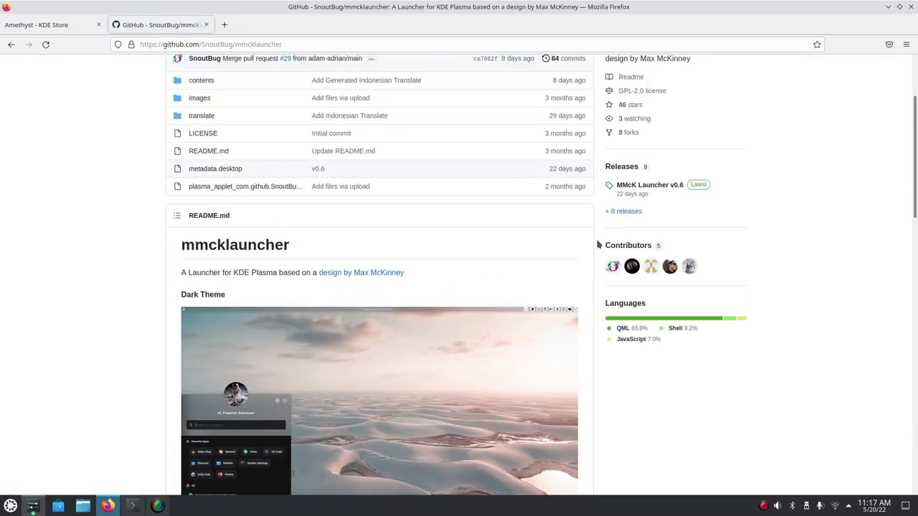
{"action": "scroll", "coordinate": [349, 189], "scroll_direction": "down", "scroll_amount": 5}
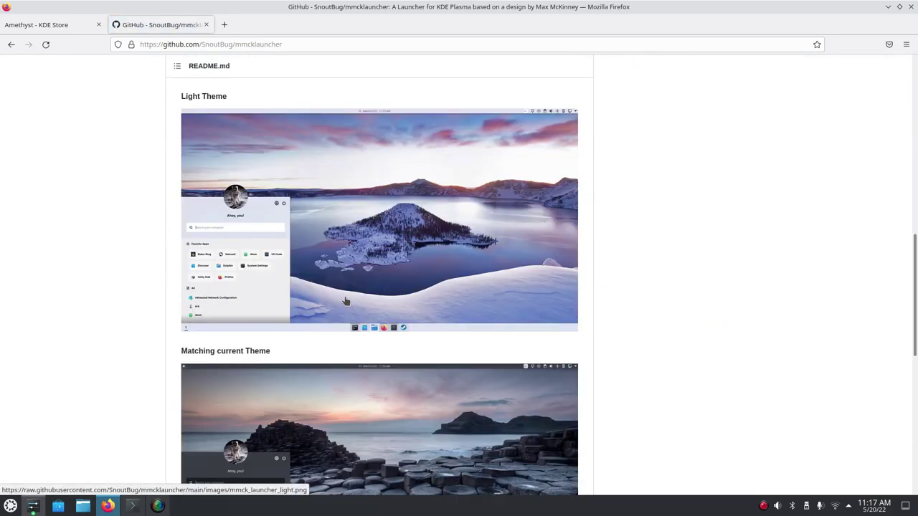
{"action": "scroll", "coordinate": [344, 301], "scroll_direction": "up", "scroll_amount": 2}
{"action": "scroll", "coordinate": [343, 302], "scroll_direction": "down", "scroll_amount": 4}
{"action": "scroll", "coordinate": [343, 302], "scroll_direction": "down", "scroll_amount": 3}
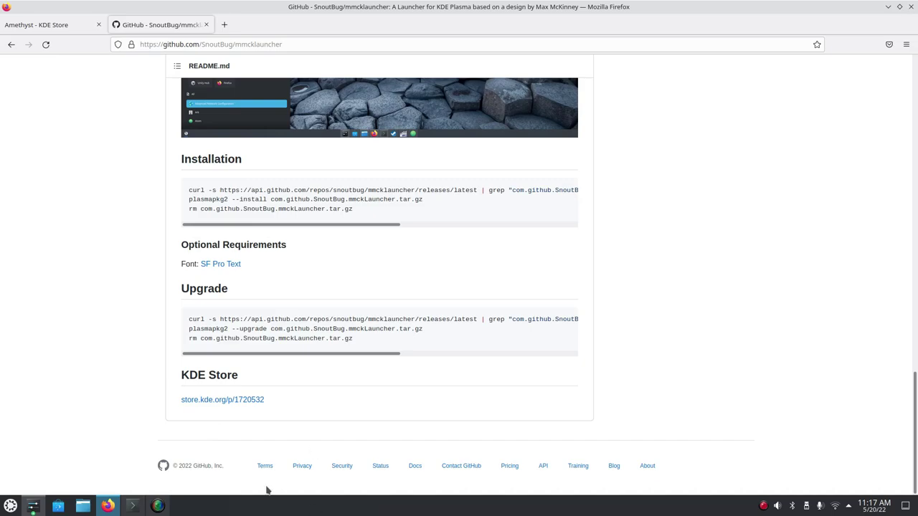
Step: Switch to Konsole and install curl with "sudo apt install curl"
{"action": "left_click", "coordinate": [132, 506]}
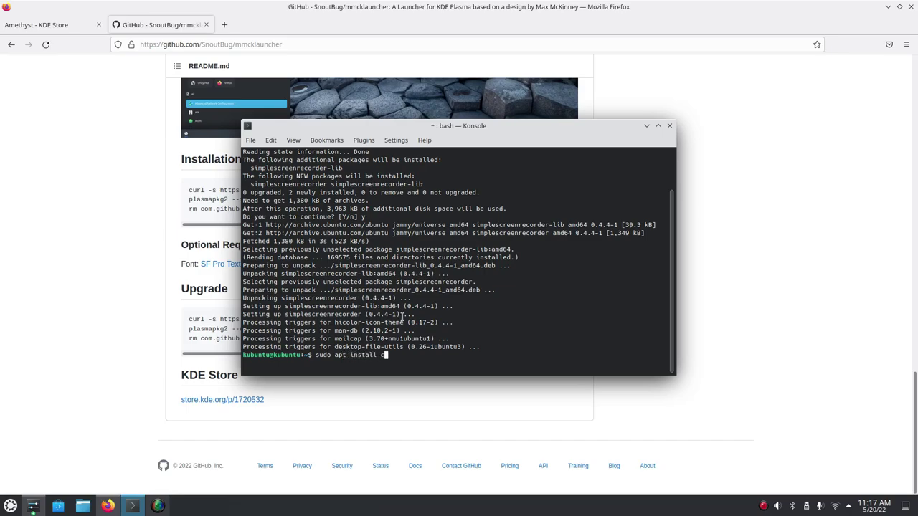
{"action": "key", "text": "Return"}
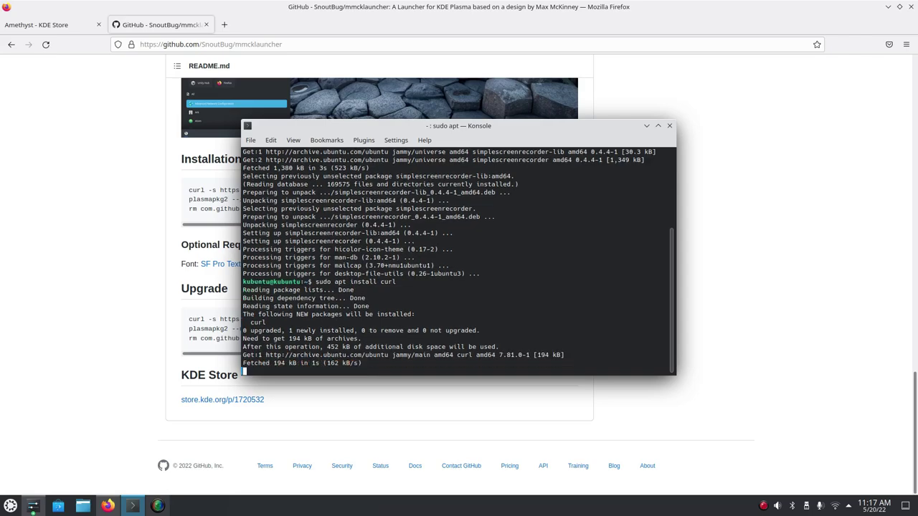
Step: Copy the three mmcklauncher installation commands from the README, run them in Konsole and close the terminal
{"action": "left_click", "coordinate": [158, 331]}
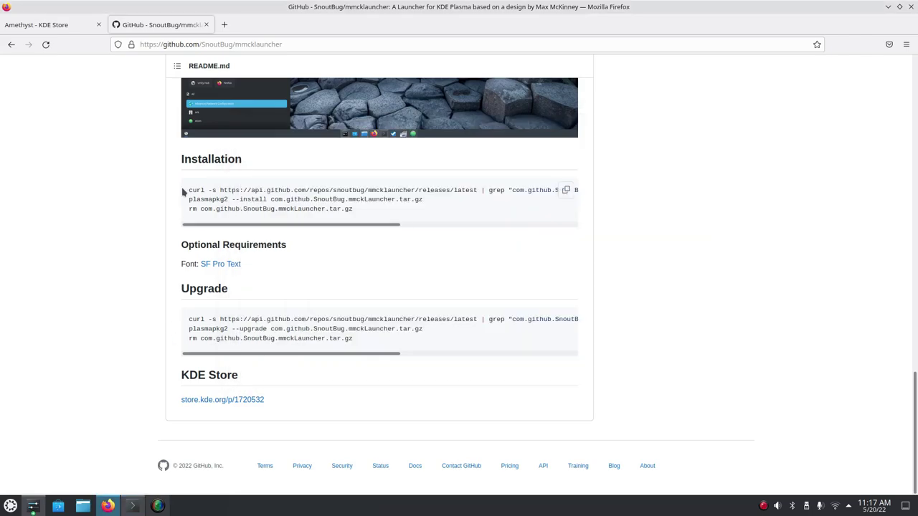
{"action": "left_click_drag", "start_coordinate": [182, 192], "coordinate": [397, 217]}
{"action": "right_click", "coordinate": [244, 201]}
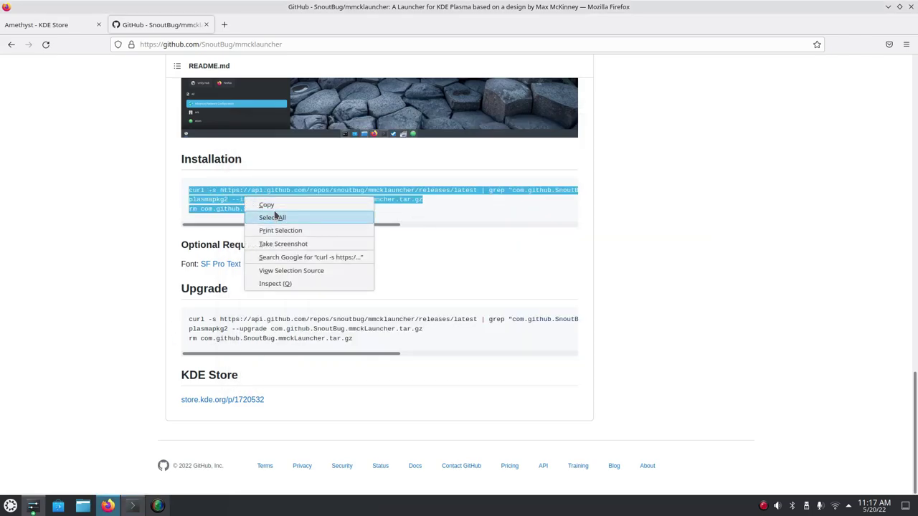
{"action": "left_click", "coordinate": [275, 208]}
{"action": "key", "text": "alt+Tab"}
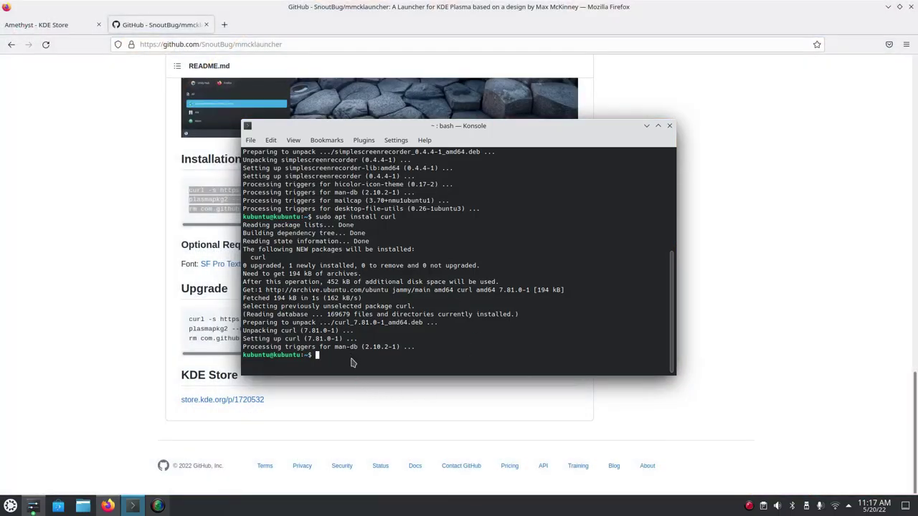
{"action": "right_click", "coordinate": [352, 362]}
{"action": "left_click", "coordinate": [380, 363]}
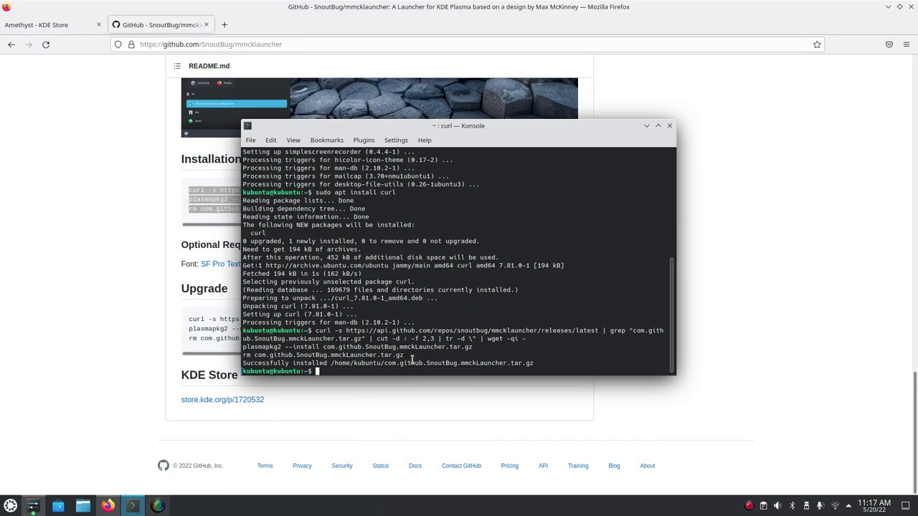
{"action": "left_click", "coordinate": [669, 126]}
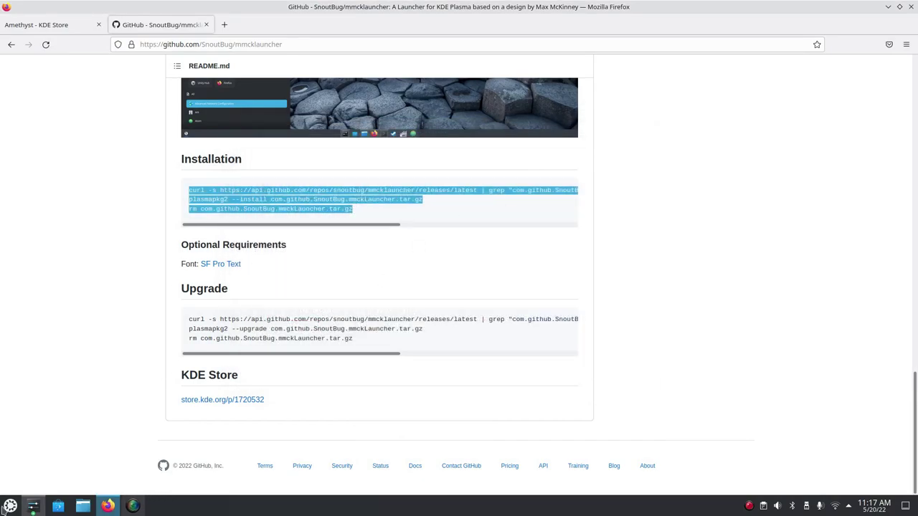
Step: Open a new Konsole window and install Latte Dock with "sudo apt install latte-dock"
{"action": "left_click", "coordinate": [32, 506]}
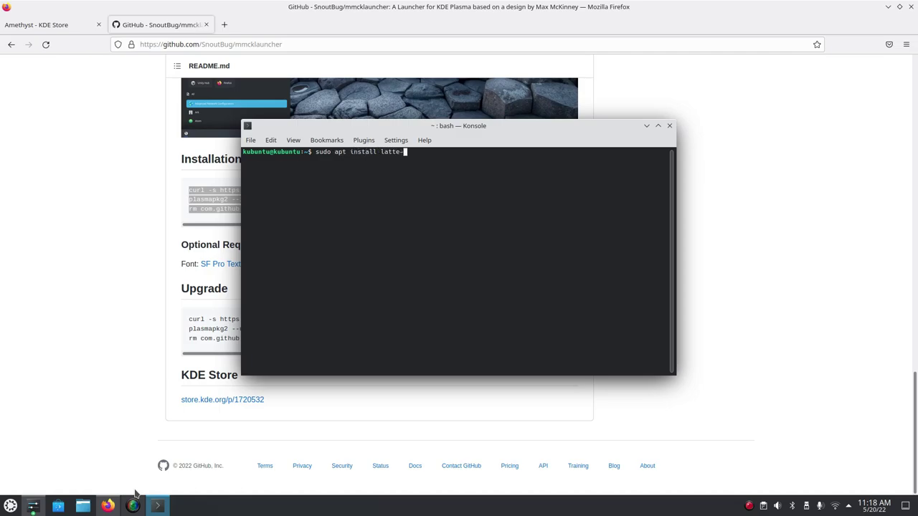
{"action": "key", "text": "Return"}
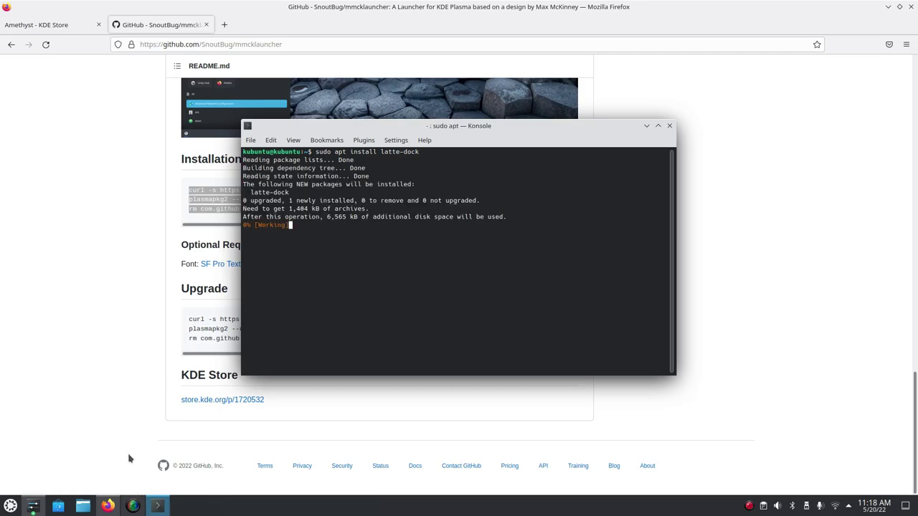
{"action": "left_click", "coordinate": [135, 506]}
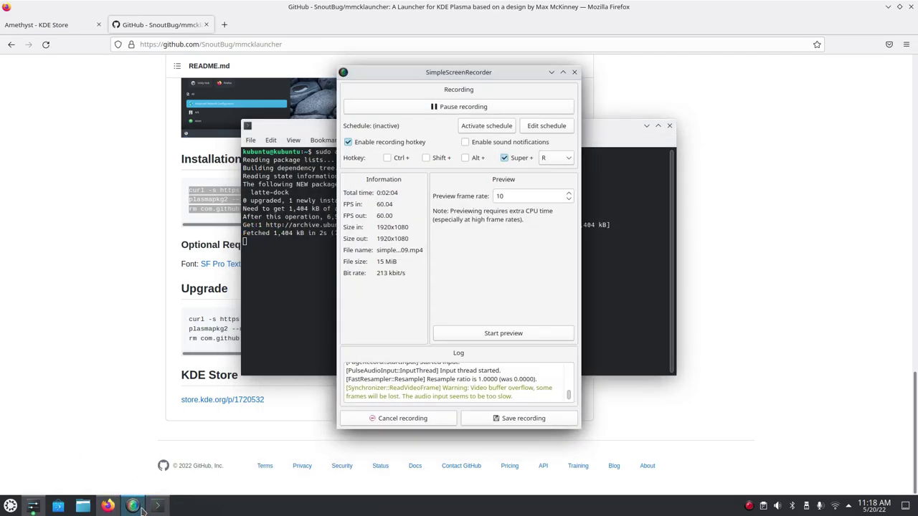
{"action": "left_click", "coordinate": [486, 333]}
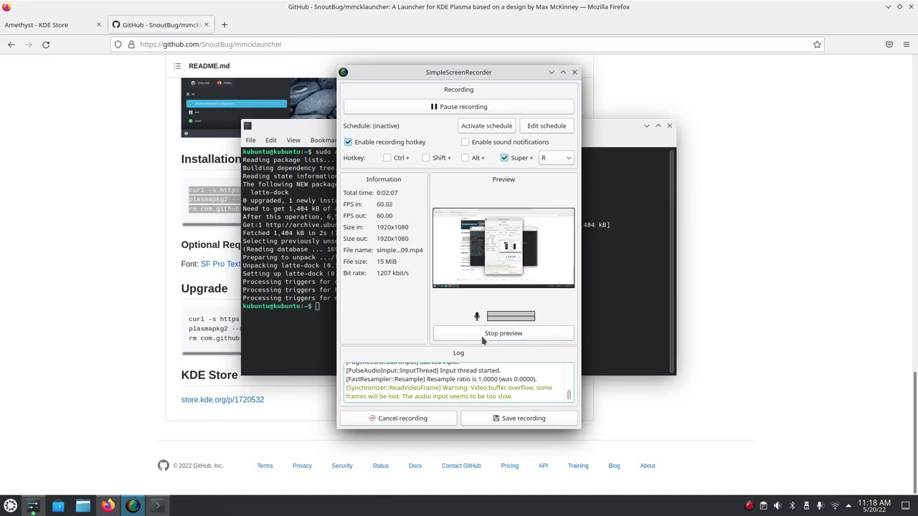
{"action": "left_click", "coordinate": [490, 331]}
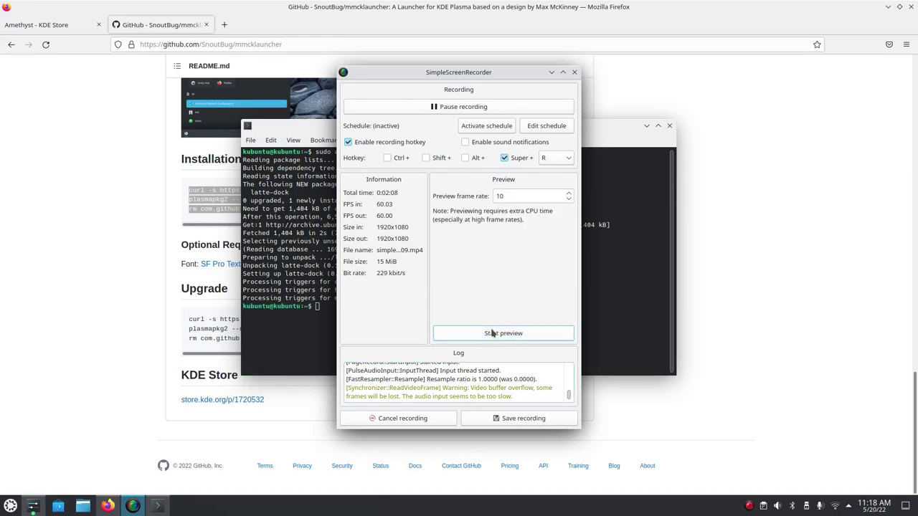
{"action": "left_click", "coordinate": [551, 73]}
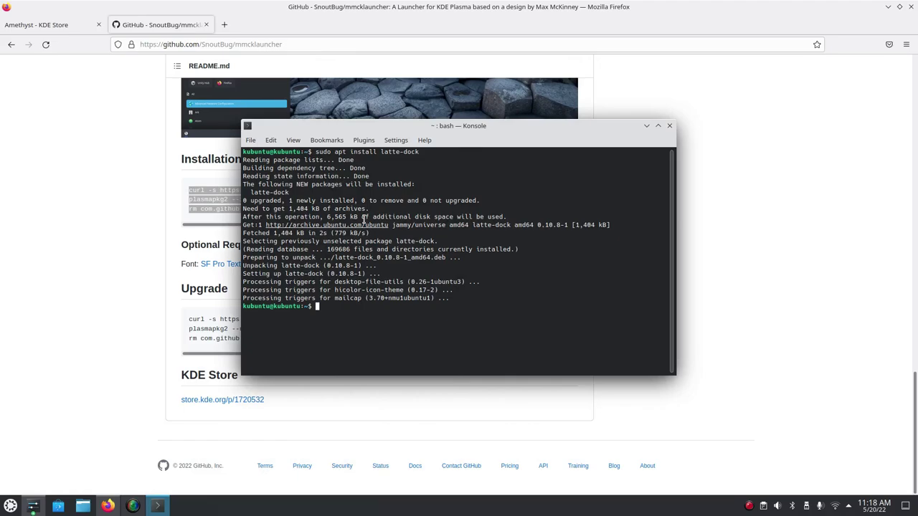
Step: Close Konsole and pull the maximized browser window down to uncover System Settings
{"action": "left_click", "coordinate": [669, 127]}
{"action": "left_click", "coordinate": [226, 329]}
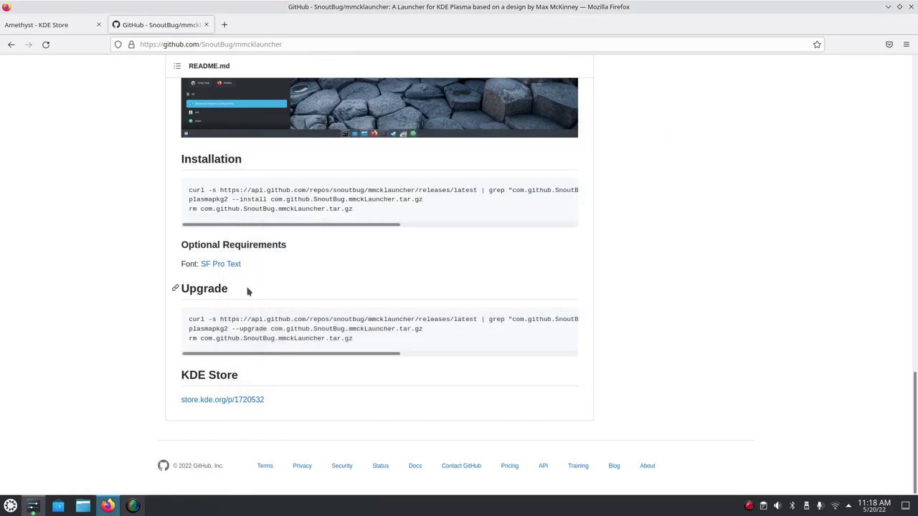
{"action": "left_click_drag", "start_coordinate": [606, 15], "coordinate": [571, 229]}
Step: Close the global theme download dialog in System Settings and bring the browser window to the front
{"action": "left_click", "coordinate": [523, 228]}
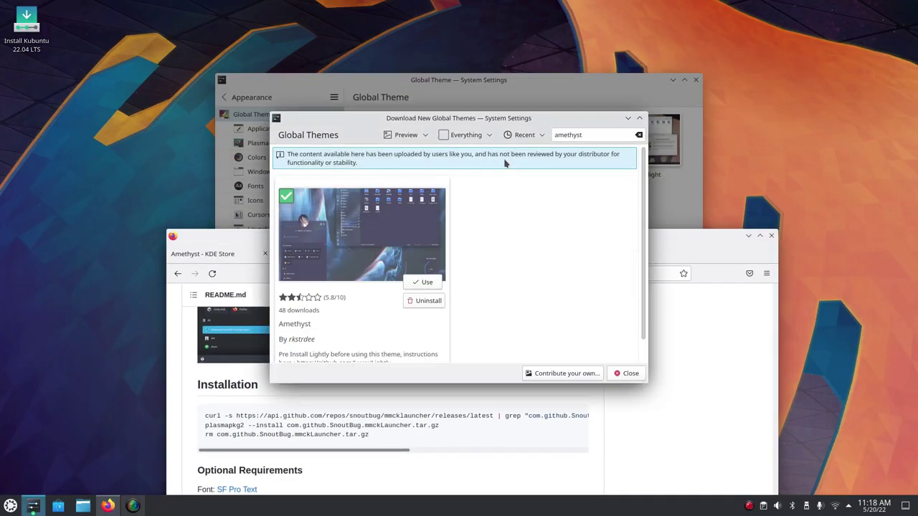
{"action": "scroll", "coordinate": [364, 330], "scroll_direction": "down", "scroll_amount": 1}
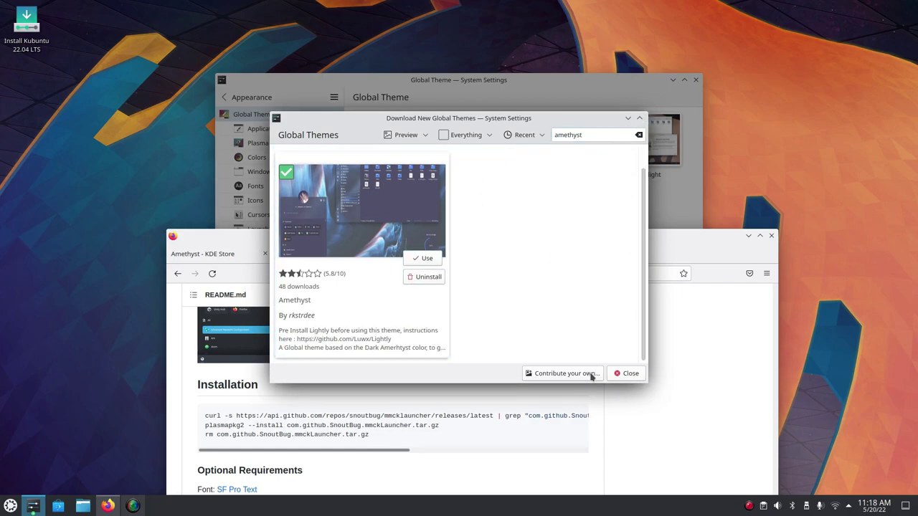
{"action": "left_click", "coordinate": [628, 372]}
{"action": "left_click", "coordinate": [737, 329]}
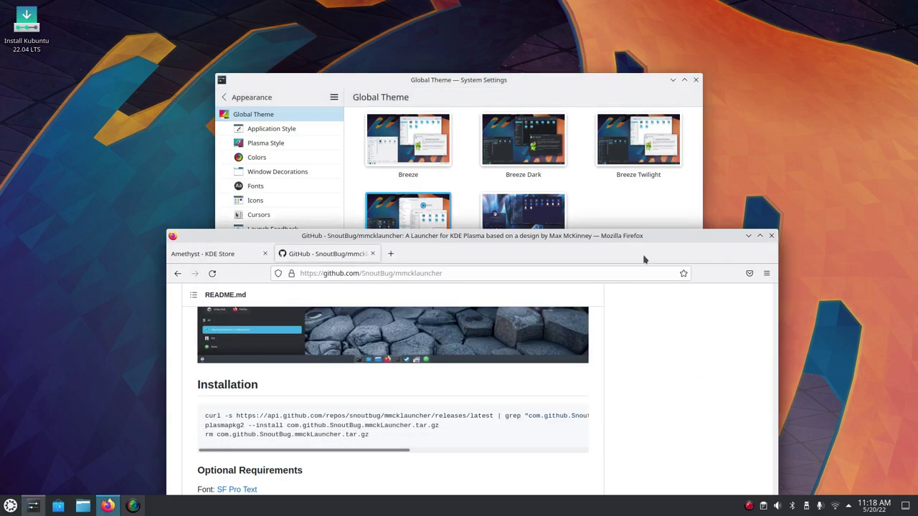
Step: Maximize the browser window, search the web for "lightly theme" and open the Luwx/Lightly GitHub repository
{"action": "left_click", "coordinate": [759, 235]}
{"action": "left_click", "coordinate": [284, 44]}
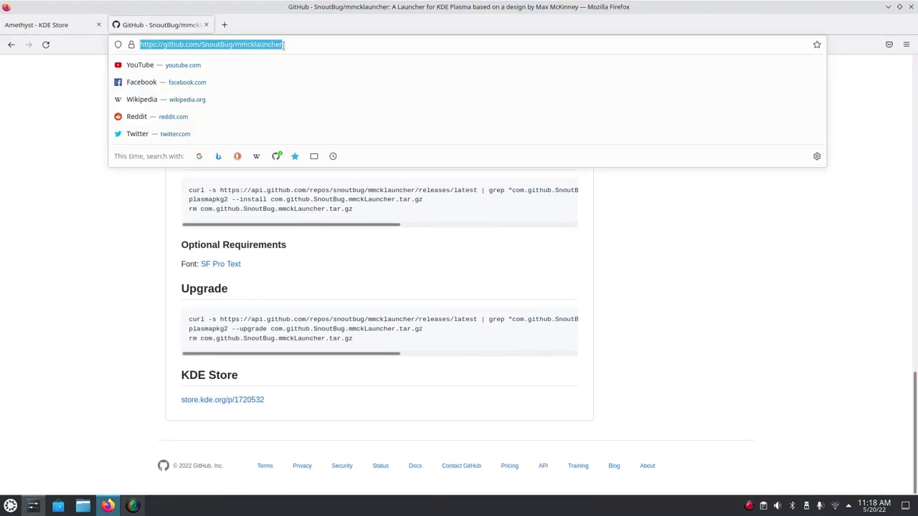
{"action": "type", "text": "lightly theme"}
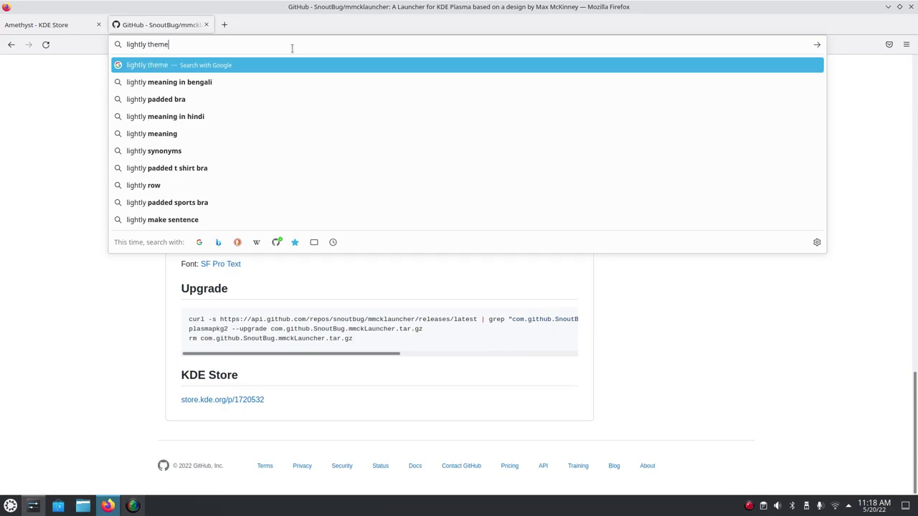
{"action": "key", "text": "Return"}
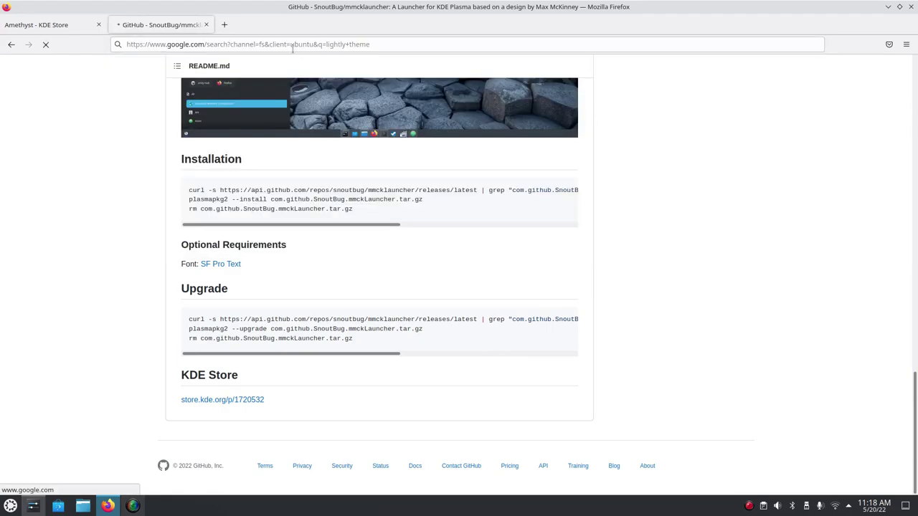
{"action": "left_click", "coordinate": [163, 169]}
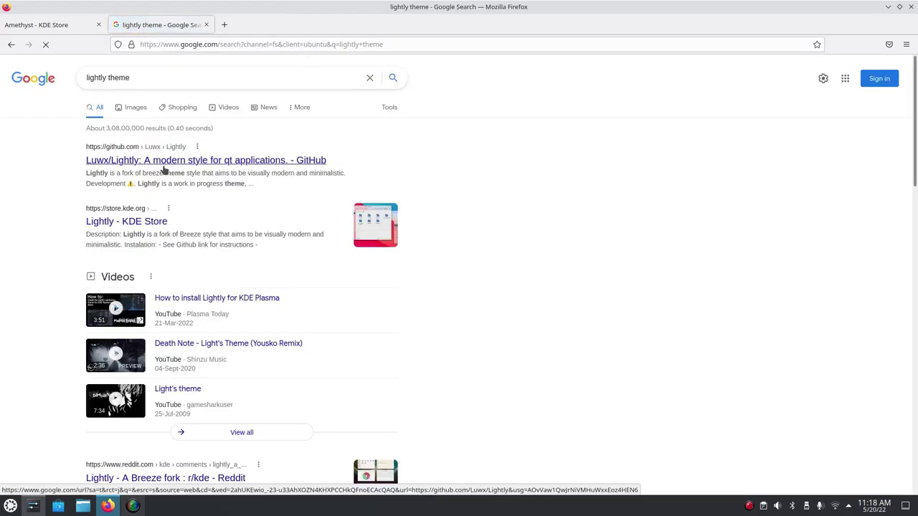
Step: Look through the Lightly README and copy the Ubuntu dependencies command from its Manual installation section
{"action": "scroll", "coordinate": [275, 295], "scroll_direction": "down", "scroll_amount": 15}
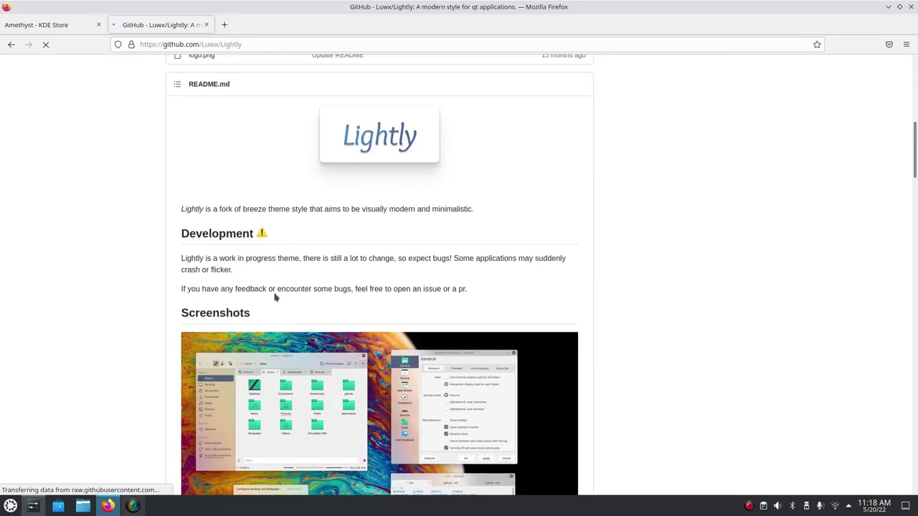
{"action": "scroll", "coordinate": [274, 295], "scroll_direction": "down", "scroll_amount": 5}
{"action": "scroll", "coordinate": [275, 295], "scroll_direction": "up", "scroll_amount": 4}
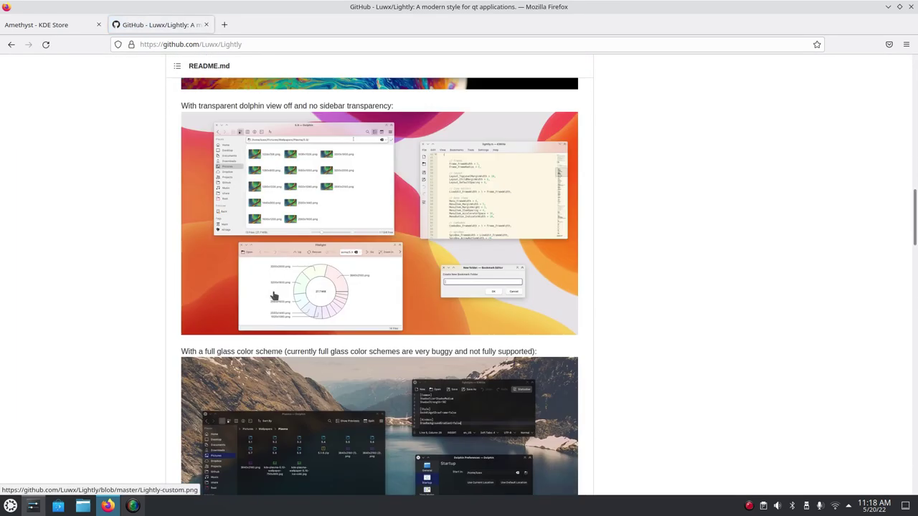
{"action": "scroll", "coordinate": [275, 295], "scroll_direction": "down", "scroll_amount": 12}
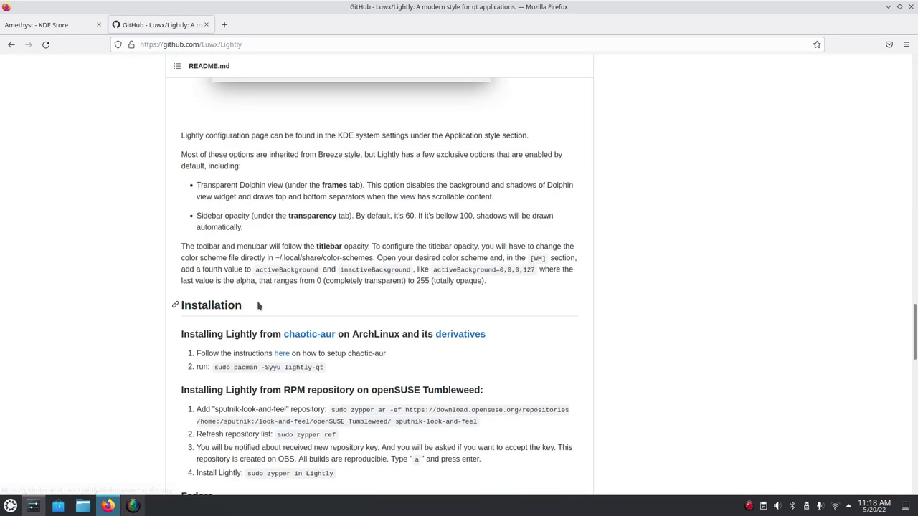
{"action": "scroll", "coordinate": [257, 302], "scroll_direction": "up", "scroll_amount": 3}
{"action": "scroll", "coordinate": [257, 302], "scroll_direction": "down", "scroll_amount": 12}
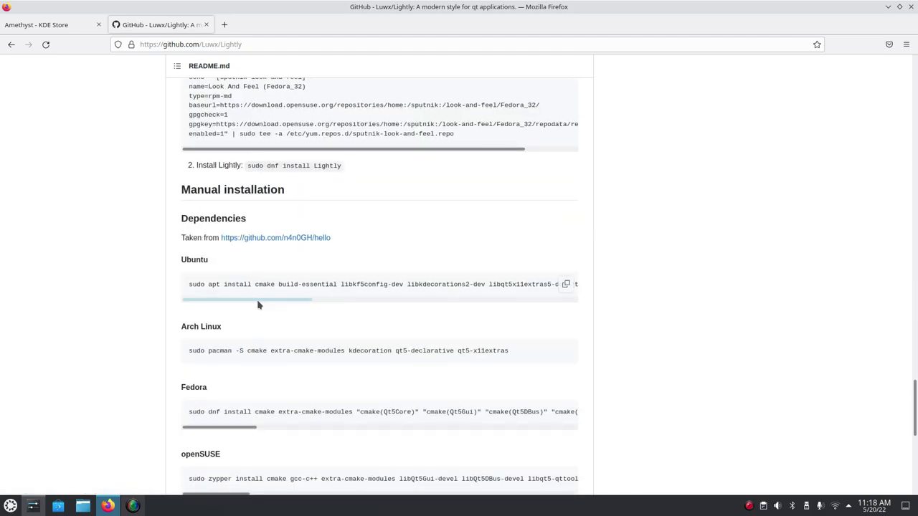
{"action": "scroll", "coordinate": [258, 305], "scroll_direction": "down", "scroll_amount": 6}
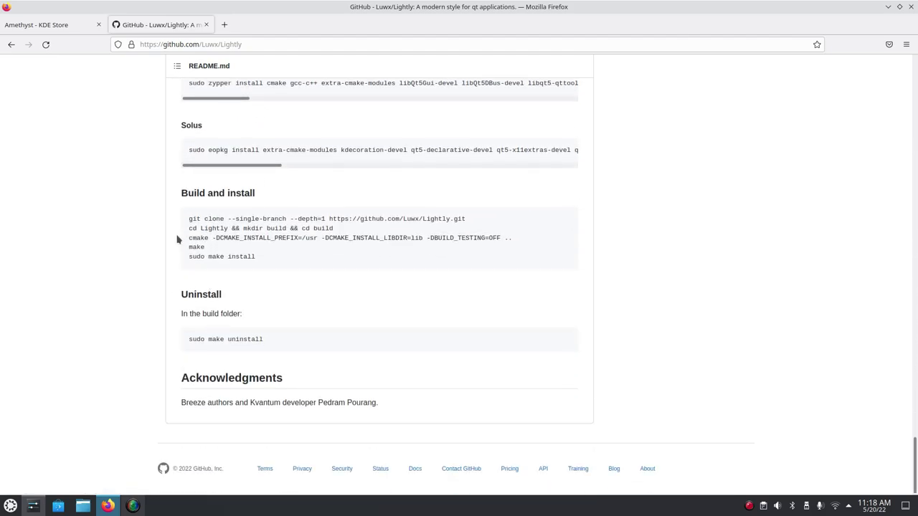
{"action": "scroll", "coordinate": [179, 243], "scroll_direction": "up", "scroll_amount": 6}
{"action": "scroll", "coordinate": [179, 258], "scroll_direction": "up", "scroll_amount": 4}
{"action": "left_click_drag", "start_coordinate": [189, 285], "coordinate": [307, 302]}
{"action": "right_click", "coordinate": [390, 281]}
{"action": "left_click", "coordinate": [413, 290]}
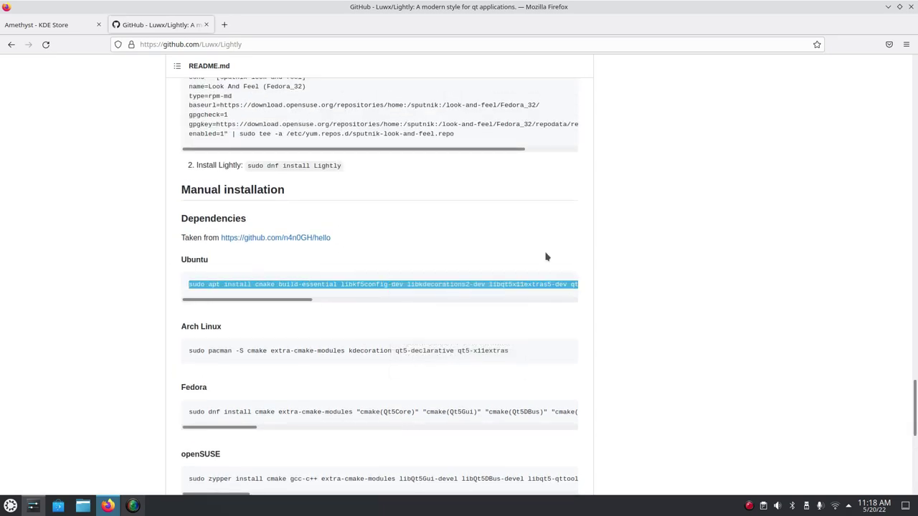
Step: Open a new Konsole window, run the copied dependency installation command and accept the package installation
{"action": "key", "text": "ctrl+alt+t"}
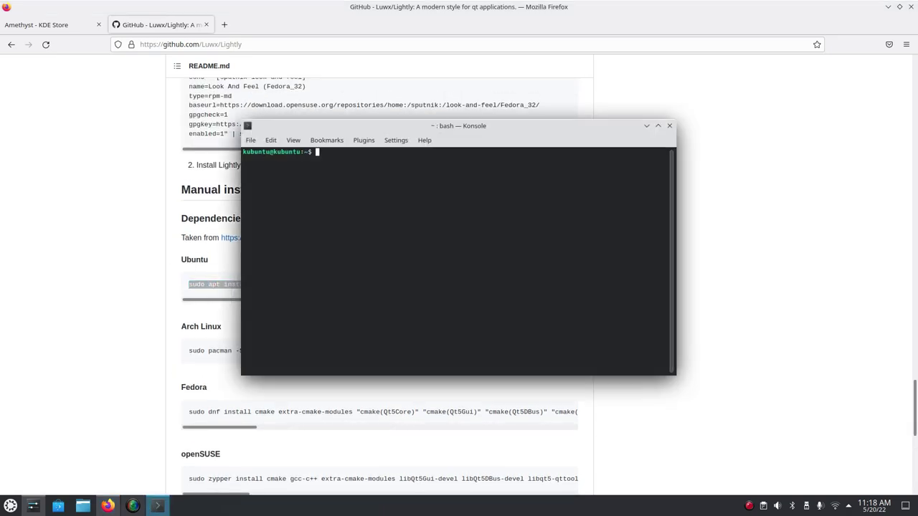
{"action": "key", "text": "ctrl+shift+v"}
{"action": "key", "text": "Return"}
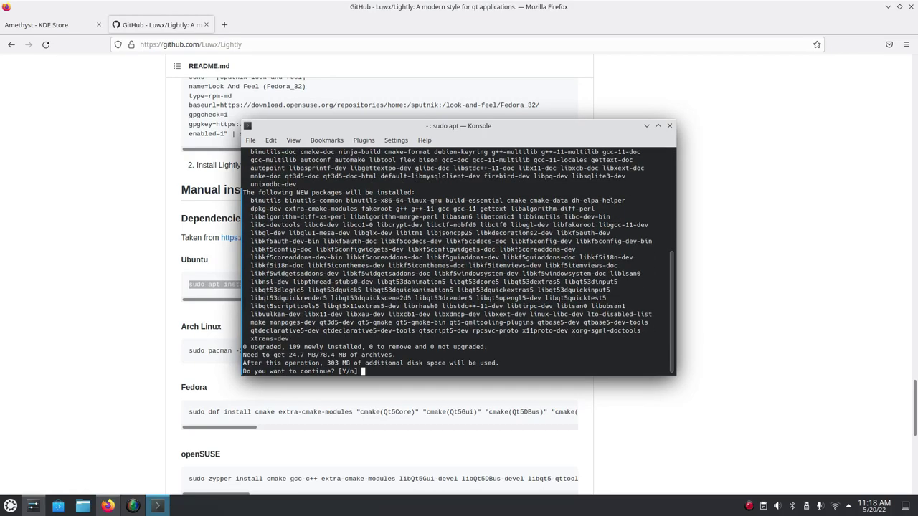
{"action": "type", "text": "y"}
{"action": "key", "text": "Return"}
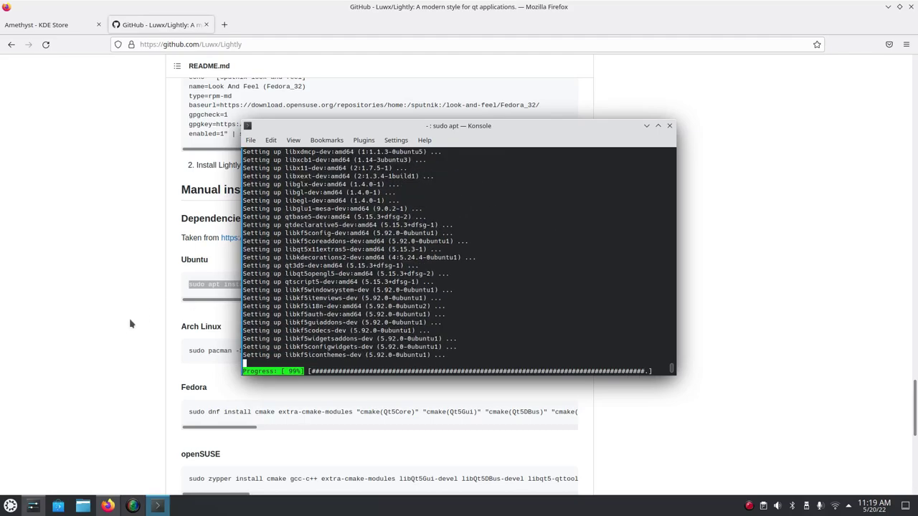
Step: Copy all five "Build and install" commands from the Lightly README and paste them into Konsole to run them
{"action": "left_click", "coordinate": [129, 368]}
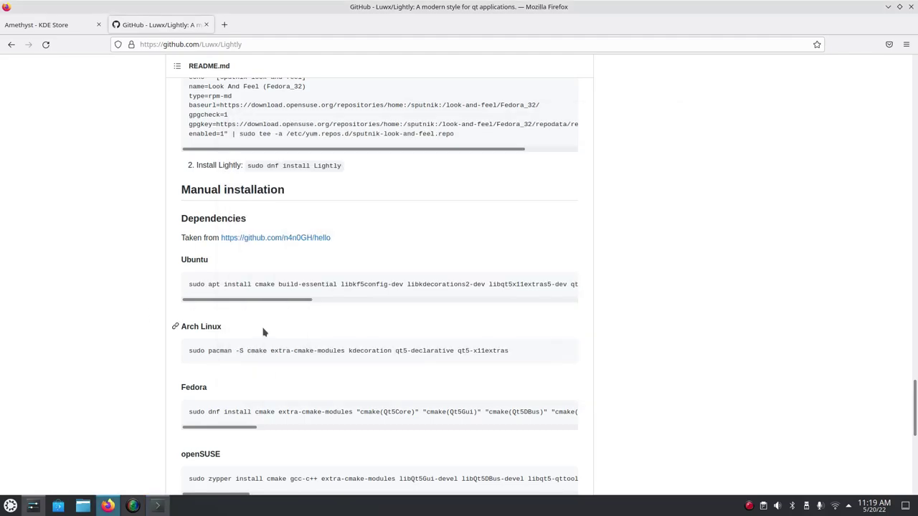
{"action": "scroll", "coordinate": [249, 320], "scroll_direction": "down", "scroll_amount": 5}
{"action": "scroll", "coordinate": [244, 320], "scroll_direction": "down", "scroll_amount": 5}
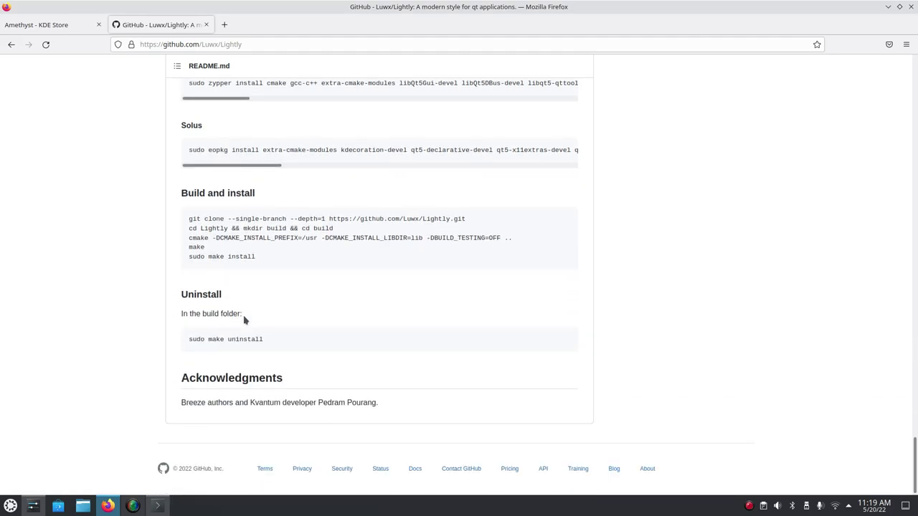
{"action": "left_click_drag", "start_coordinate": [185, 220], "coordinate": [272, 272]}
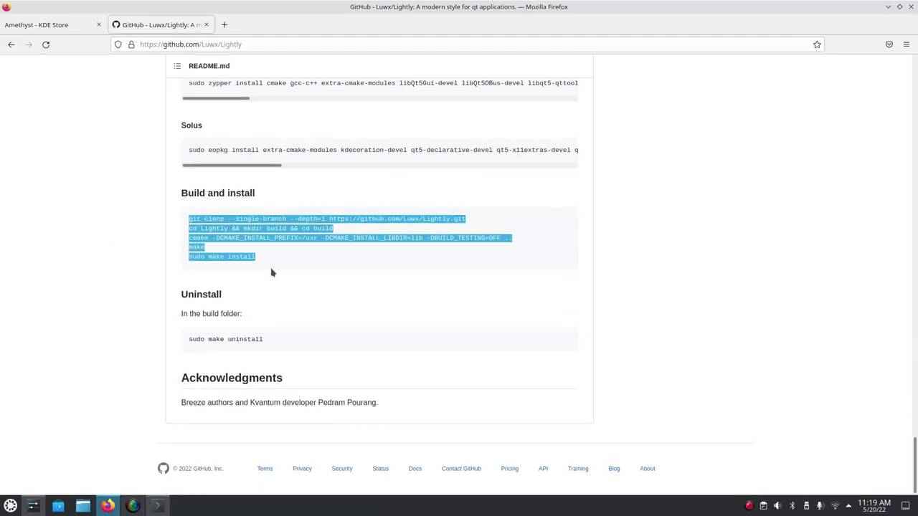
{"action": "right_click", "coordinate": [207, 238]}
{"action": "left_click", "coordinate": [230, 246]}
{"action": "key", "text": "alt+Tab"}
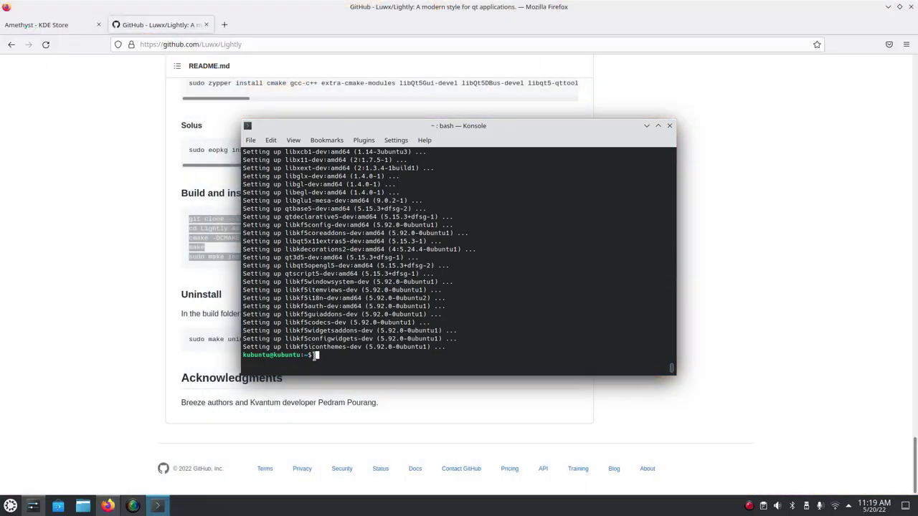
{"action": "right_click", "coordinate": [378, 303]}
{"action": "left_click", "coordinate": [402, 305]}
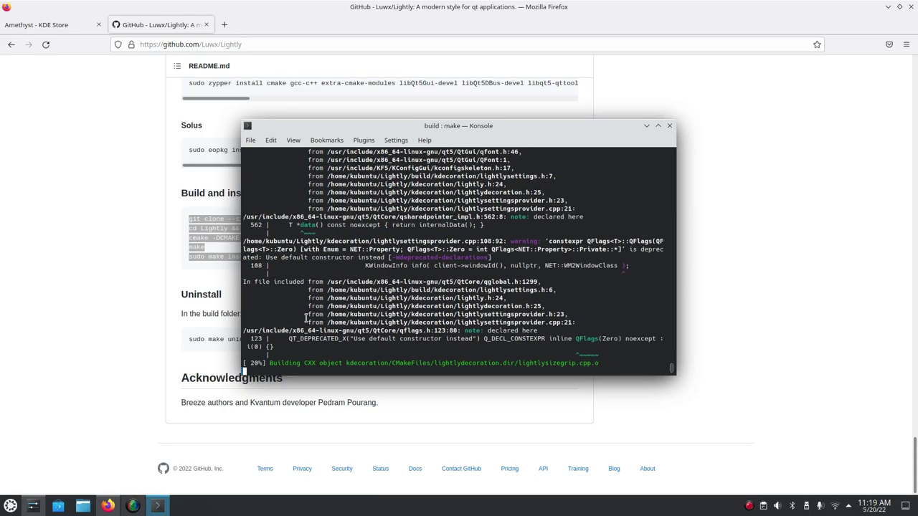
Step: Search the web for the Edna Latte layout, correcting "edma" to "edna", and open the Edna Layout page on KDE Store
{"action": "left_click", "coordinate": [74, 297]}
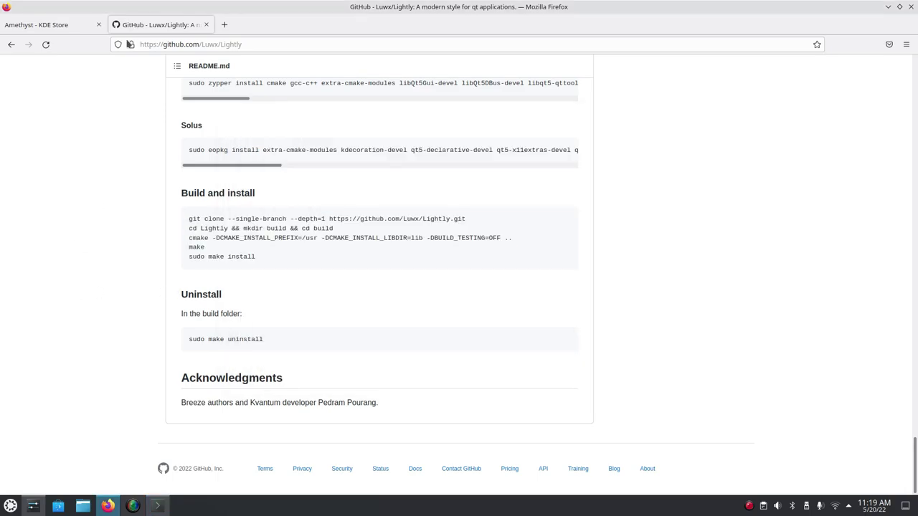
{"action": "left_click", "coordinate": [157, 44]}
{"action": "type", "text": "ed"}
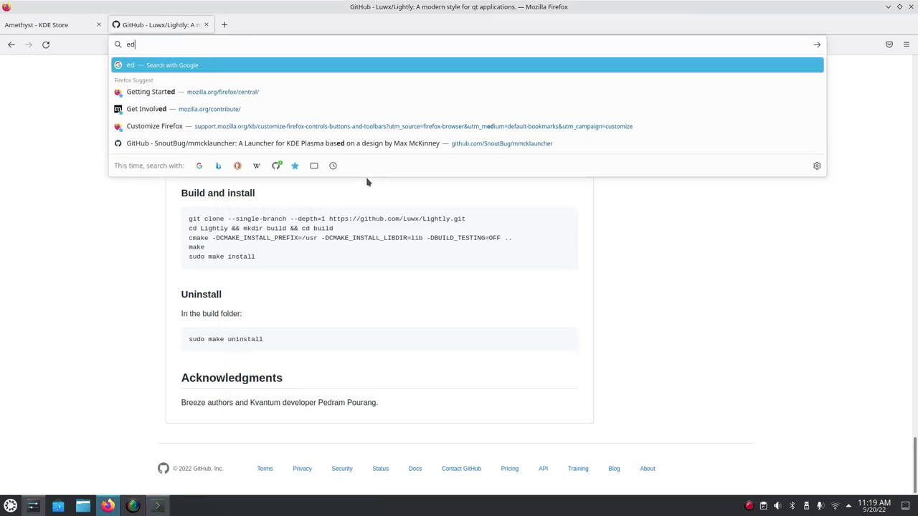
{"action": "type", "text": "ma latte layot"}
{"action": "key", "text": "Return"}
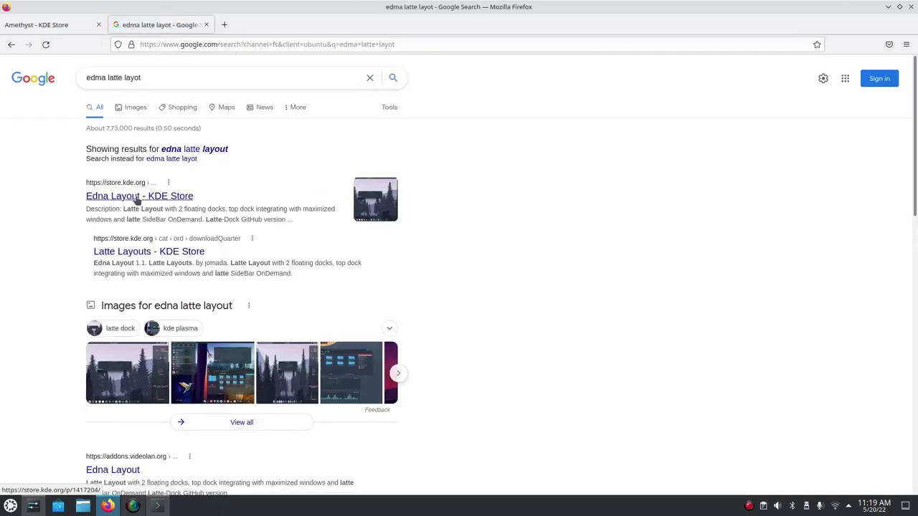
{"action": "left_click", "coordinate": [101, 77]}
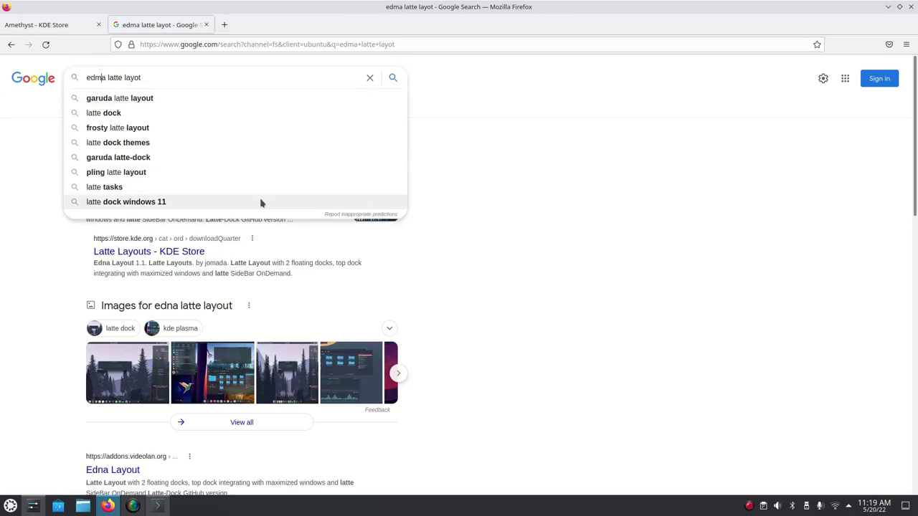
{"action": "type", "text": "n"}
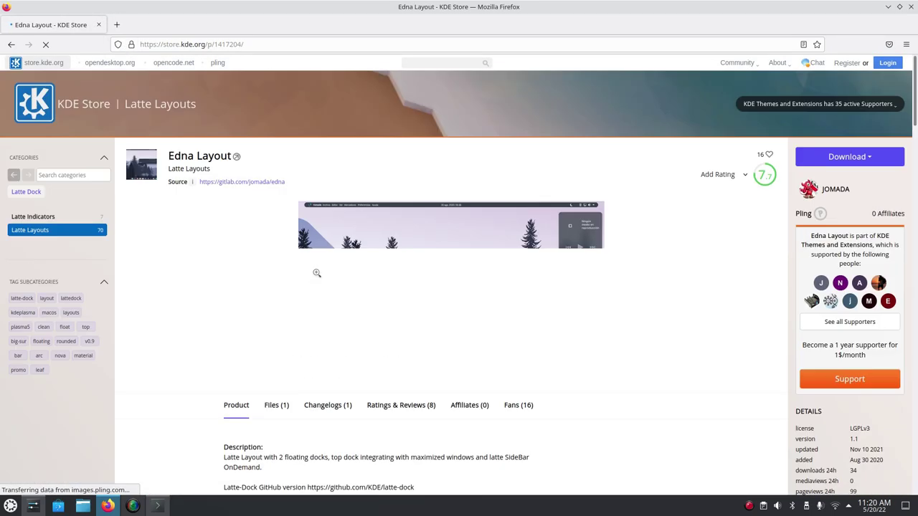
Step: Download the Edna.layout.latte file from the Edna Layout page
{"action": "left_click", "coordinate": [868, 164]}
{"action": "left_click", "coordinate": [825, 178]}
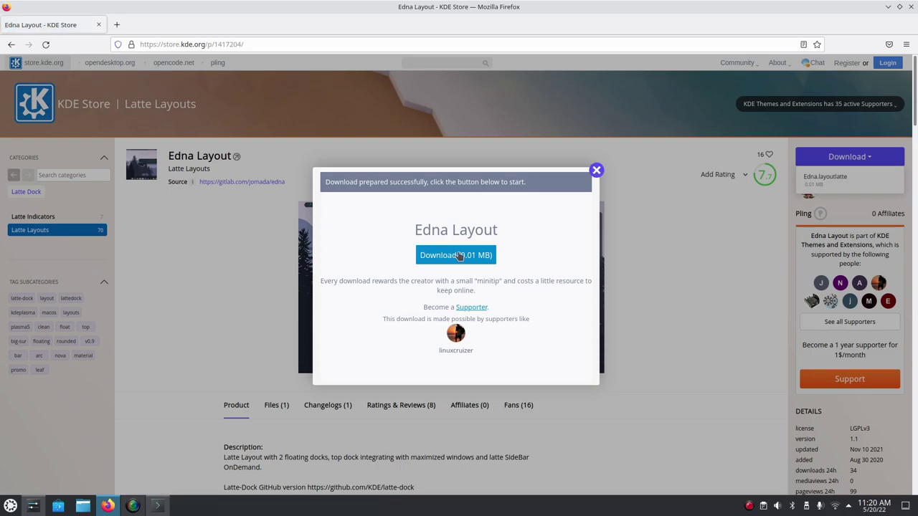
{"action": "left_click", "coordinate": [457, 258]}
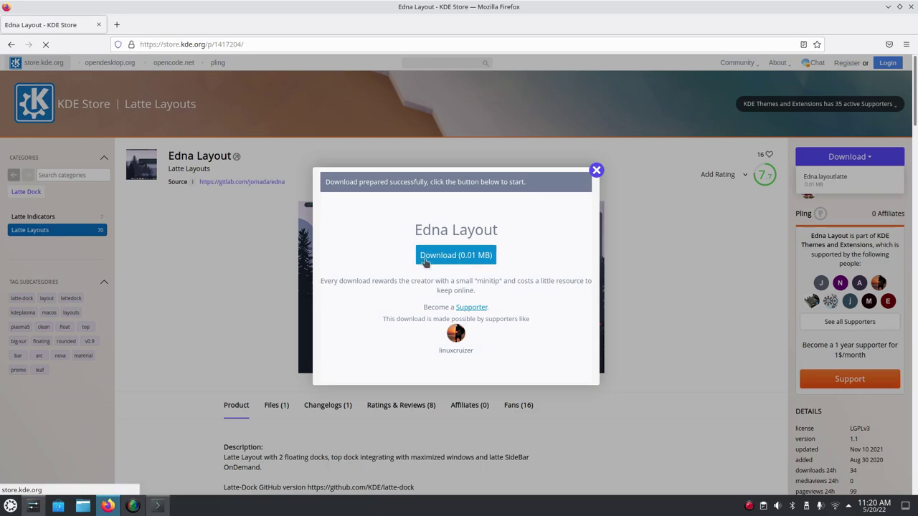
Step: Search for "pexels" in a new tab, close the Edna Layout tab and open the Pexels website
{"action": "left_click", "coordinate": [117, 25]}
{"action": "type", "text": "p"}
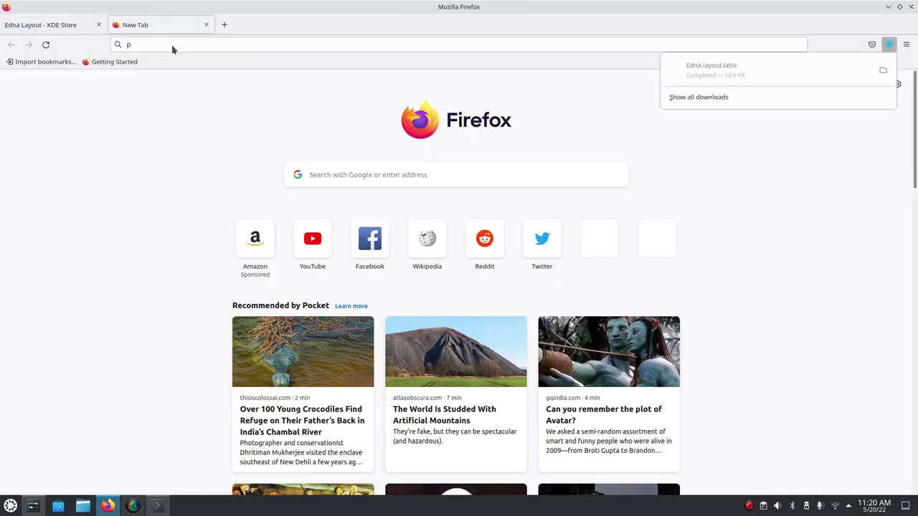
{"action": "left_click", "coordinate": [194, 45]}
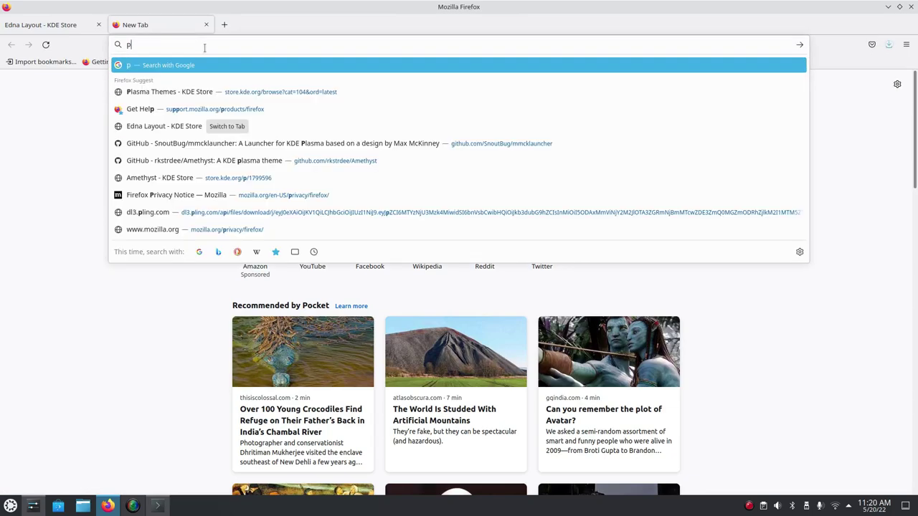
{"action": "type", "text": "exels"}
{"action": "key", "text": "Return"}
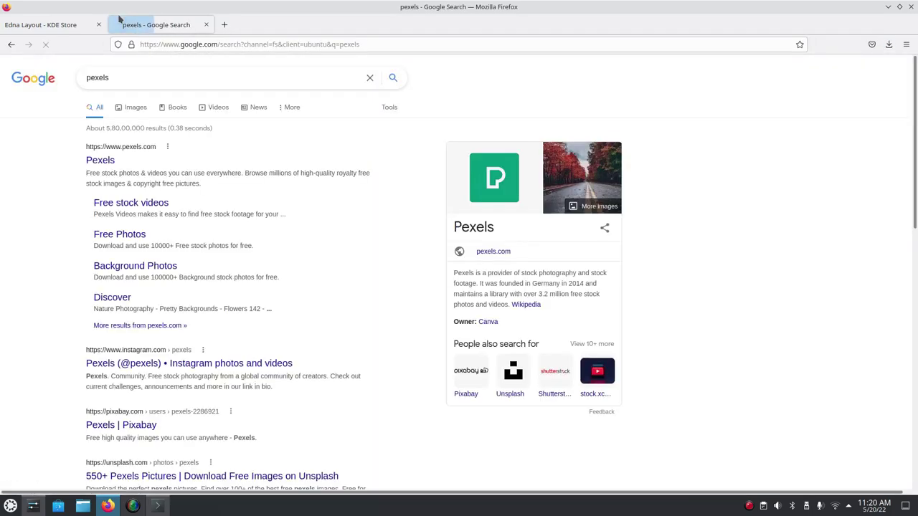
{"action": "left_click", "coordinate": [93, 26]}
{"action": "left_click", "coordinate": [98, 25]}
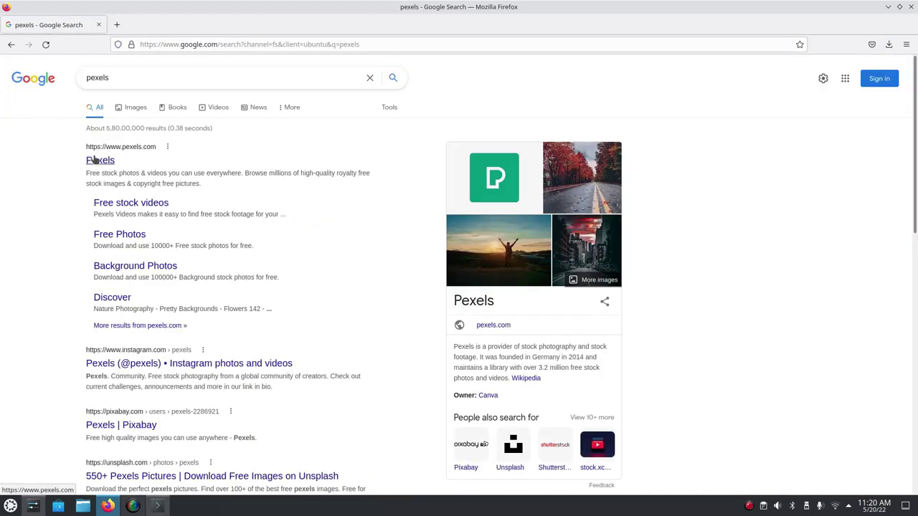
{"action": "left_click", "coordinate": [99, 158]}
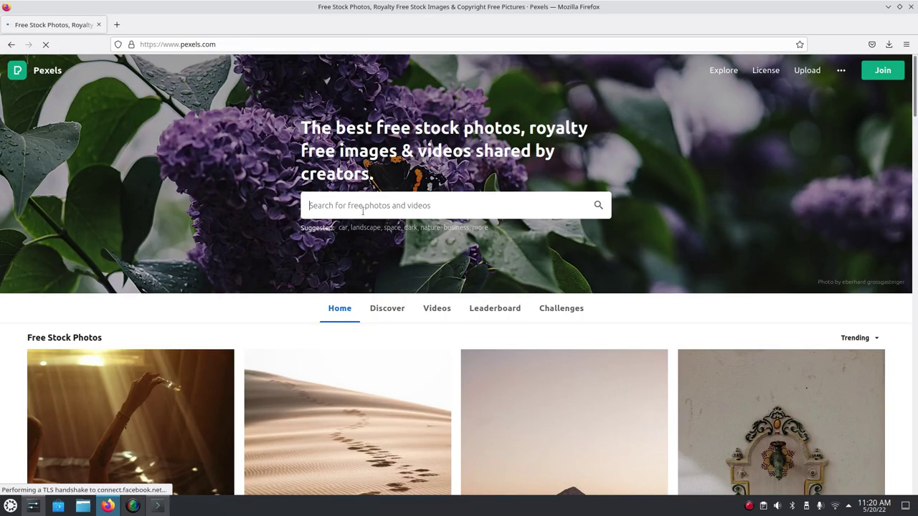
Step: Search Pexels for "blue jellyfish"
{"action": "left_click", "coordinate": [364, 212]}
{"action": "type", "text": "blue"}
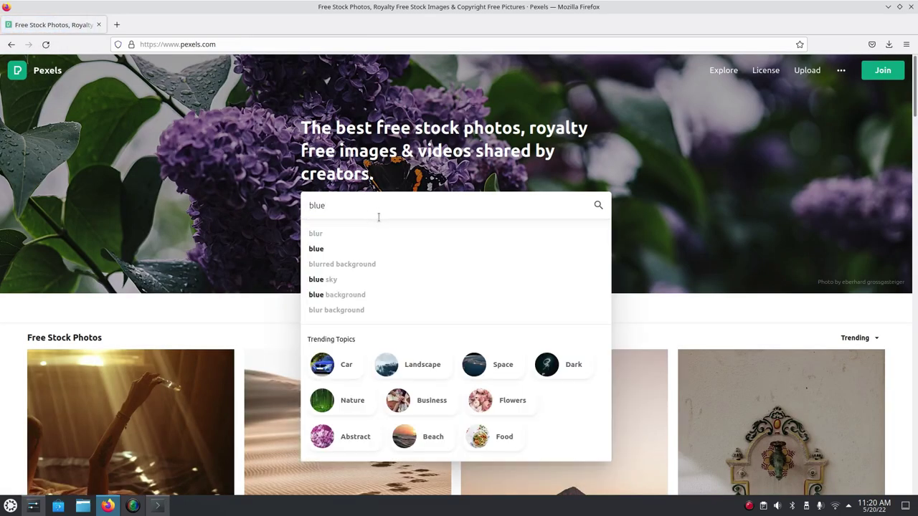
{"action": "type", "text": " jellyfish"}
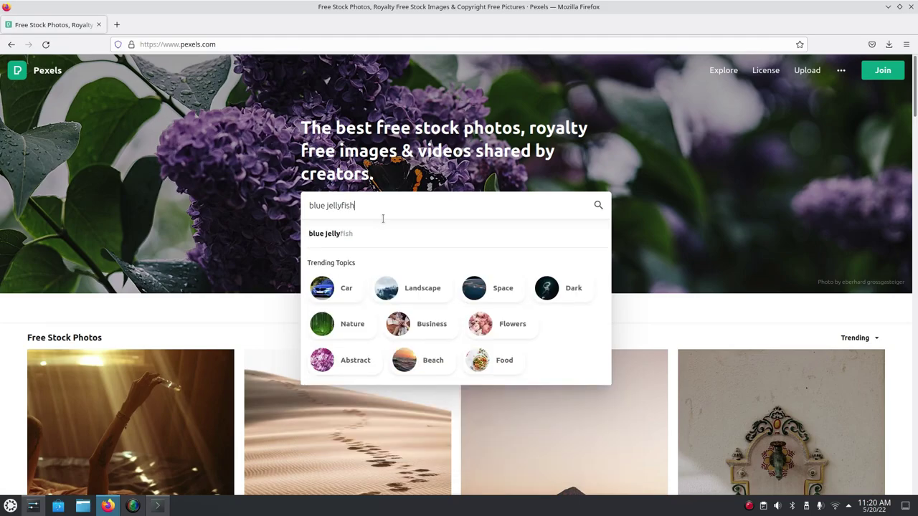
{"action": "key", "text": "Return"}
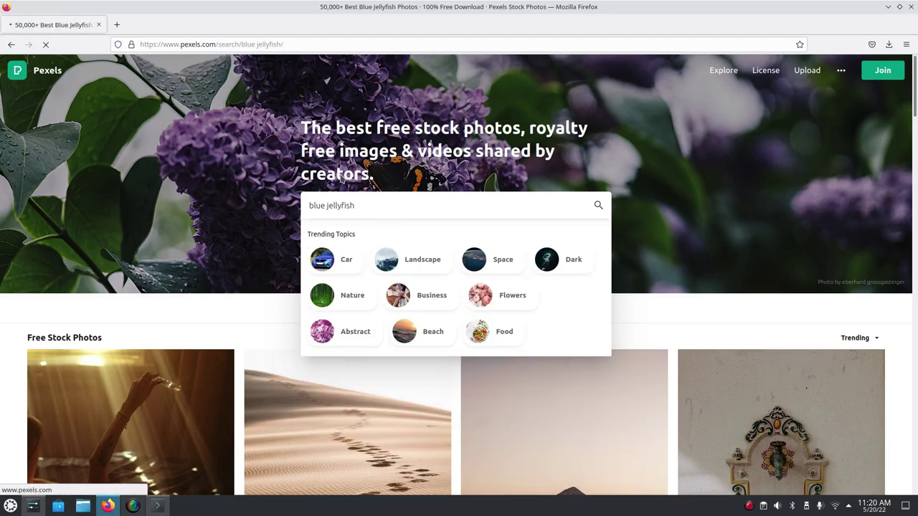
Step: Download the photo of glowing blue moon jellyfish on a dark background from the search results
{"action": "scroll", "coordinate": [313, 222], "scroll_direction": "down", "scroll_amount": 5}
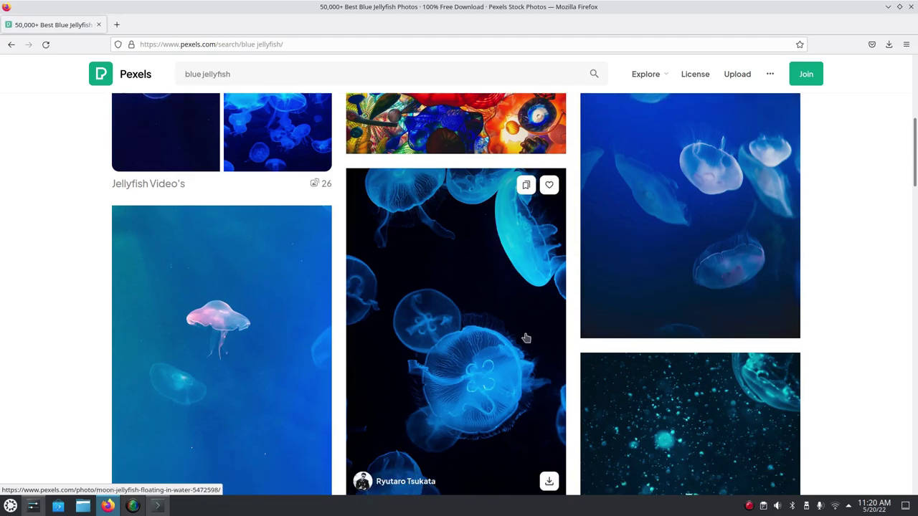
{"action": "scroll", "coordinate": [526, 337], "scroll_direction": "down", "scroll_amount": 2}
{"action": "left_click", "coordinate": [548, 370]}
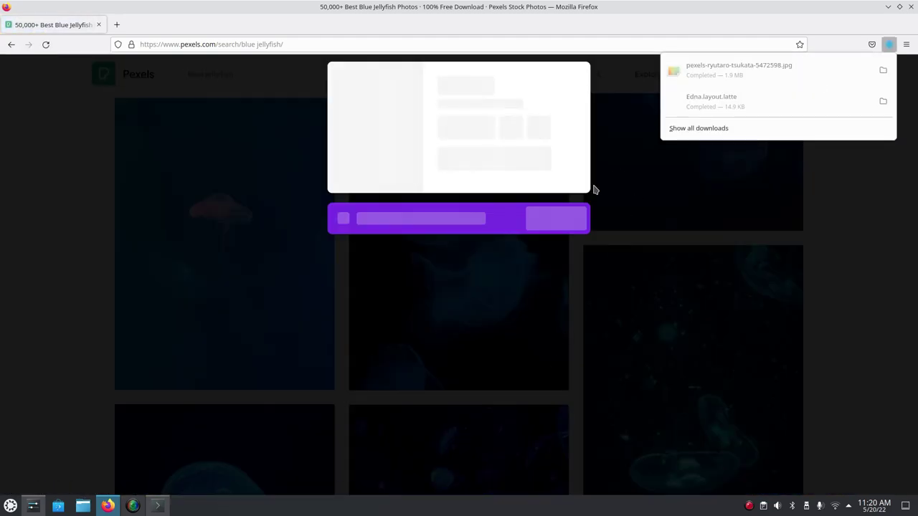
Step: Show the downloaded jellyfish photo in the Downloads folder and set it as the desktop wallpaper
{"action": "left_click", "coordinate": [883, 70]}
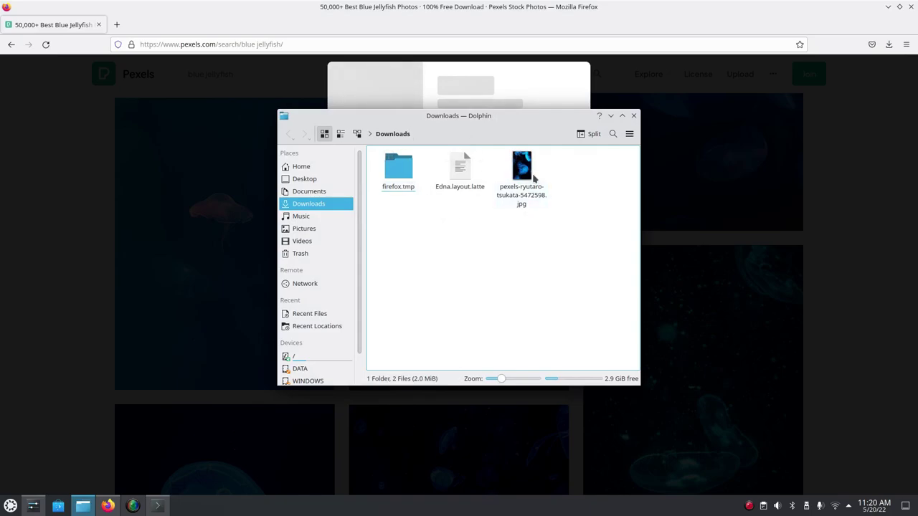
{"action": "right_click", "coordinate": [532, 175]}
{"action": "left_click", "coordinate": [523, 176]}
{"action": "right_click", "coordinate": [520, 173]}
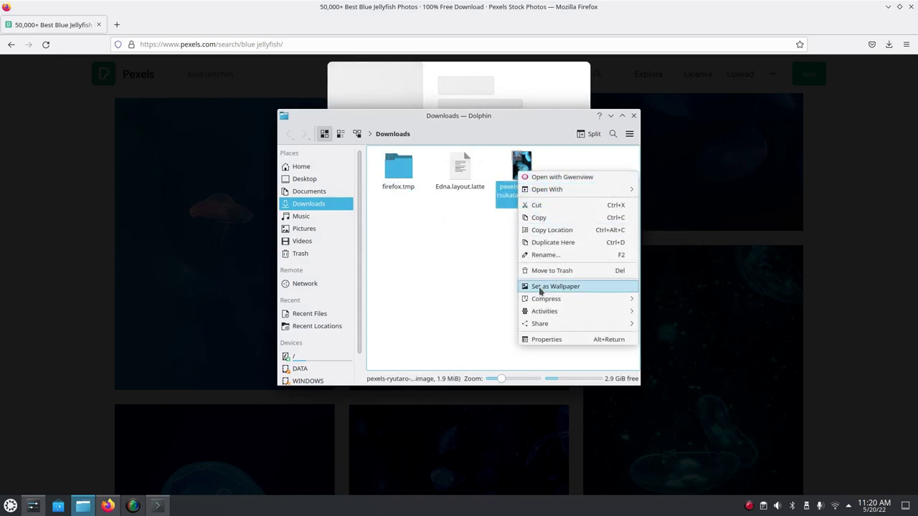
{"action": "left_click", "coordinate": [541, 289]}
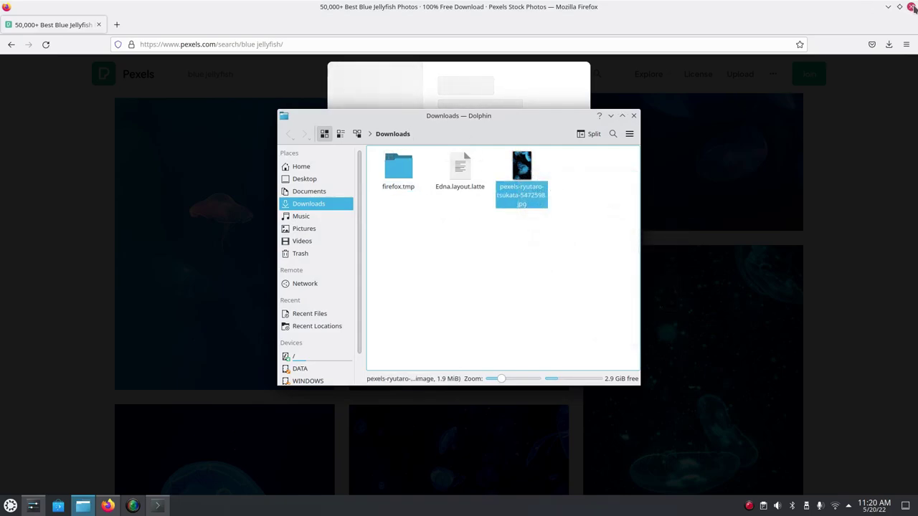
Step: Close the browser and the Downloads folder window
{"action": "left_click", "coordinate": [910, 6]}
{"action": "left_click_drag", "start_coordinate": [475, 91], "coordinate": [418, 96]}
{"action": "left_click", "coordinate": [625, 85]}
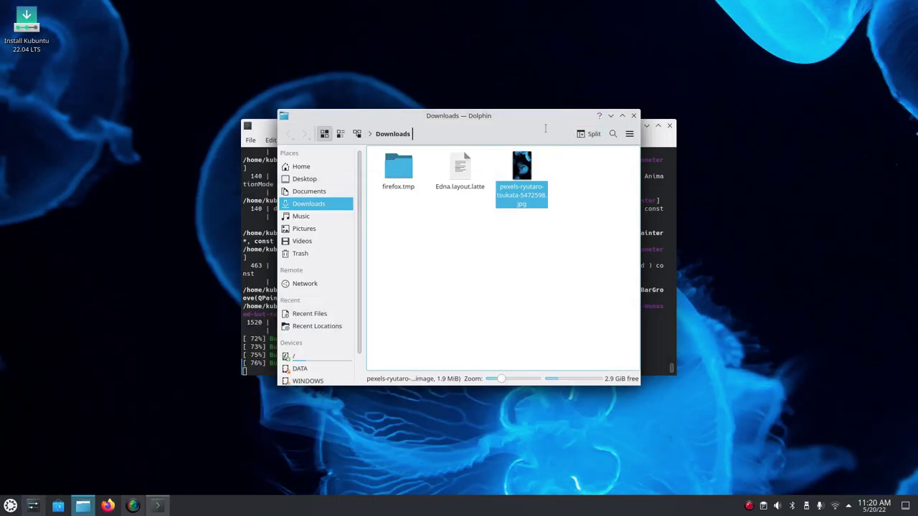
{"action": "left_click_drag", "start_coordinate": [545, 127], "coordinate": [730, 114]}
{"action": "left_click", "coordinate": [762, 95]}
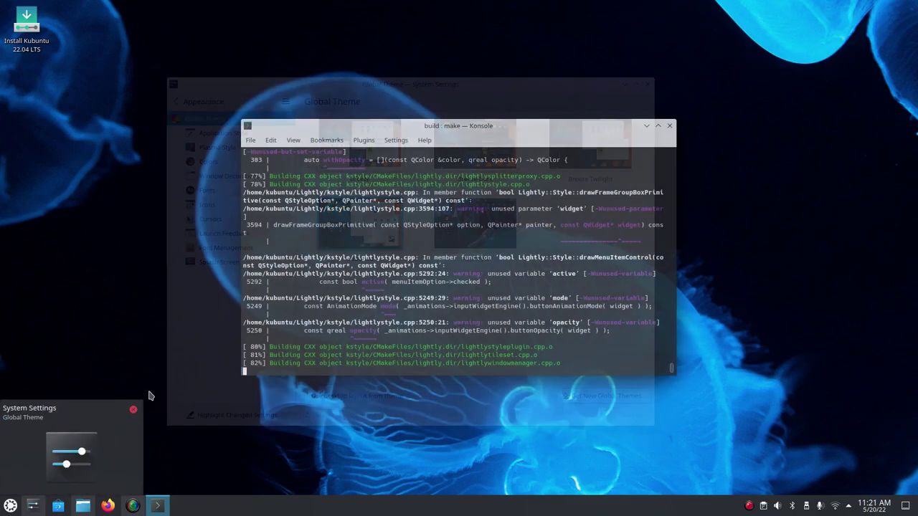
Step: Find Latte in the application launcher and start it
{"action": "key", "text": "super"}
{"action": "type", "text": "latte"}
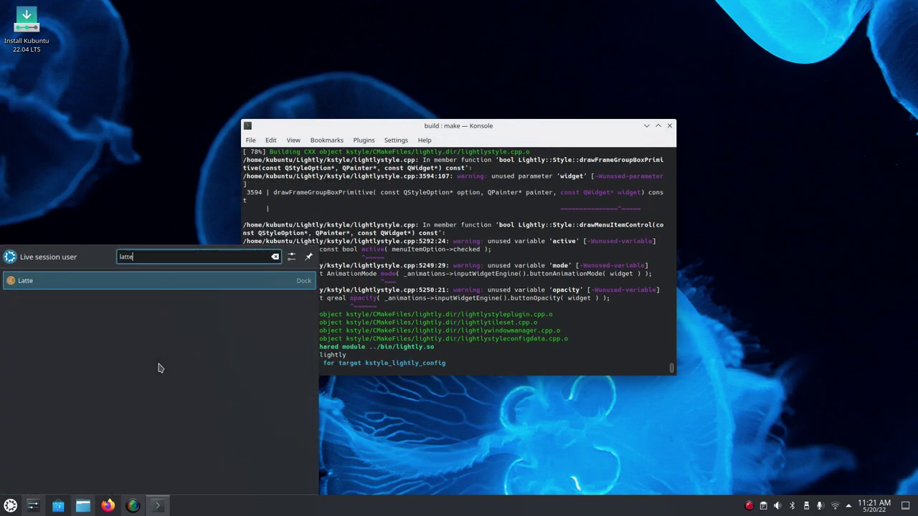
{"action": "key", "text": "Return"}
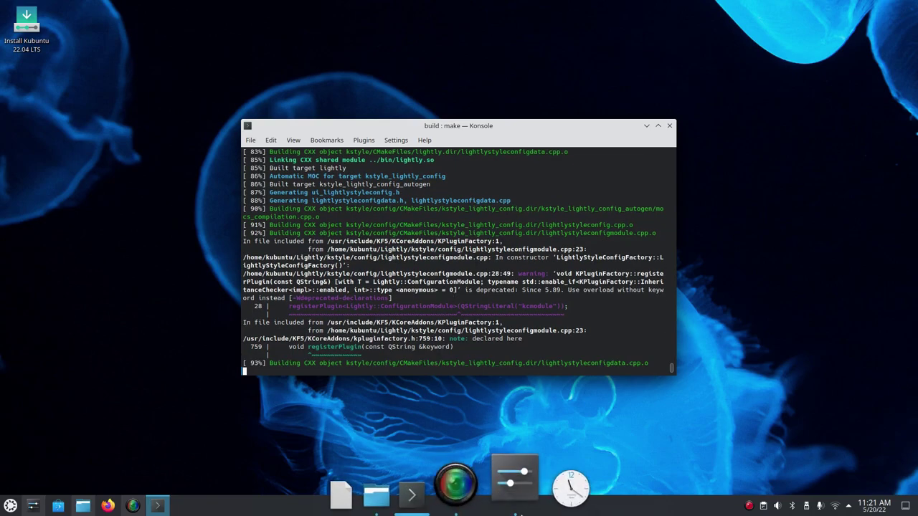
Step: Import Edna.layout.latte from the Downloads folder in Latte Dock's layouts editor
{"action": "right_click", "coordinate": [534, 462]}
{"action": "mouse_move", "coordinate": [561, 432]}
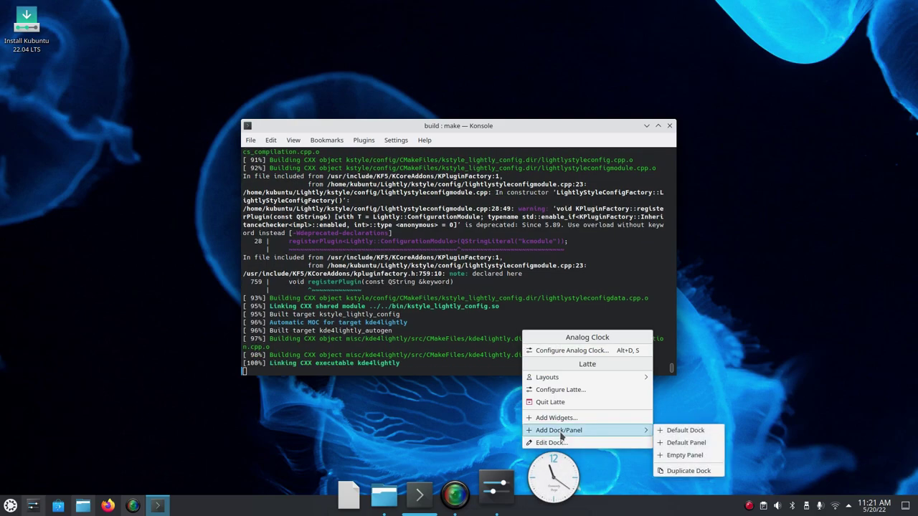
{"action": "left_click", "coordinate": [558, 389]}
{"action": "left_click", "coordinate": [240, 78]}
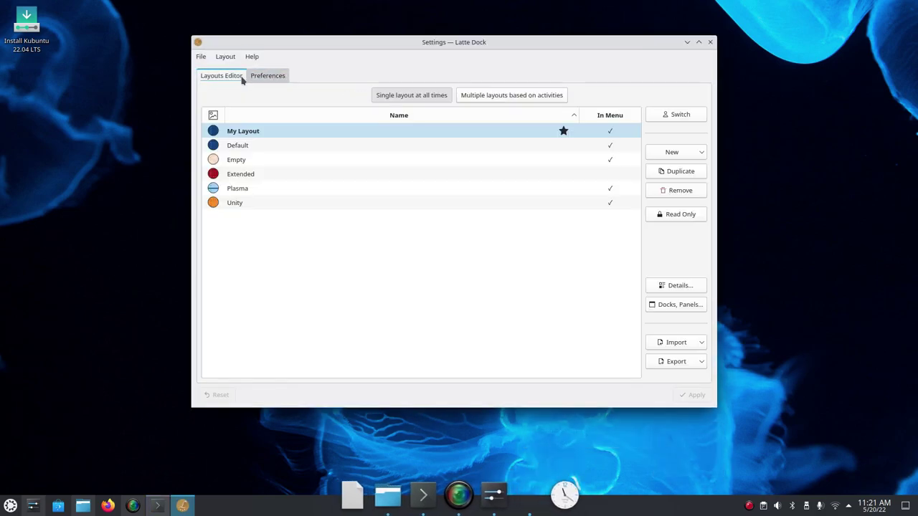
{"action": "left_click", "coordinate": [687, 343]}
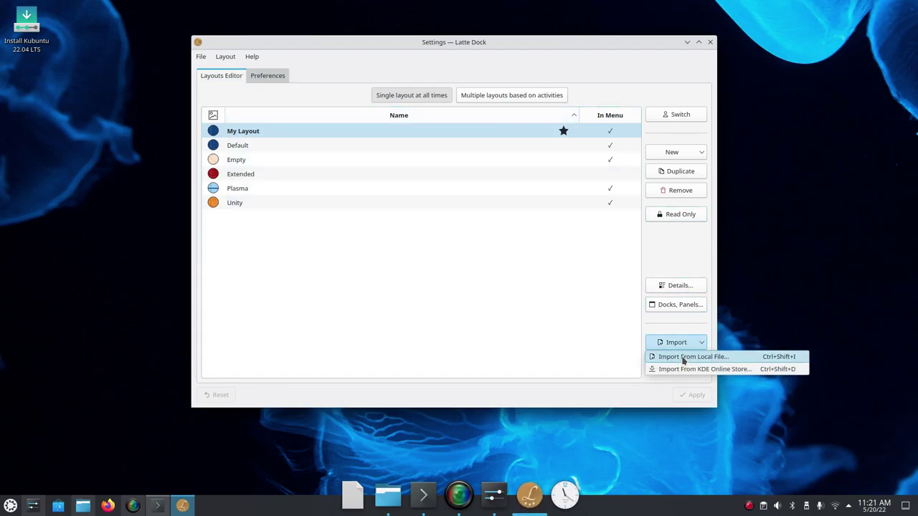
{"action": "left_click", "coordinate": [684, 358]}
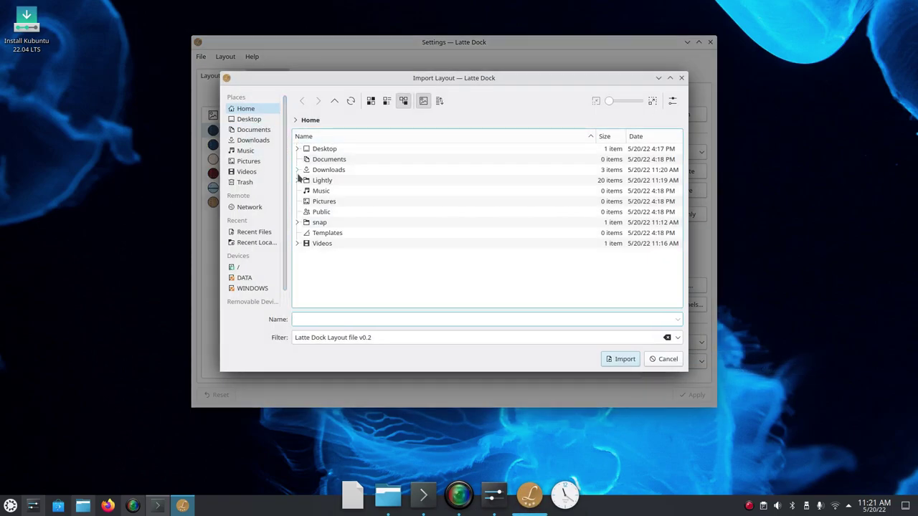
{"action": "left_click", "coordinate": [296, 170]}
{"action": "left_click", "coordinate": [326, 191]}
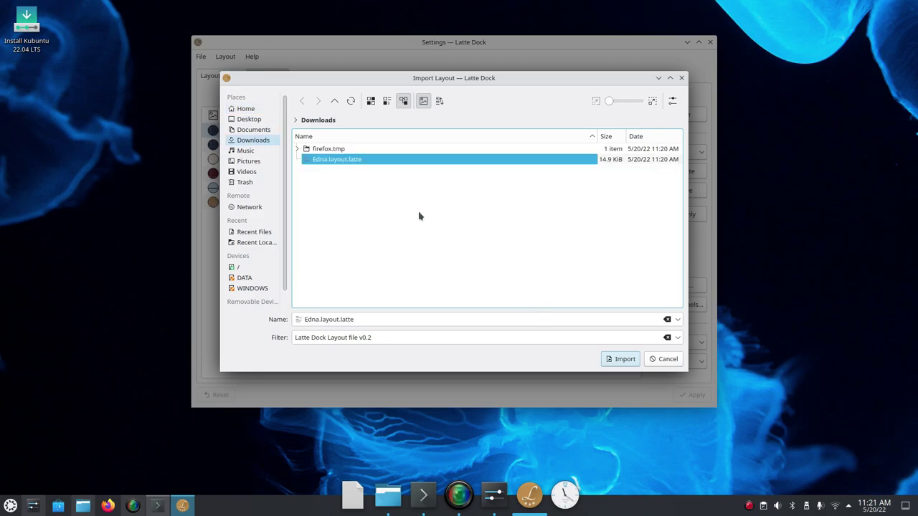
{"action": "left_click", "coordinate": [615, 359]}
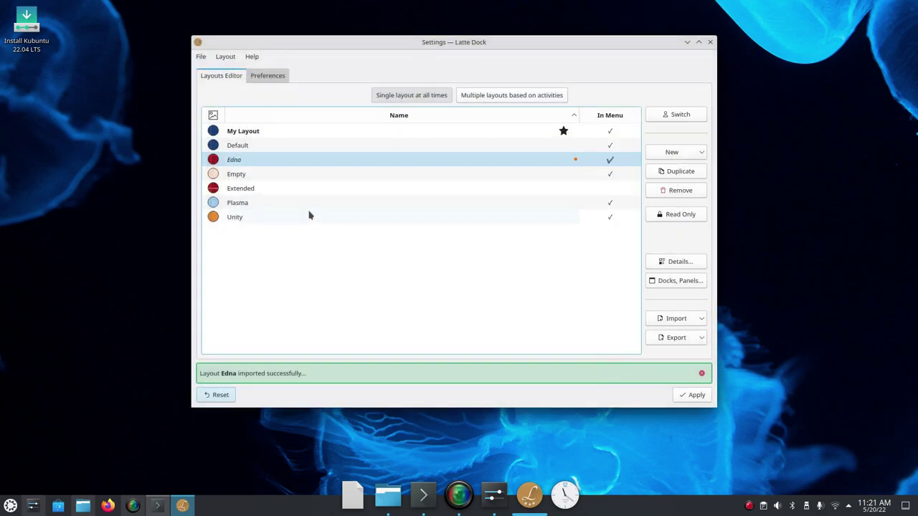
Step: Apply the Latte Dock layout changes and switch to the Edna layout
{"action": "left_click", "coordinate": [692, 395]}
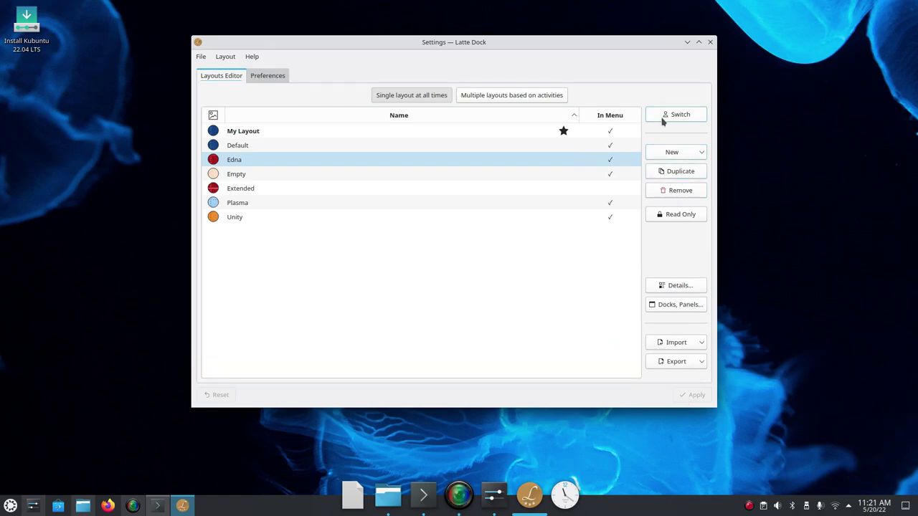
{"action": "left_click", "coordinate": [488, 159]}
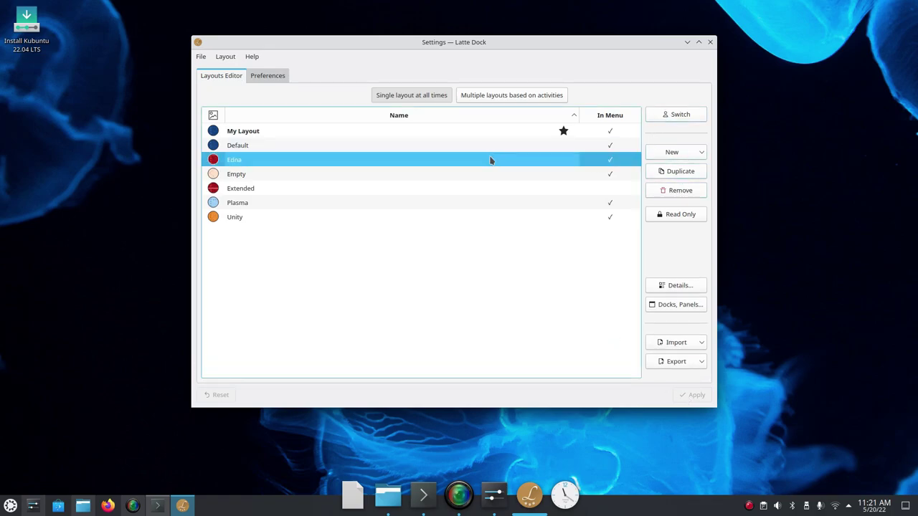
{"action": "left_click", "coordinate": [678, 115]}
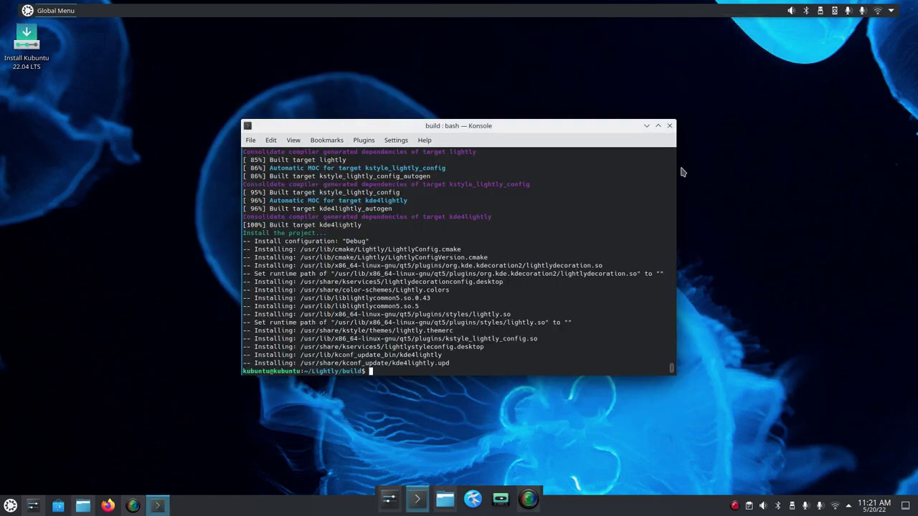
Step: Set the background opacity of Latte's upper panel to 36% and close the panel editor
{"action": "left_click", "coordinate": [724, 98]}
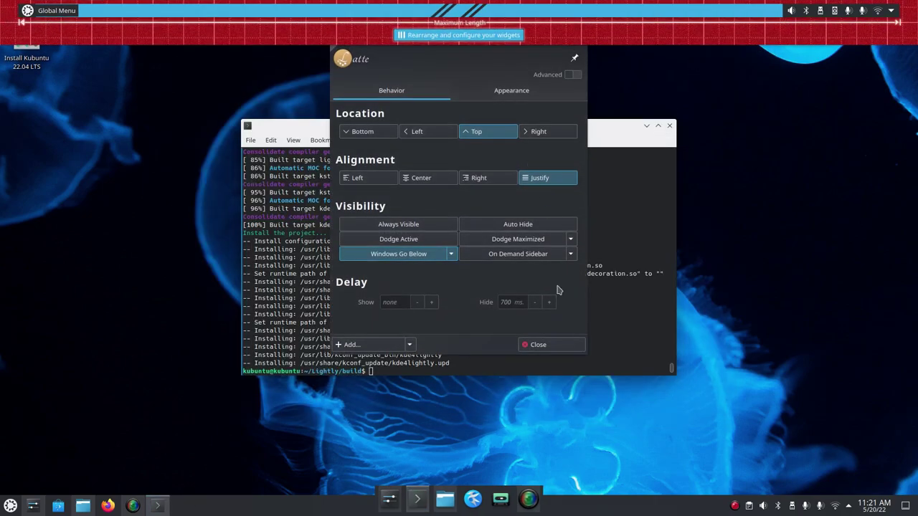
{"action": "left_click", "coordinate": [545, 344]}
{"action": "right_click", "coordinate": [681, 16]}
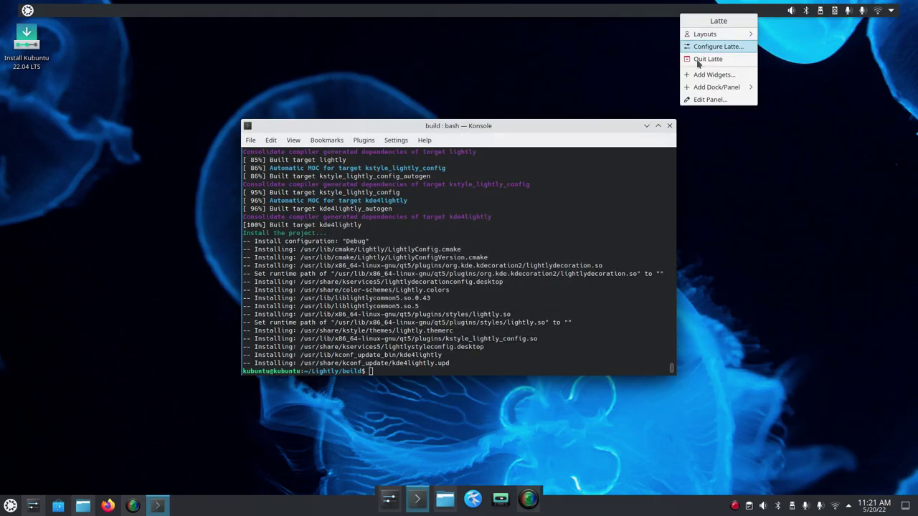
{"action": "left_click", "coordinate": [708, 100]}
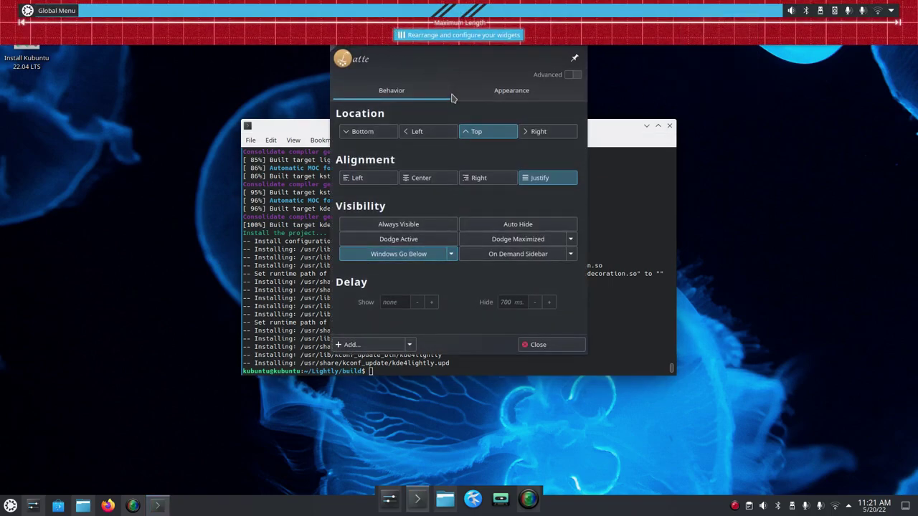
{"action": "left_click", "coordinate": [496, 91]}
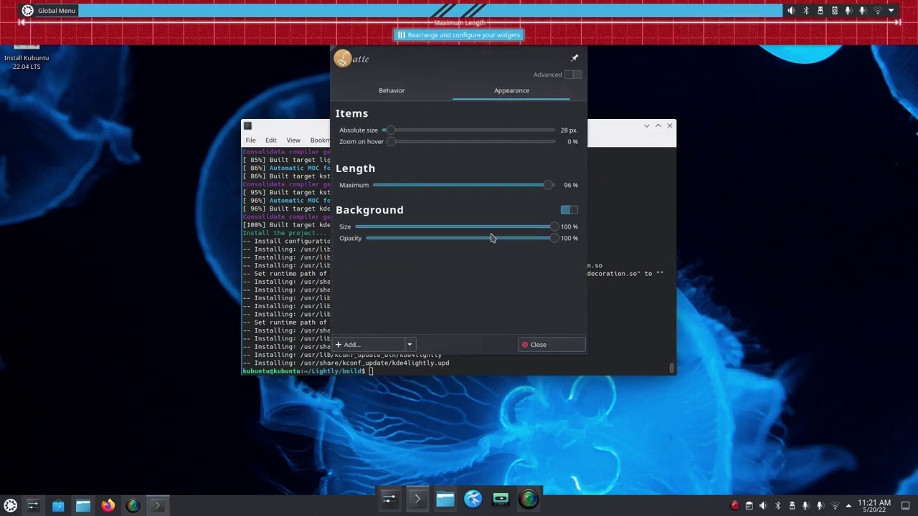
{"action": "left_click_drag", "start_coordinate": [486, 239], "coordinate": [437, 238]}
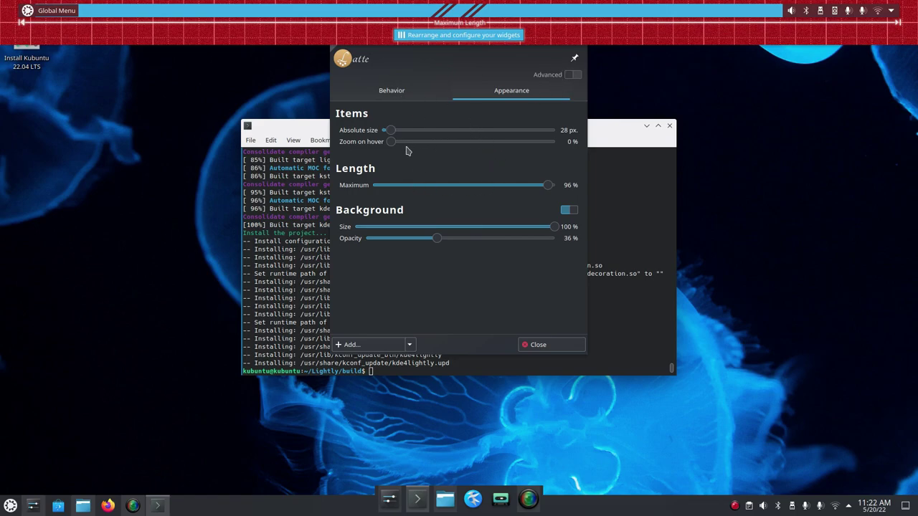
{"action": "left_click", "coordinate": [392, 92]}
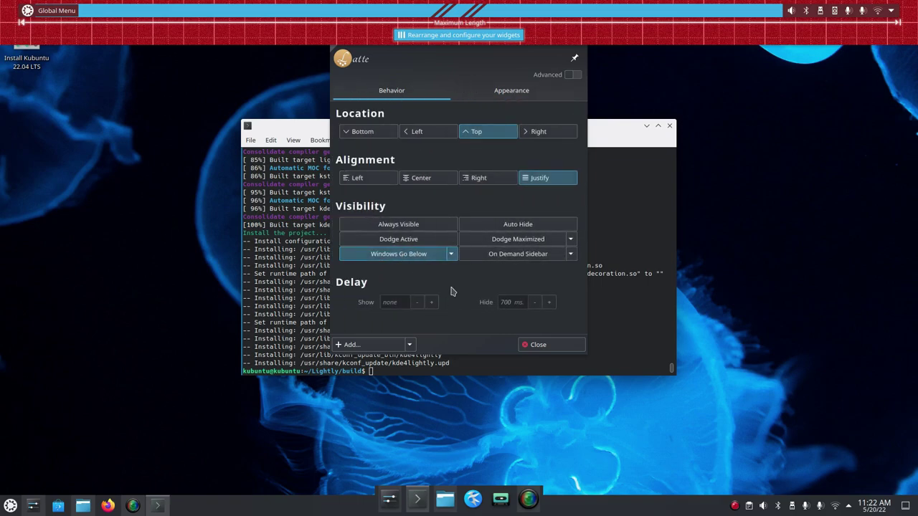
{"action": "left_click", "coordinate": [534, 345]}
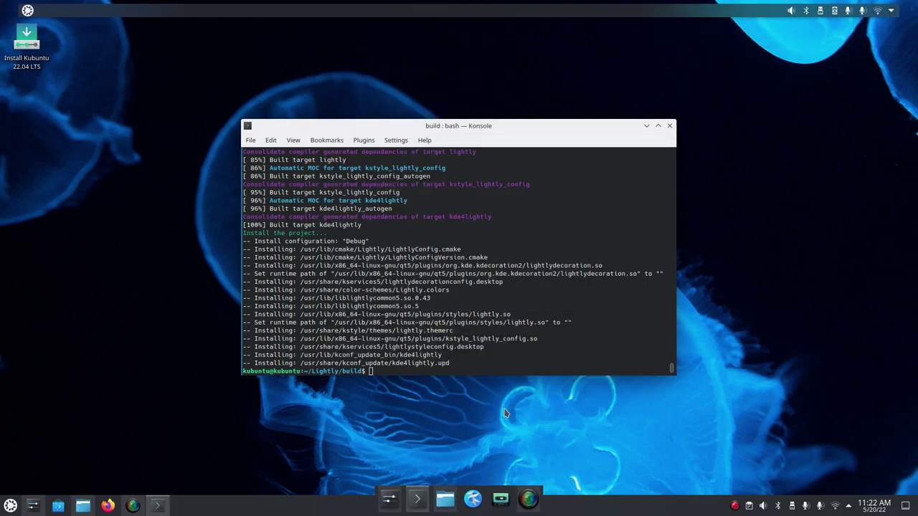
Step: Close the terminal and apply the Amethyst global theme in System Settings
{"action": "left_click", "coordinate": [669, 126]}
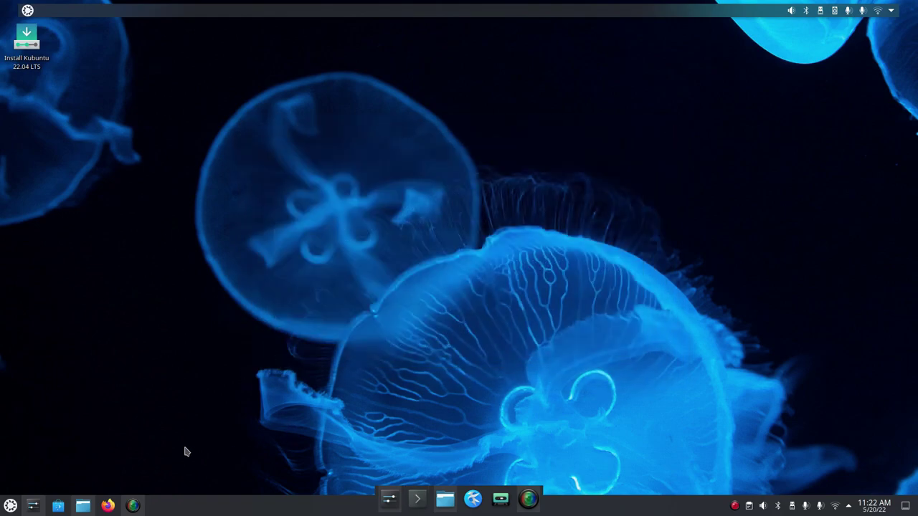
{"action": "left_click", "coordinate": [32, 504]}
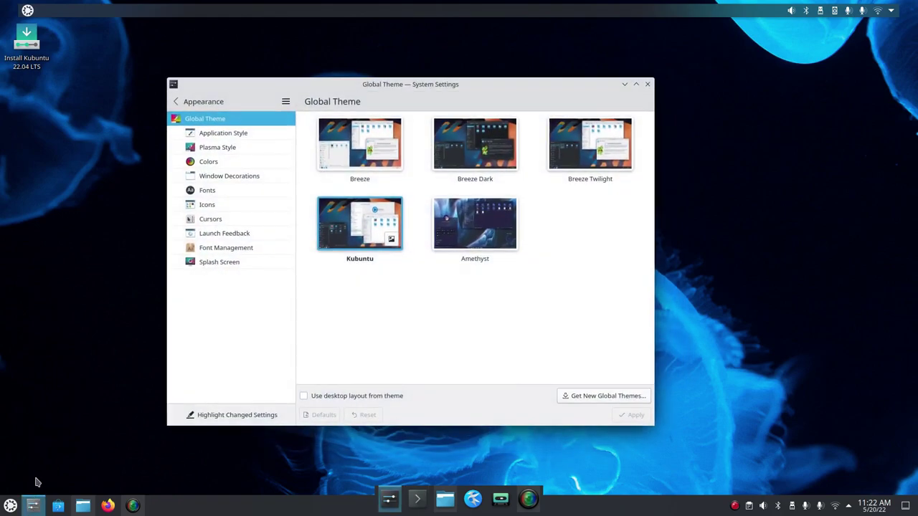
{"action": "left_click", "coordinate": [474, 226]}
{"action": "left_click", "coordinate": [633, 415]}
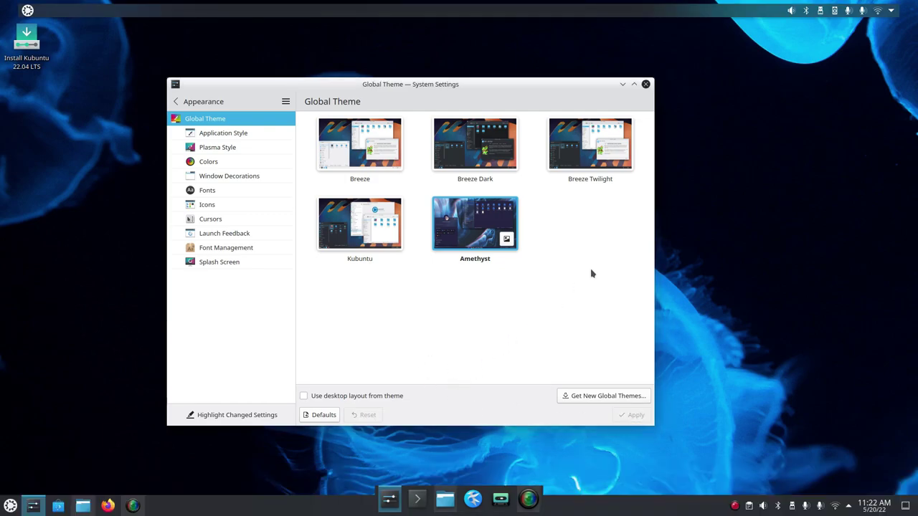
Step: Close and reopen System Settings, and apply the Lightly application style
{"action": "left_click", "coordinate": [244, 133]}
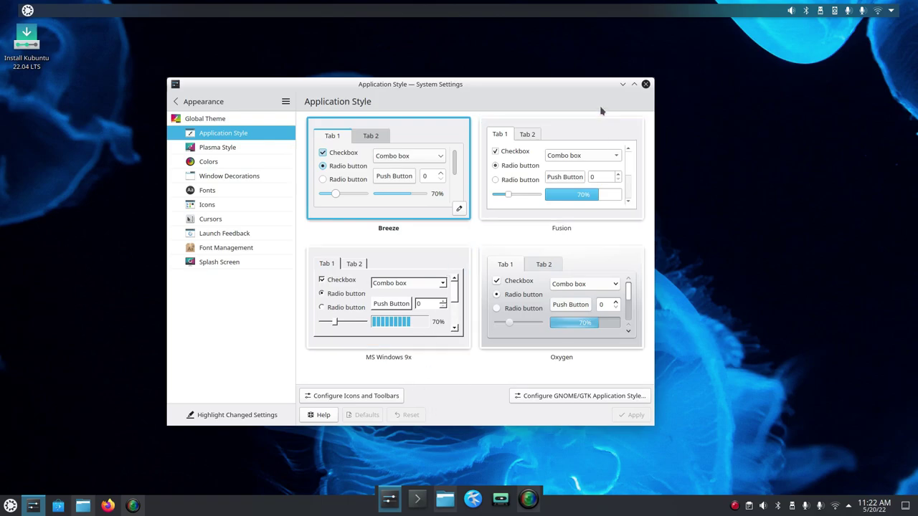
{"action": "left_click", "coordinate": [645, 84]}
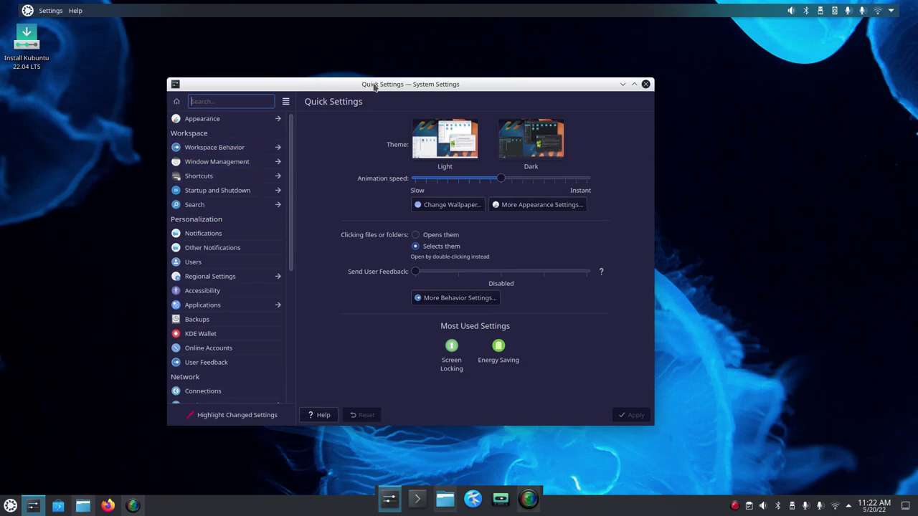
{"action": "left_click_drag", "start_coordinate": [374, 86], "coordinate": [456, 75]}
{"action": "left_click", "coordinate": [287, 108]}
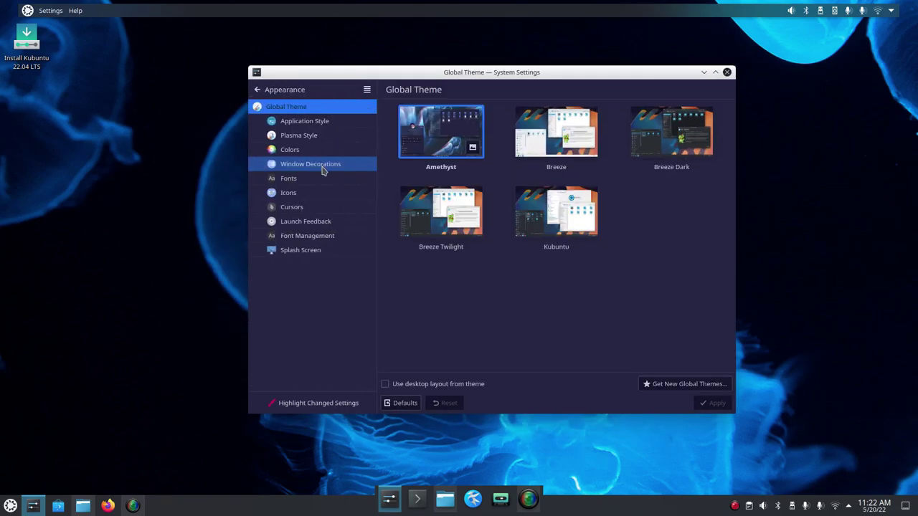
{"action": "left_click", "coordinate": [304, 121]}
{"action": "left_click", "coordinate": [493, 298]}
{"action": "left_click", "coordinate": [713, 402]}
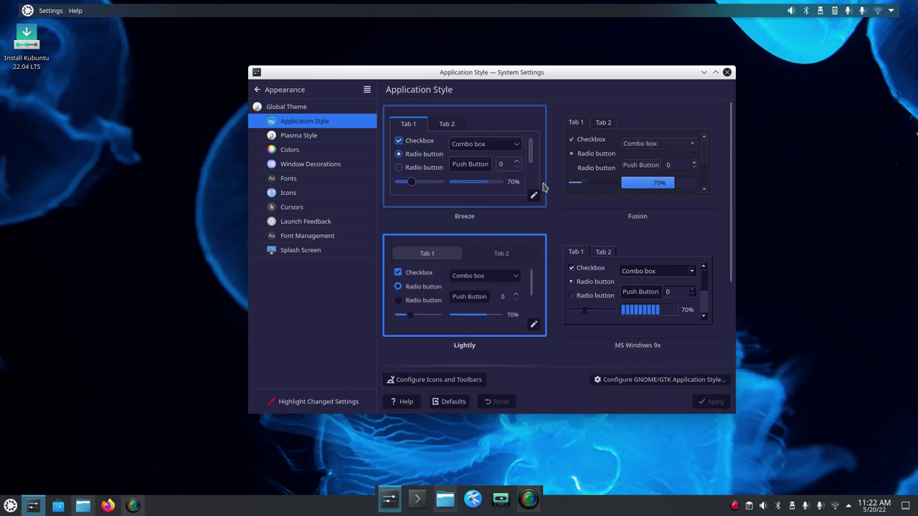
{"action": "left_click_drag", "start_coordinate": [286, 72], "coordinate": [206, 92]}
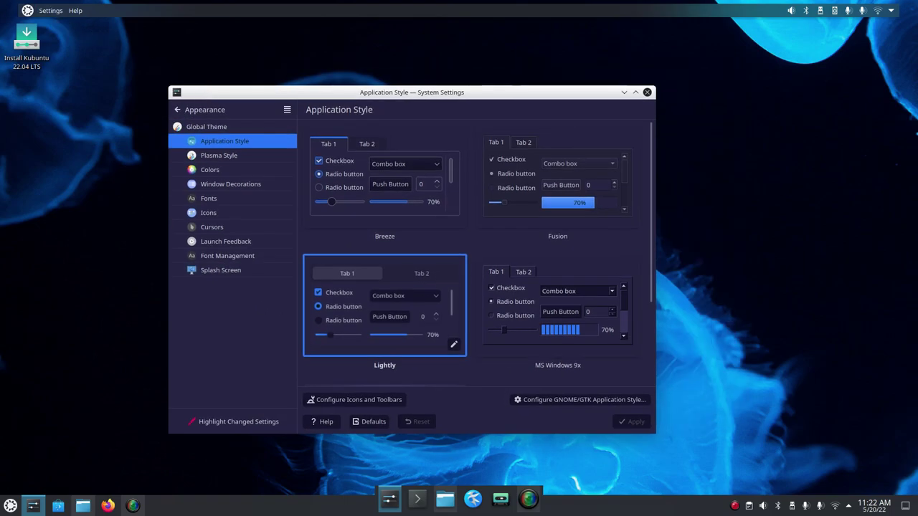
Step: Quit Latte and start it again through the application launcher search for "latte"
{"action": "right_click", "coordinate": [466, 9]}
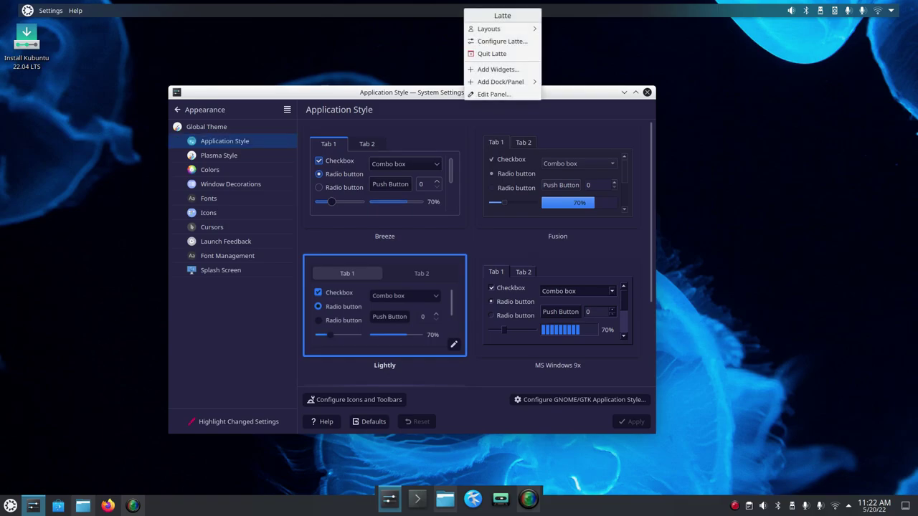
{"action": "left_click", "coordinate": [485, 54]}
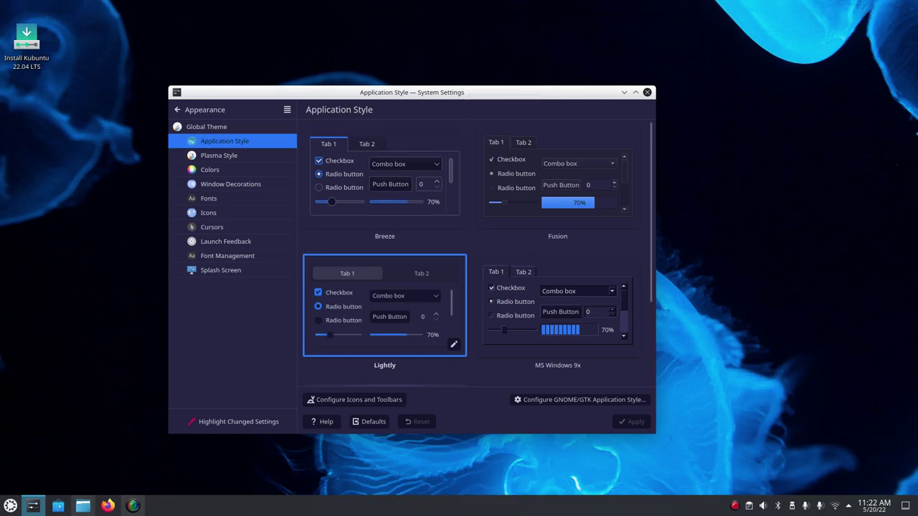
{"action": "key", "text": "super"}
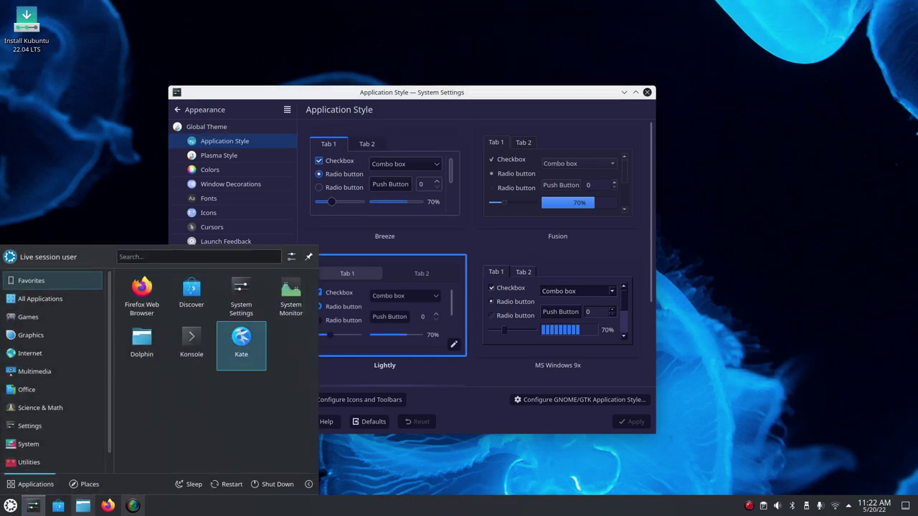
{"action": "type", "text": "latte"}
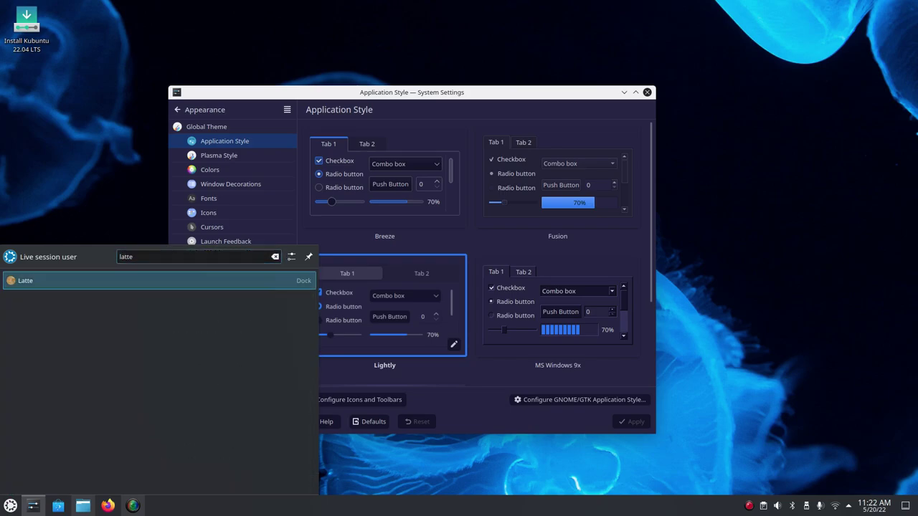
{"action": "key", "text": "Return"}
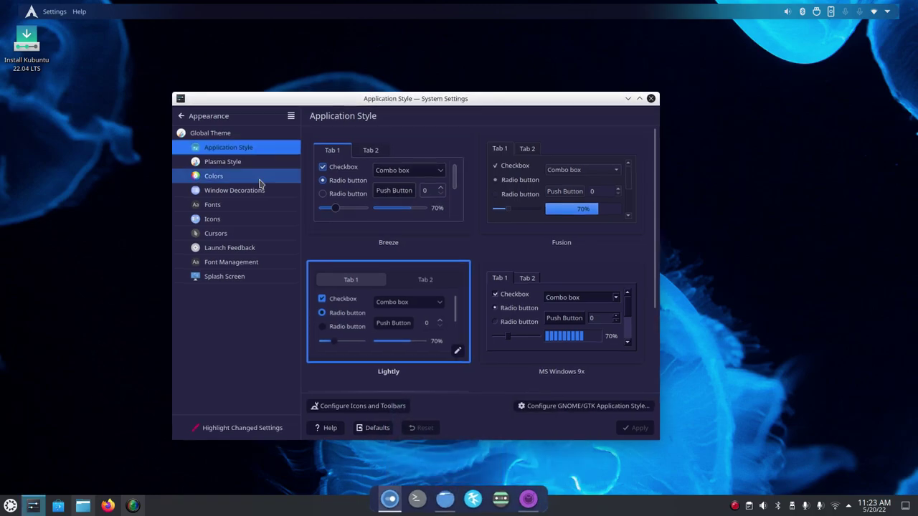
Step: Set the Lightly window decoration's shadow size to Very Large and strength to 100%, and reposition the System Settings window
{"action": "left_click", "coordinate": [234, 190]}
{"action": "left_click", "coordinate": [456, 355]}
{"action": "key", "text": "ctrl+Tab"}
{"action": "key", "text": "ctrl+Tab"}
{"action": "key", "text": "ctrl+Tab"}
{"action": "key", "text": "ctrl+shift+Tab"}
{"action": "left_click", "coordinate": [432, 170]}
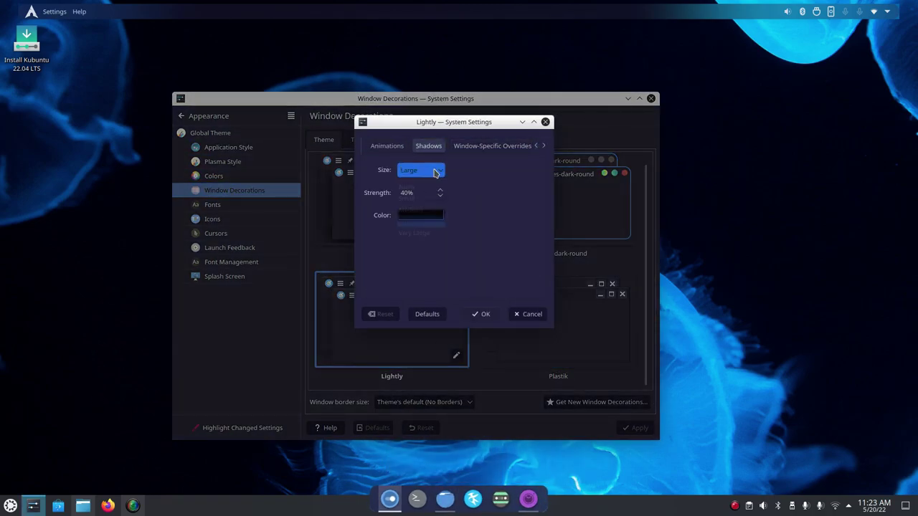
{"action": "left_click", "coordinate": [426, 233]}
{"action": "left_click", "coordinate": [421, 194]}
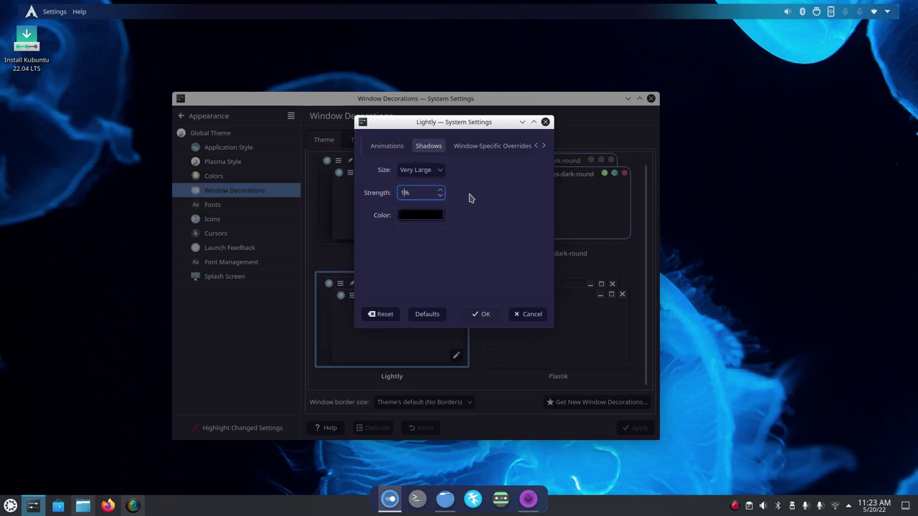
{"action": "key", "text": "Return"}
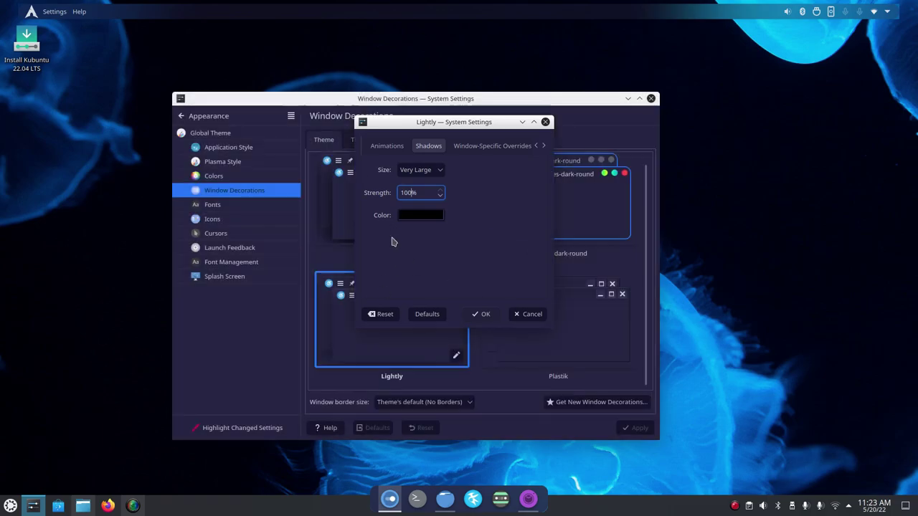
{"action": "left_click_drag", "start_coordinate": [523, 109], "coordinate": [692, 98]}
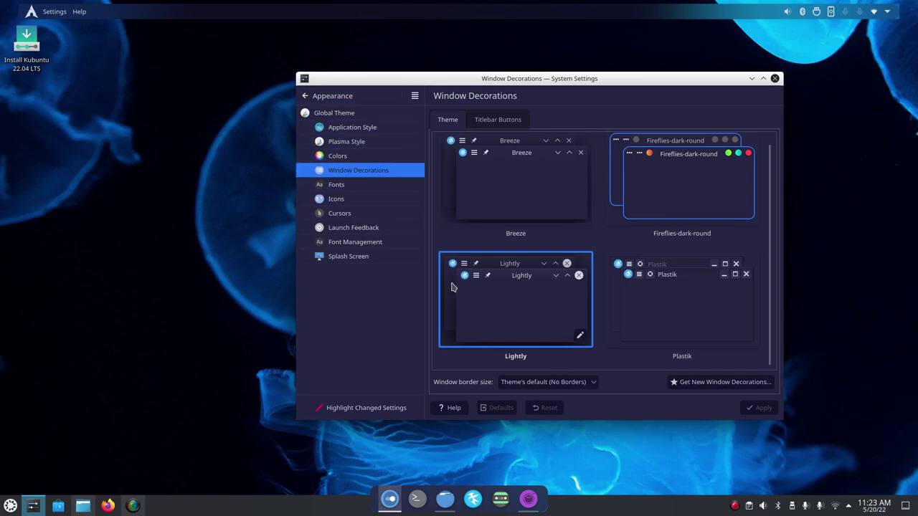
Step: Check the colour scheme and Plasma style, and make the sidebars more transparent in the Lightly application style's configuration
{"action": "left_click", "coordinate": [380, 144]}
{"action": "left_click", "coordinate": [379, 158]}
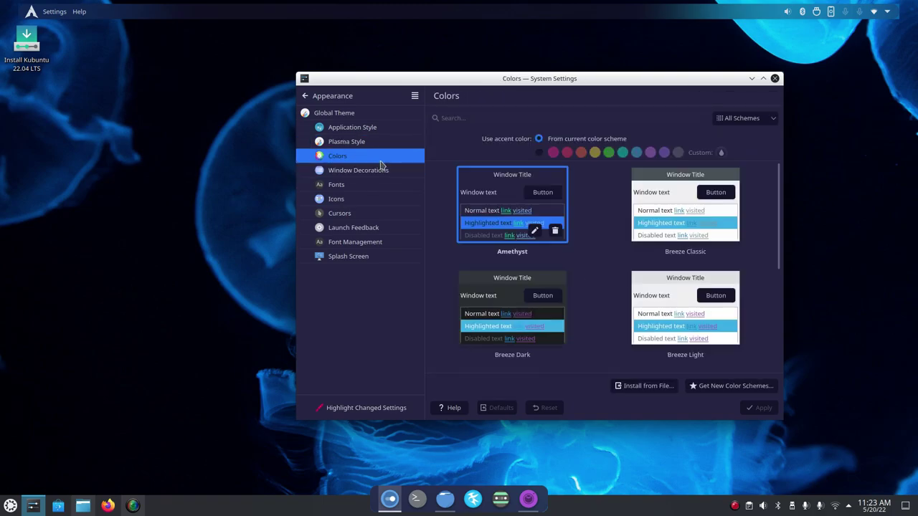
{"action": "left_click", "coordinate": [380, 142]}
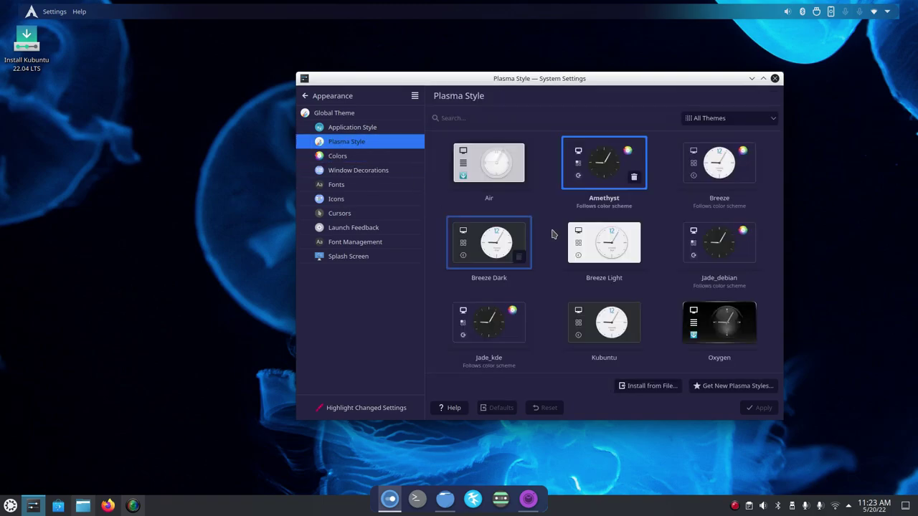
{"action": "left_click", "coordinate": [358, 128]}
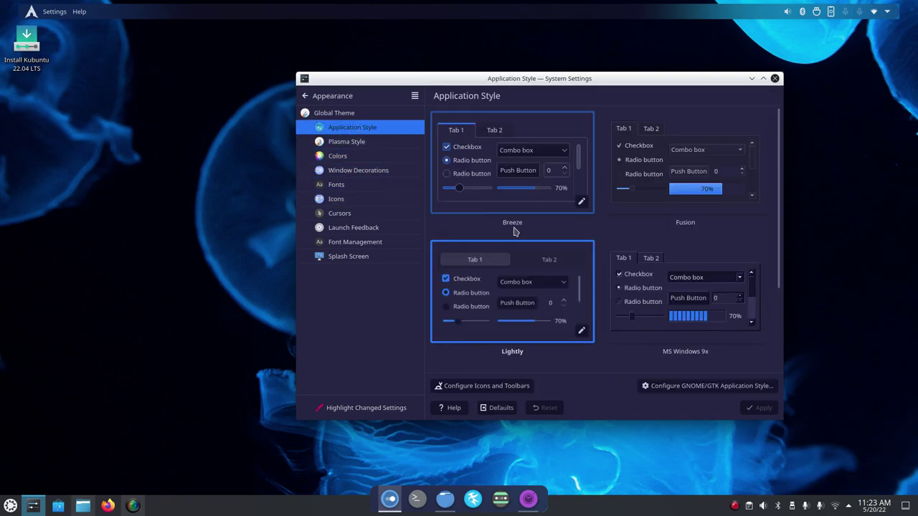
{"action": "left_click", "coordinate": [580, 330]}
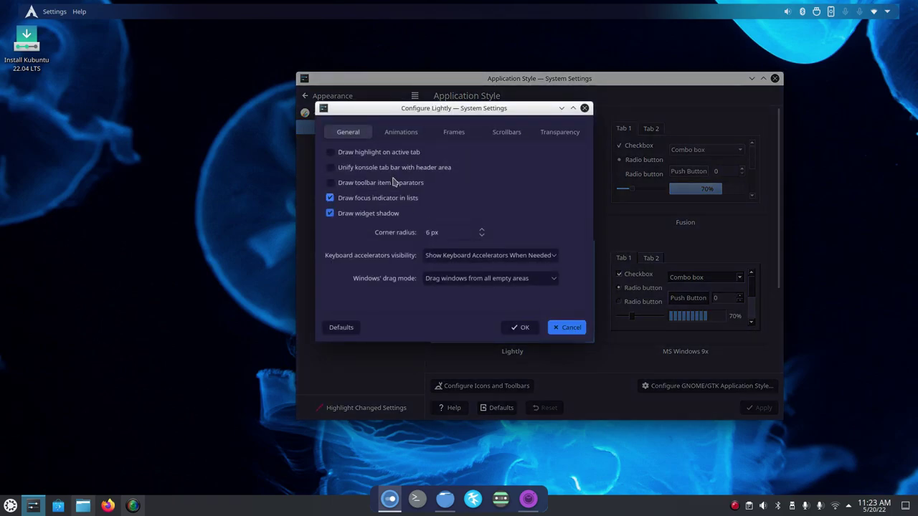
{"action": "left_click", "coordinate": [399, 137]}
{"action": "left_click", "coordinate": [543, 133]}
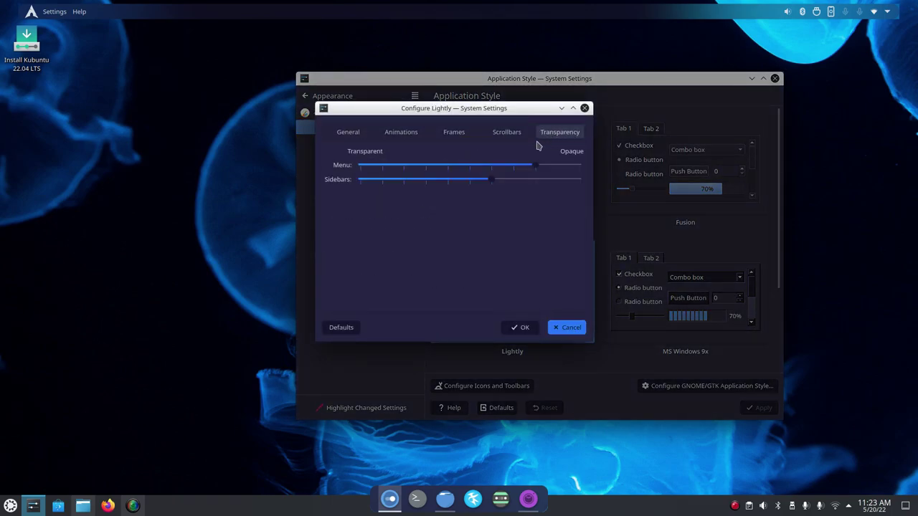
{"action": "left_click_drag", "start_coordinate": [492, 179], "coordinate": [451, 193]}
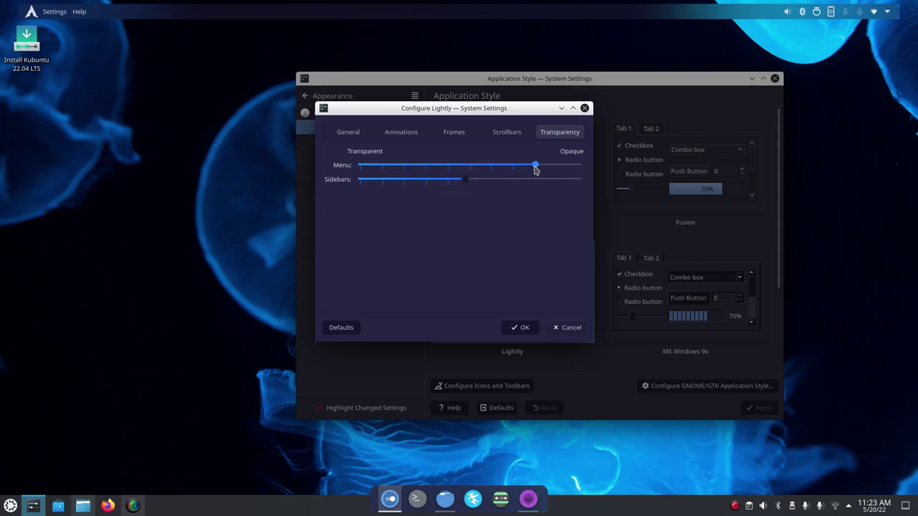
Step: Review Lightly's scrollbar, frame and animation options, adjust its corner radius, and accept the configuration
{"action": "left_click", "coordinate": [506, 133]}
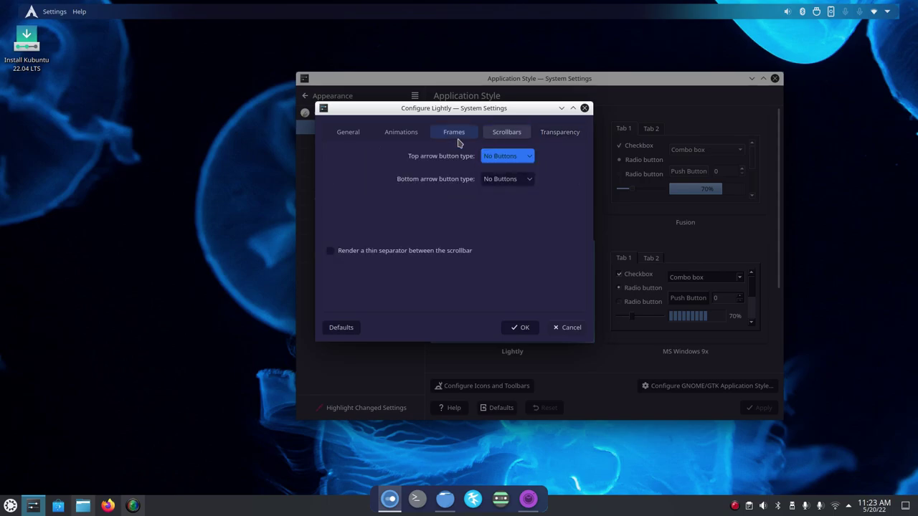
{"action": "left_click", "coordinate": [454, 133]}
{"action": "left_click", "coordinate": [400, 132]}
{"action": "left_click", "coordinate": [358, 131]}
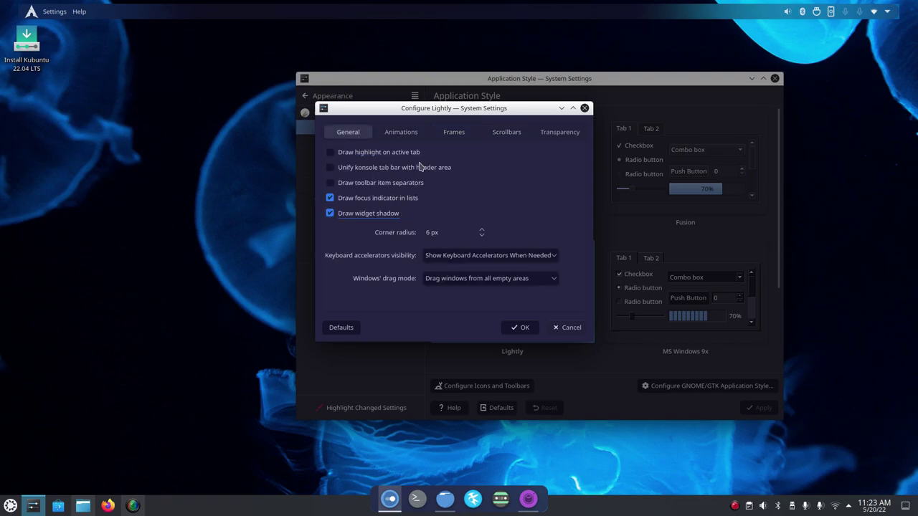
{"action": "left_click", "coordinate": [482, 231]}
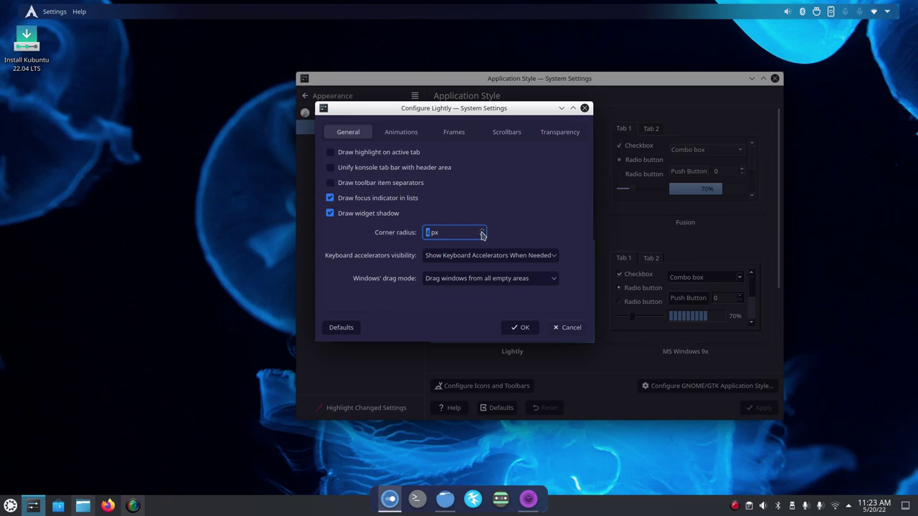
{"action": "left_click", "coordinate": [521, 326]}
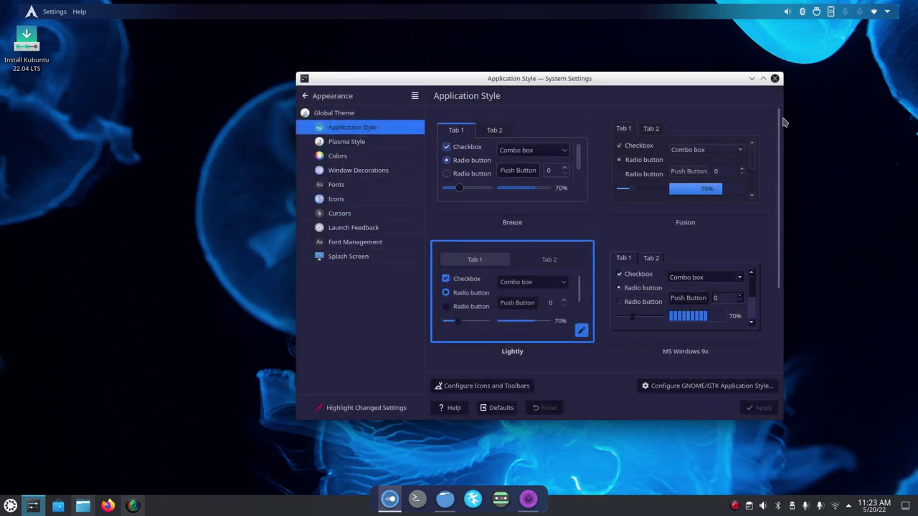
Step: Close System Settings and minimize the SimpleScreenRecorder window
{"action": "left_click", "coordinate": [775, 79]}
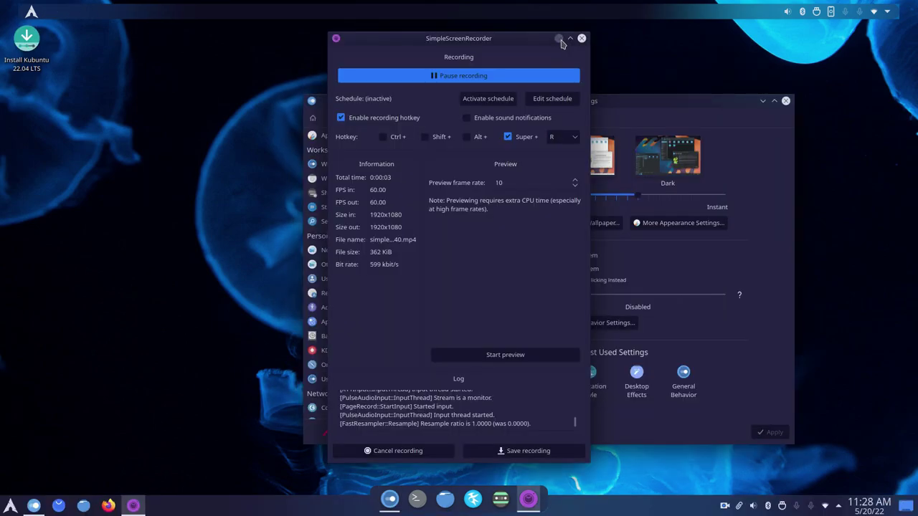
{"action": "left_click", "coordinate": [559, 38]}
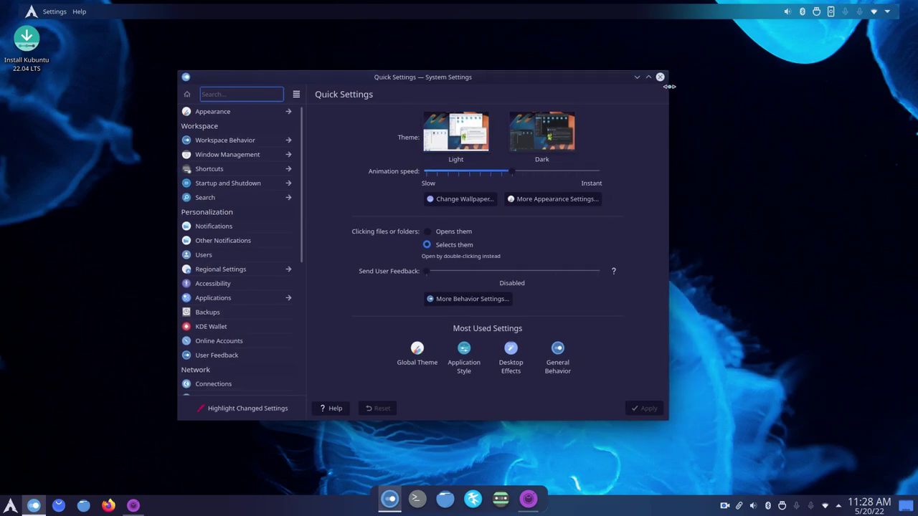
{"action": "left_click", "coordinate": [660, 77]}
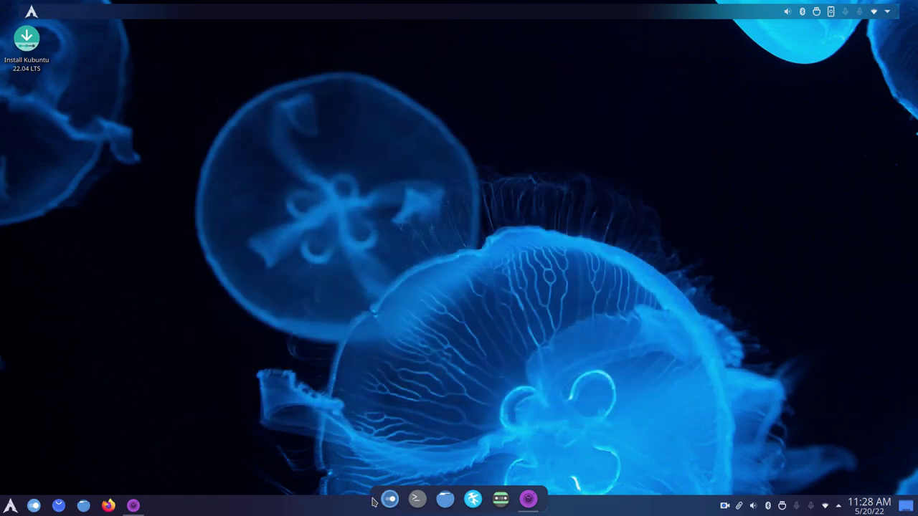
Step: Open Konsole to check its themed window and close it again
{"action": "left_click", "coordinate": [416, 499]}
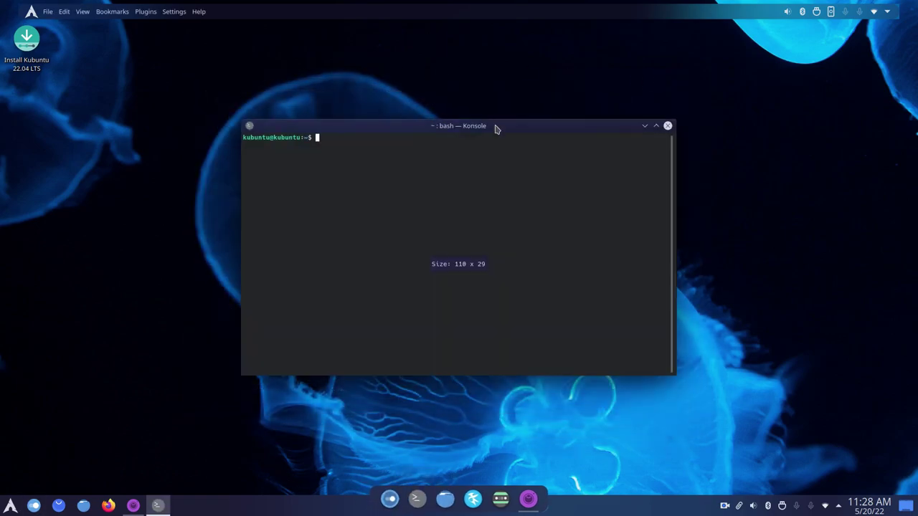
{"action": "left_click_drag", "start_coordinate": [494, 128], "coordinate": [410, 119]}
{"action": "left_click", "coordinate": [582, 117]}
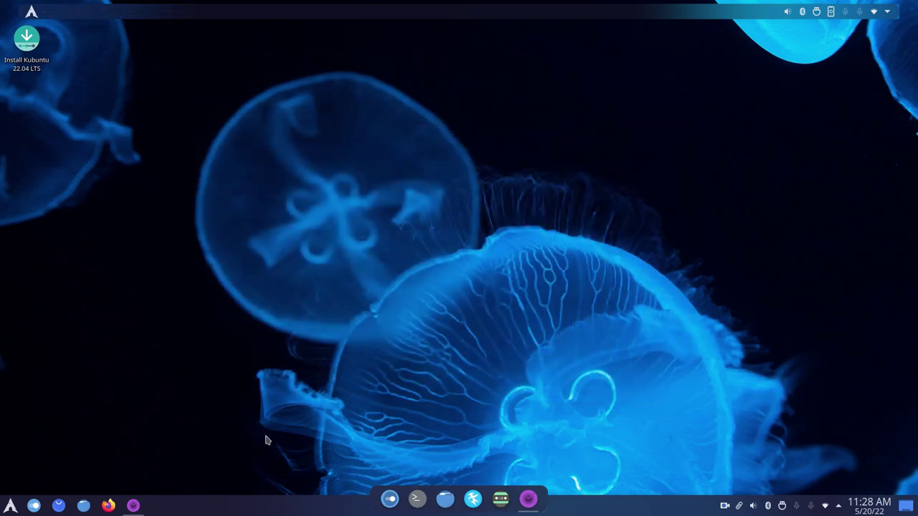
Step: Remove the default Plasma panel that holds the Icons-only Task Manager, dismiss the notification and leave edit mode
{"action": "right_click", "coordinate": [249, 507]}
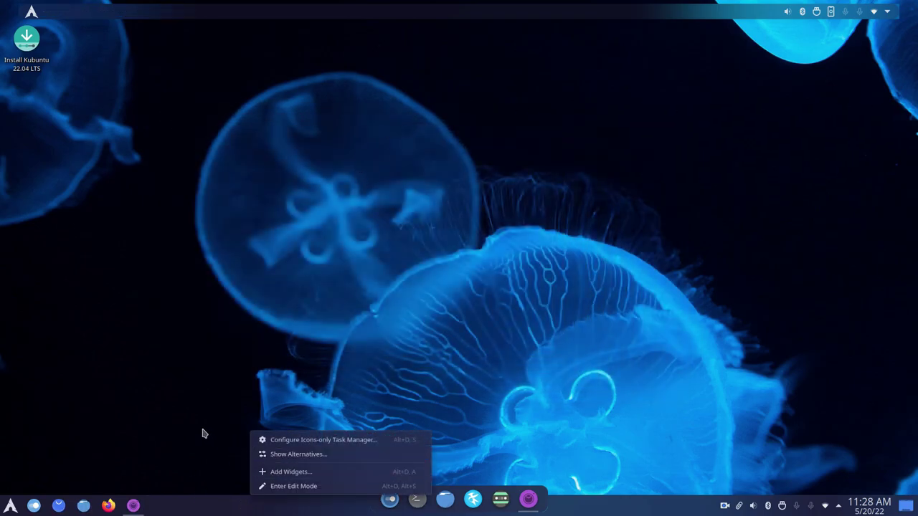
{"action": "right_click", "coordinate": [247, 503]}
{"action": "right_click", "coordinate": [246, 505]}
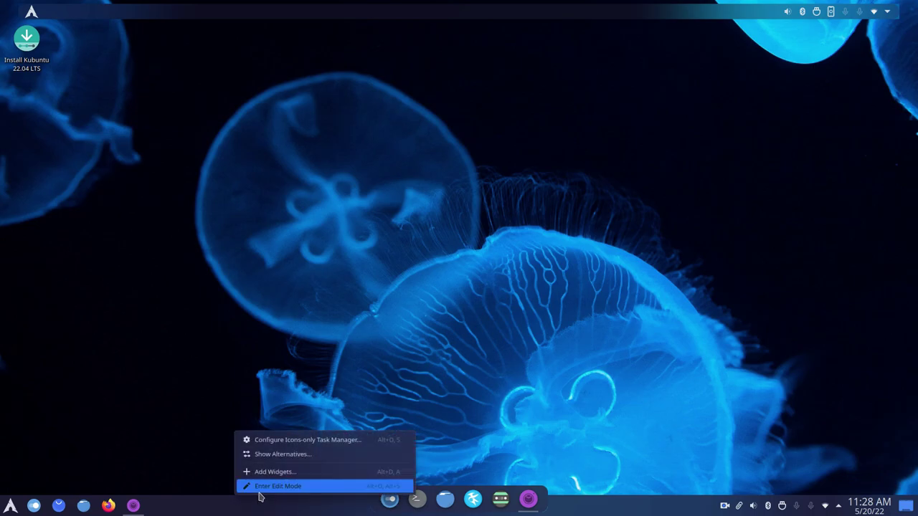
{"action": "left_click", "coordinate": [262, 487]}
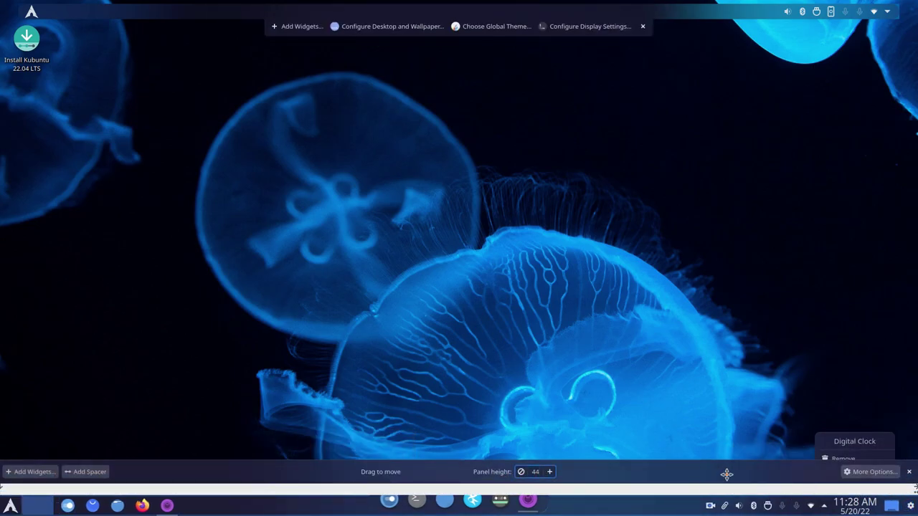
{"action": "left_click", "coordinate": [871, 471]}
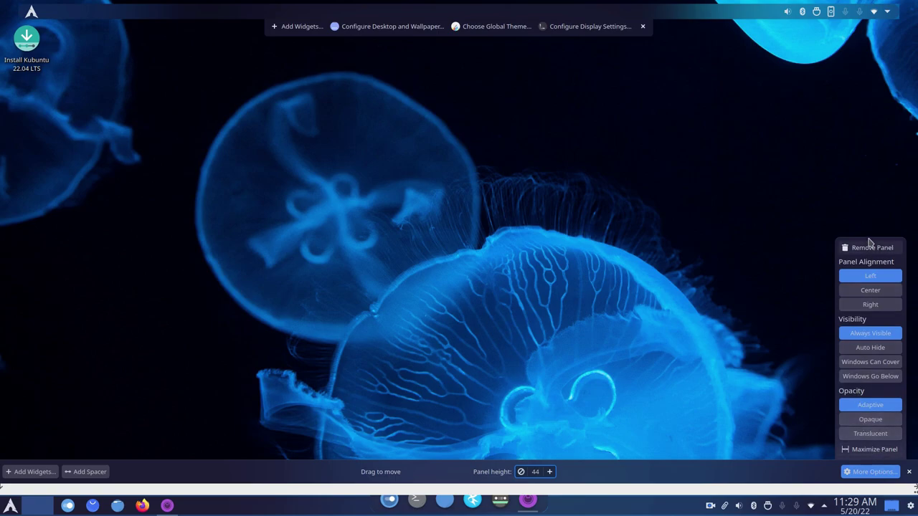
{"action": "left_click", "coordinate": [870, 248]}
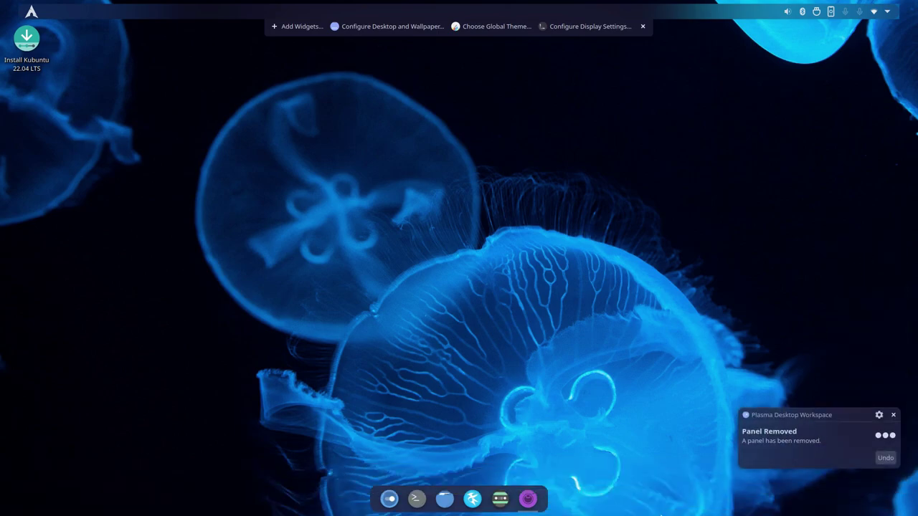
{"action": "left_click", "coordinate": [893, 416]}
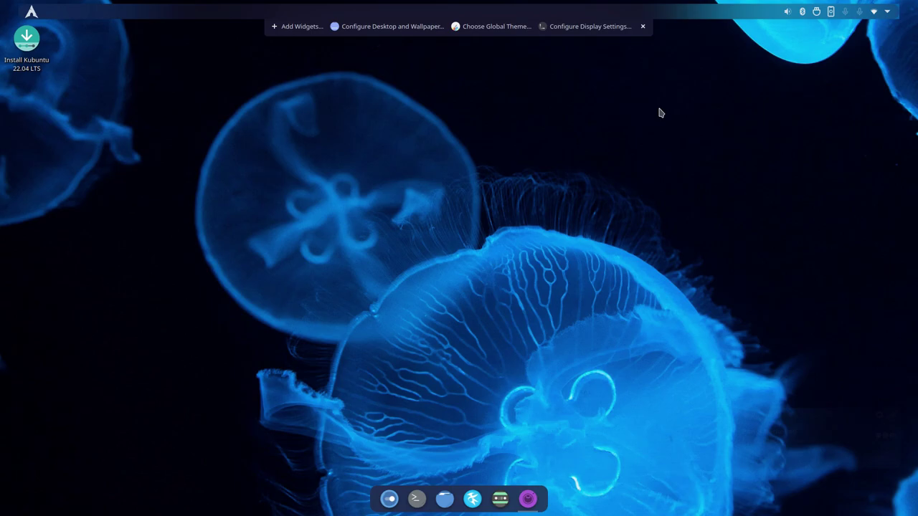
{"action": "left_click", "coordinate": [642, 27]}
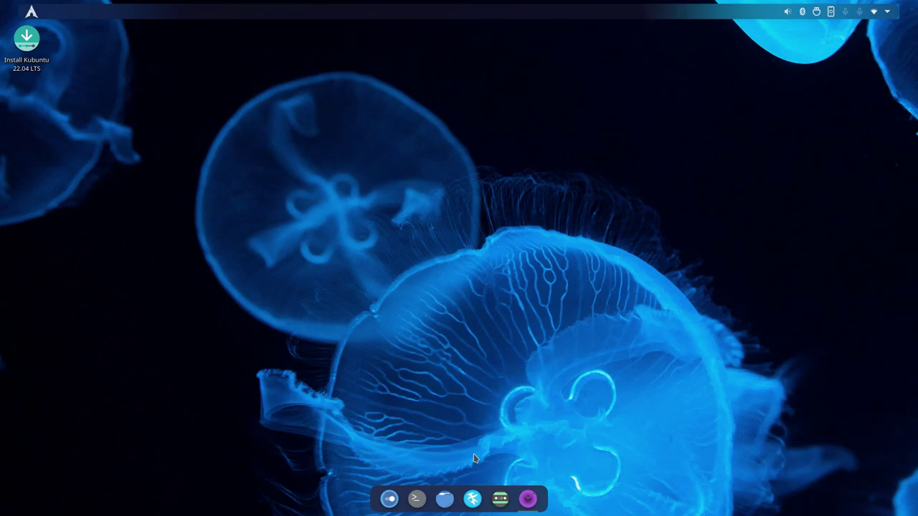
Step: Remove the Application Launcher widget from Latte's upper panel and close the panel editor
{"action": "right_click", "coordinate": [30, 14]}
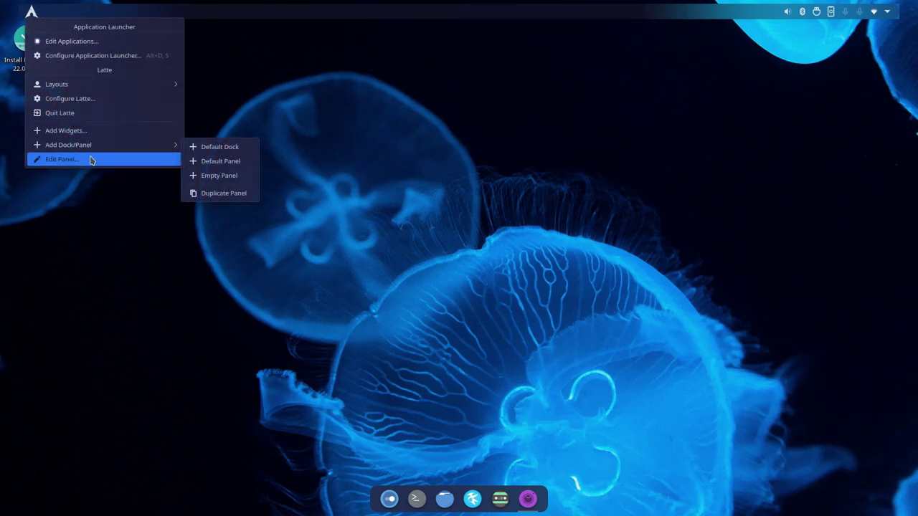
{"action": "left_click", "coordinate": [62, 159]}
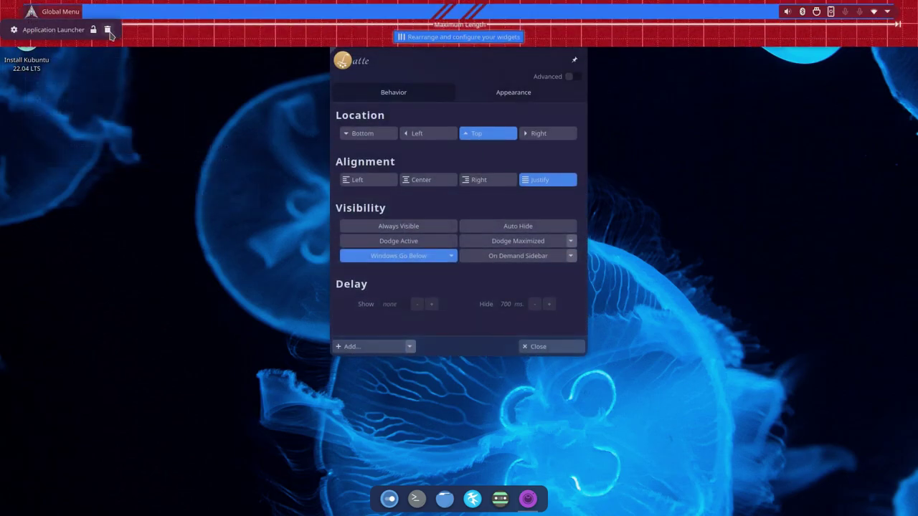
{"action": "left_click", "coordinate": [107, 29]}
{"action": "left_click", "coordinate": [565, 347]}
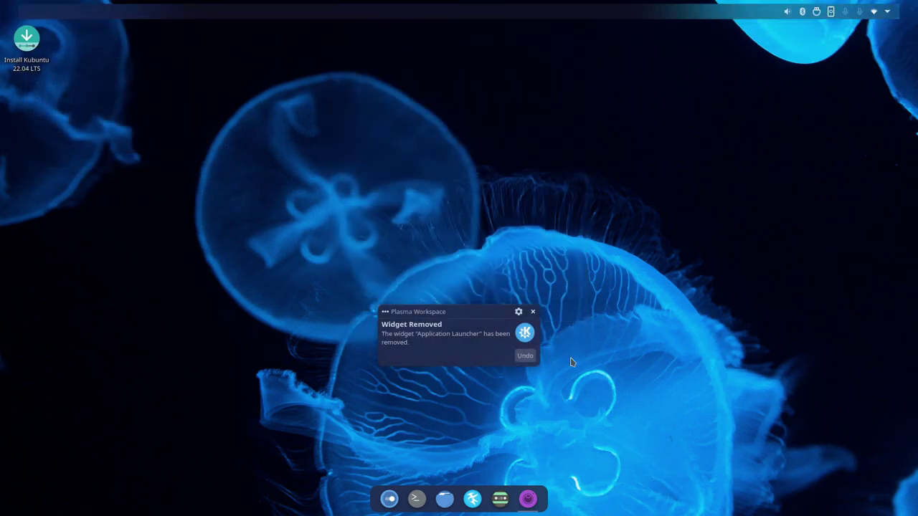
Step: Dismiss the widget notification, find the MMcK Launcher with the search "mmc" and add it at the start of the bottom dock
{"action": "right_click", "coordinate": [486, 493]}
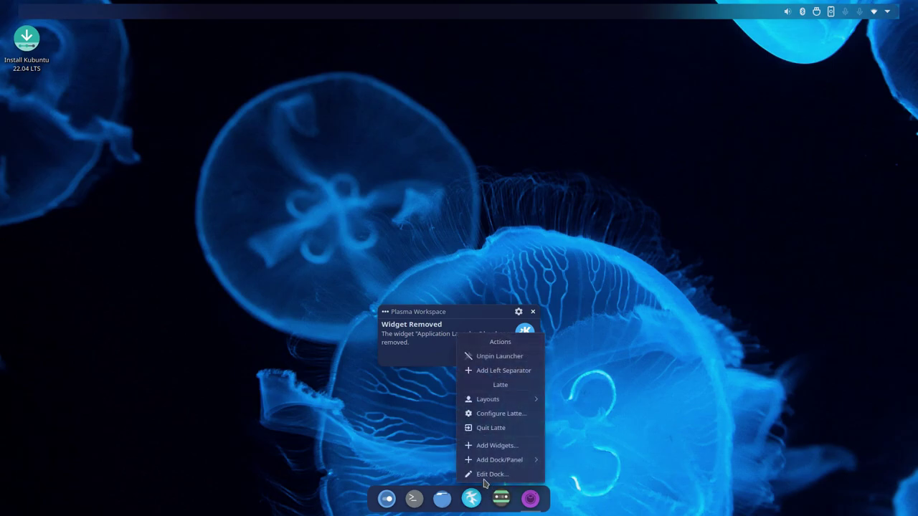
{"action": "left_click", "coordinate": [484, 446]}
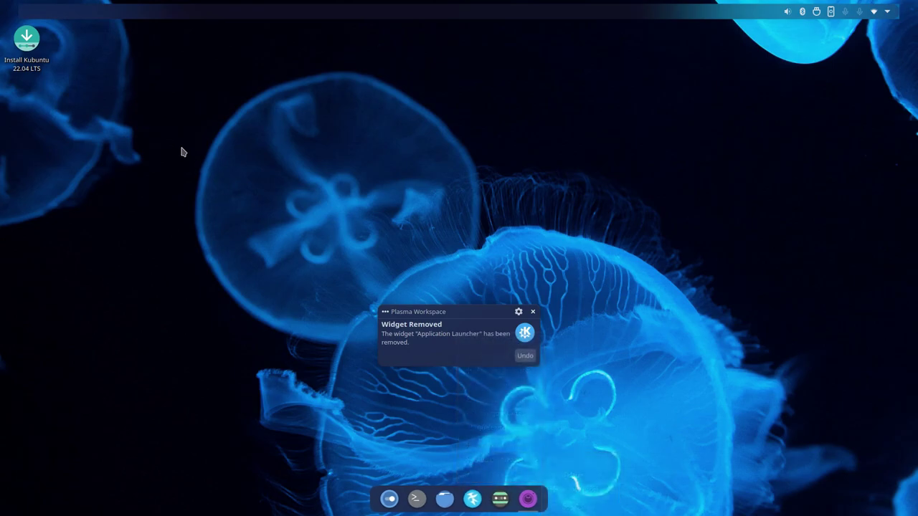
{"action": "left_click", "coordinate": [533, 312]}
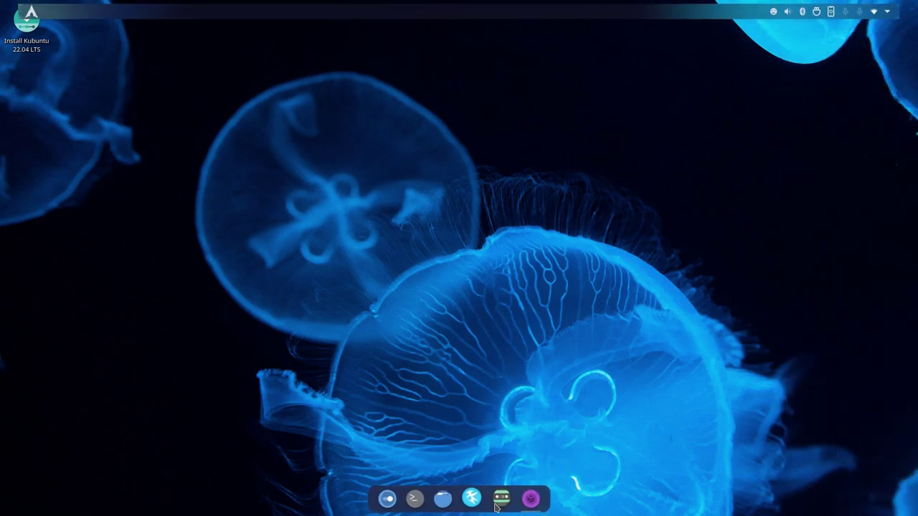
{"action": "right_click", "coordinate": [521, 495]}
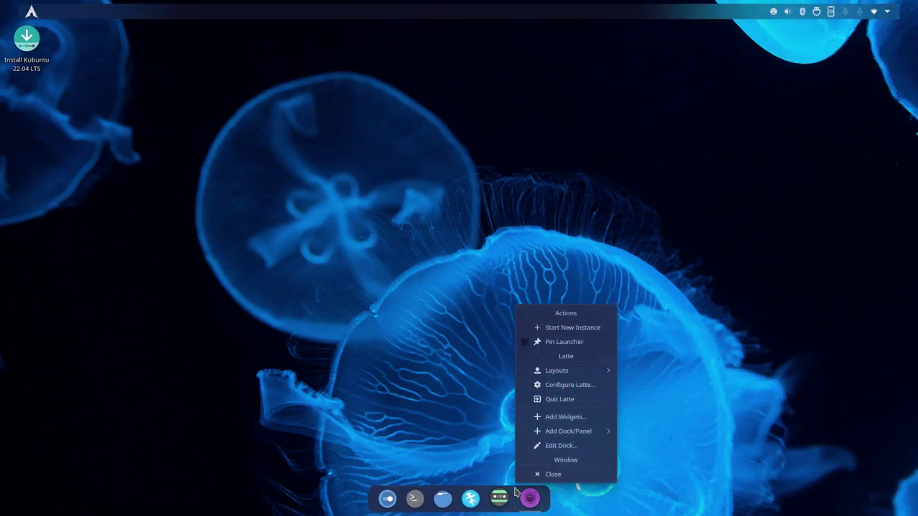
{"action": "left_click", "coordinate": [546, 418]}
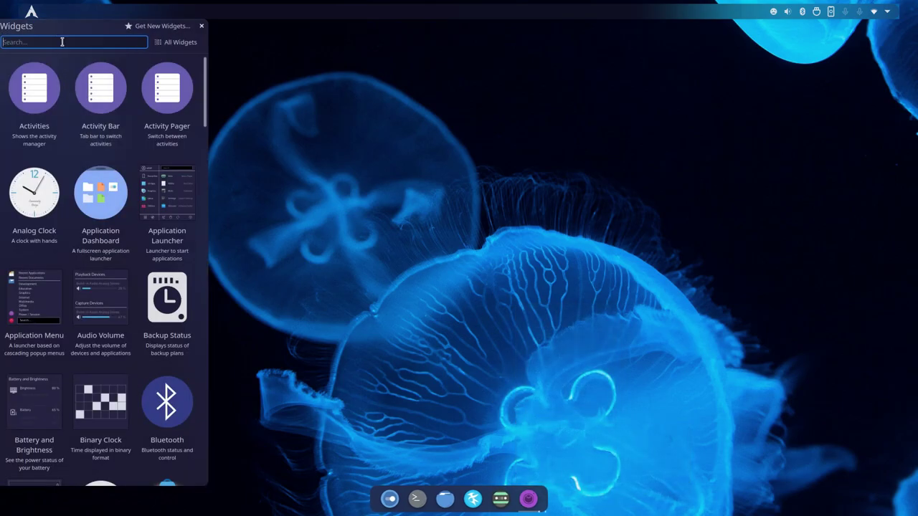
{"action": "type", "text": "mmc"}
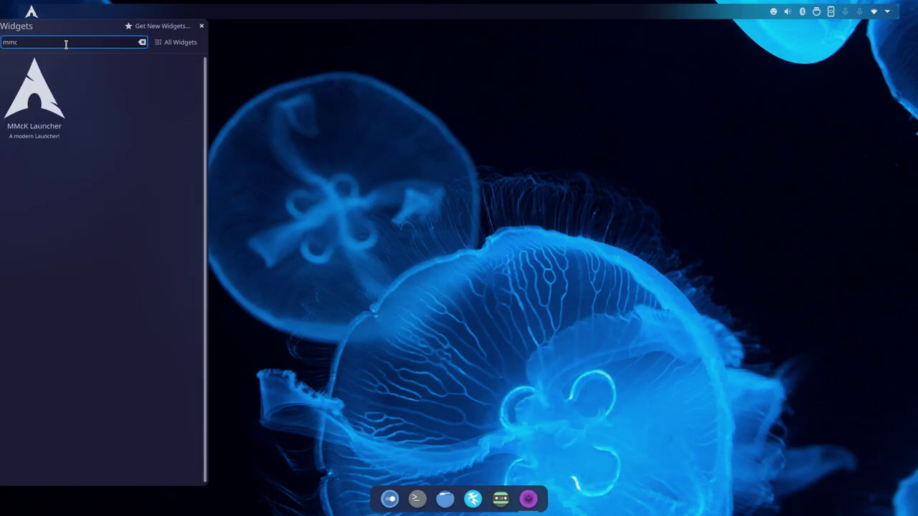
{"action": "left_click_drag", "start_coordinate": [34, 93], "coordinate": [377, 500]}
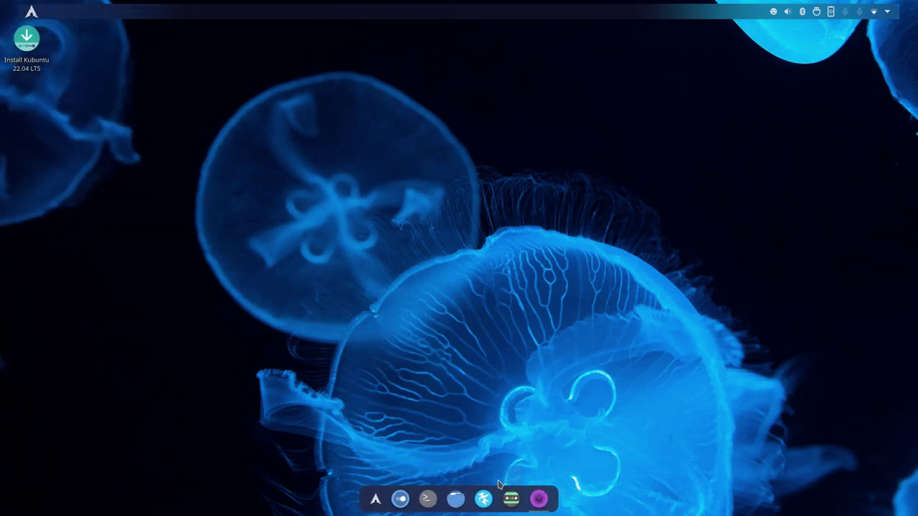
Step: Remove the Application Launcher widget from Latte's upper panel, dismiss the notification and leave the panel editor
{"action": "right_click", "coordinate": [32, 12]}
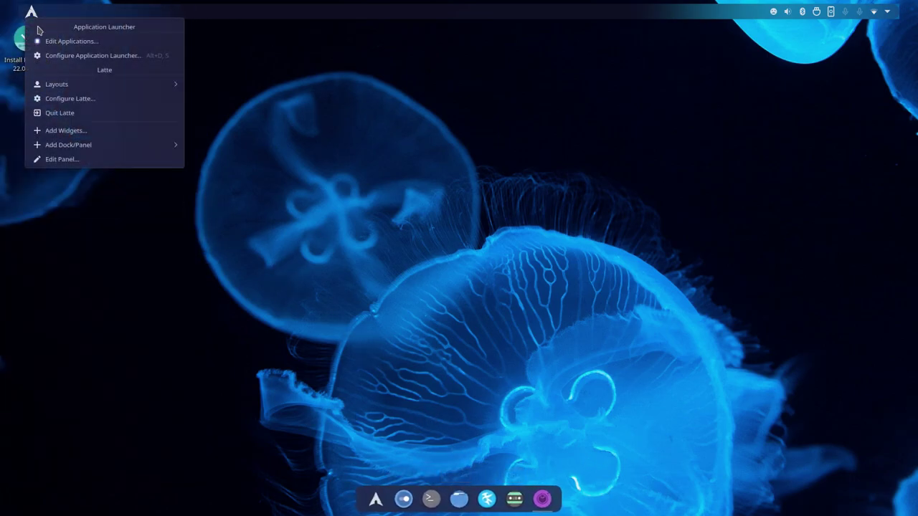
{"action": "left_click", "coordinate": [68, 161]}
{"action": "key", "text": "Escape"}
{"action": "right_click", "coordinate": [28, 10]}
{"action": "left_click", "coordinate": [57, 155]}
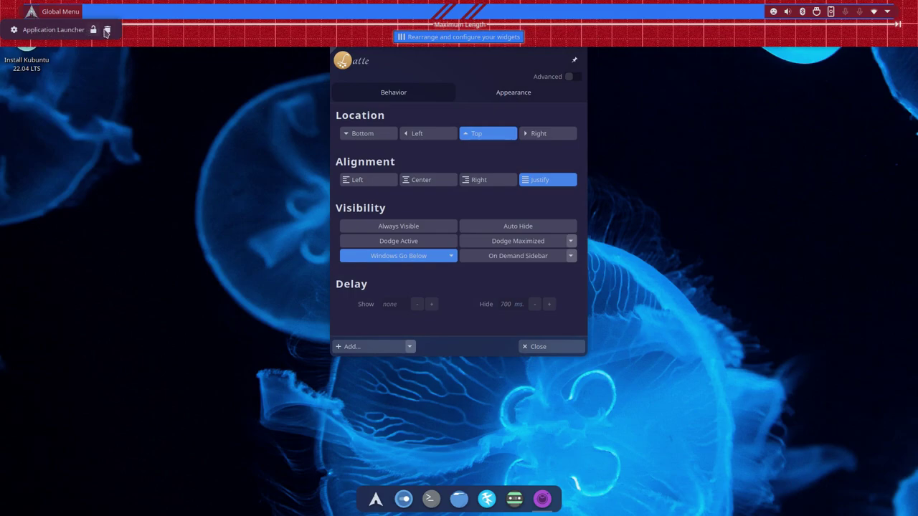
{"action": "left_click", "coordinate": [107, 32]}
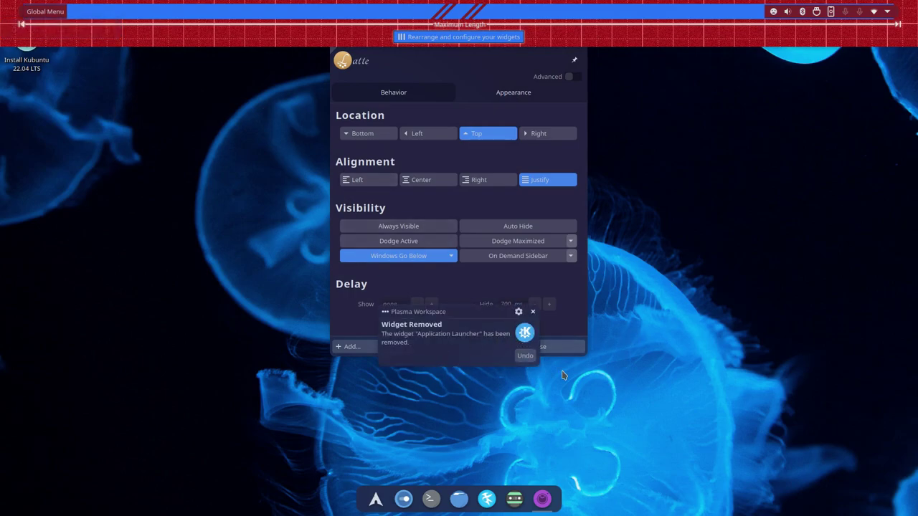
{"action": "left_click", "coordinate": [531, 313]}
{"action": "left_click", "coordinate": [518, 422]}
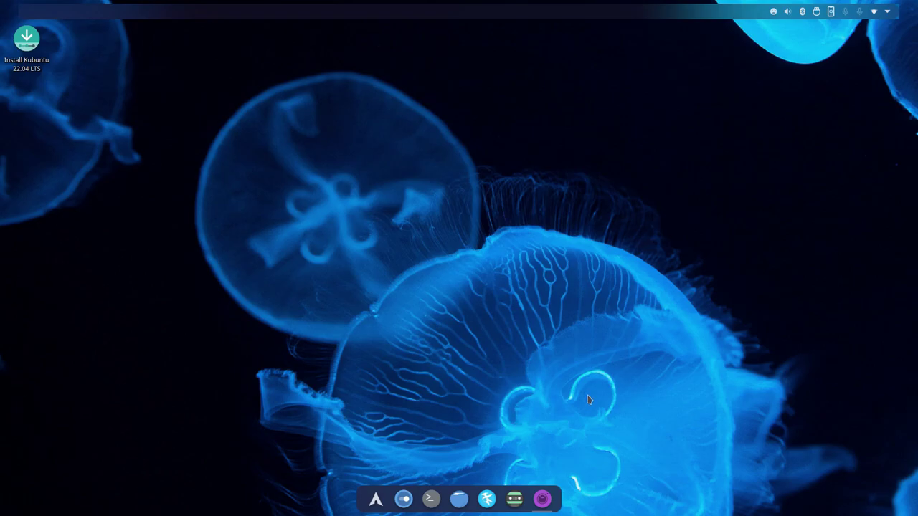
Step: Open and close the MMcK Launcher from the dock to check where its menu appears
{"action": "left_click", "coordinate": [375, 499]}
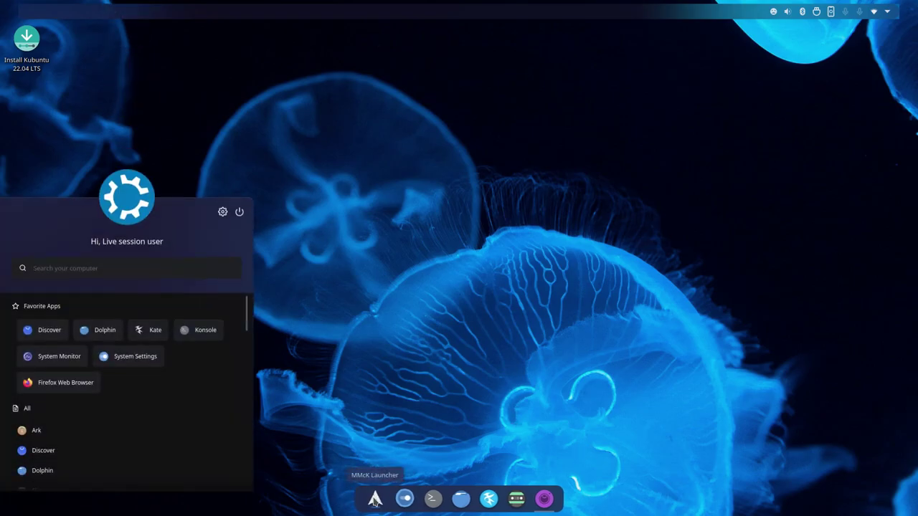
{"action": "left_click", "coordinate": [373, 500]}
{"action": "left_click", "coordinate": [373, 500]}
{"action": "left_click", "coordinate": [373, 500]}
{"action": "left_click", "coordinate": [373, 500]}
{"action": "right_click", "coordinate": [375, 499]}
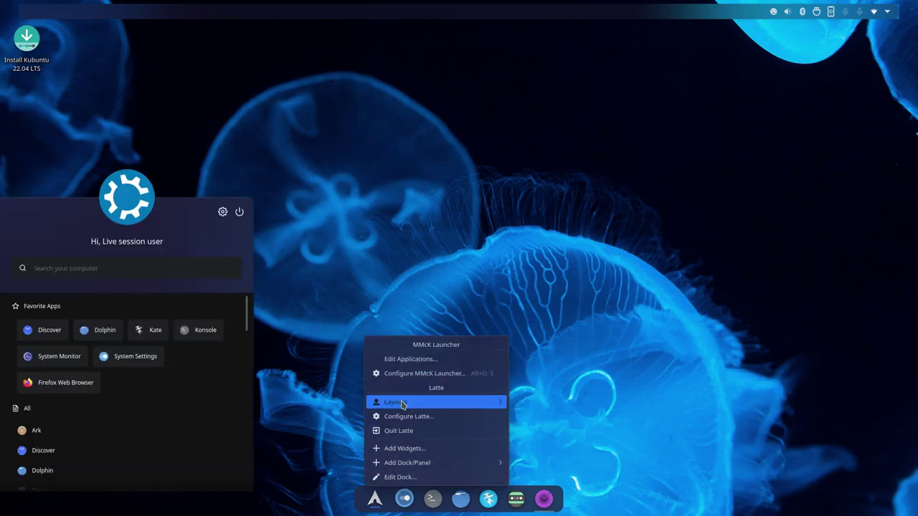
{"action": "left_click", "coordinate": [414, 365]}
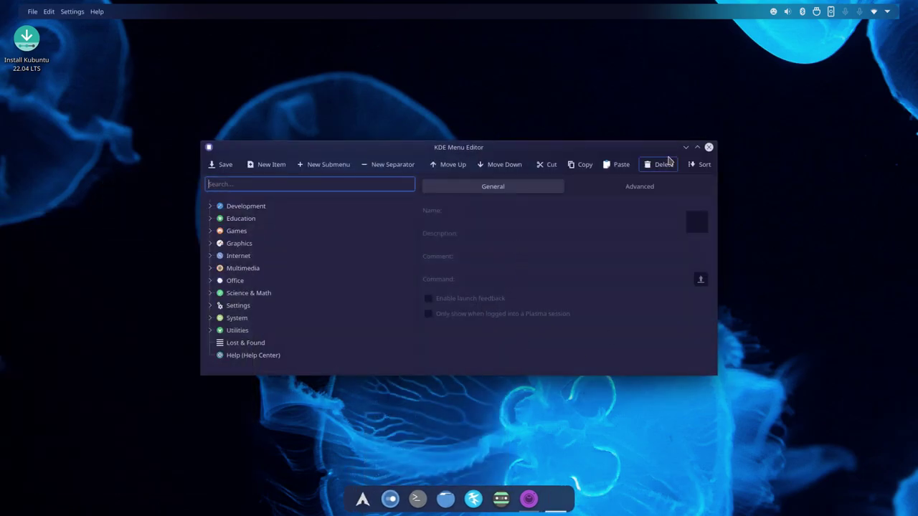
{"action": "left_click", "coordinate": [706, 148]}
Step: In the MMcK Launcher settings, apply Horizontal Center as the launcher positioning and test the launcher
{"action": "right_click", "coordinate": [374, 500]}
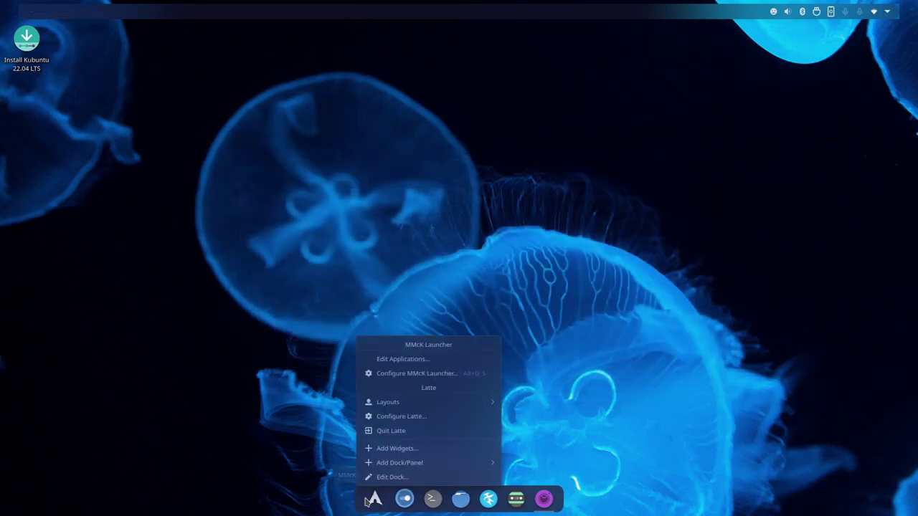
{"action": "left_click", "coordinate": [405, 373]}
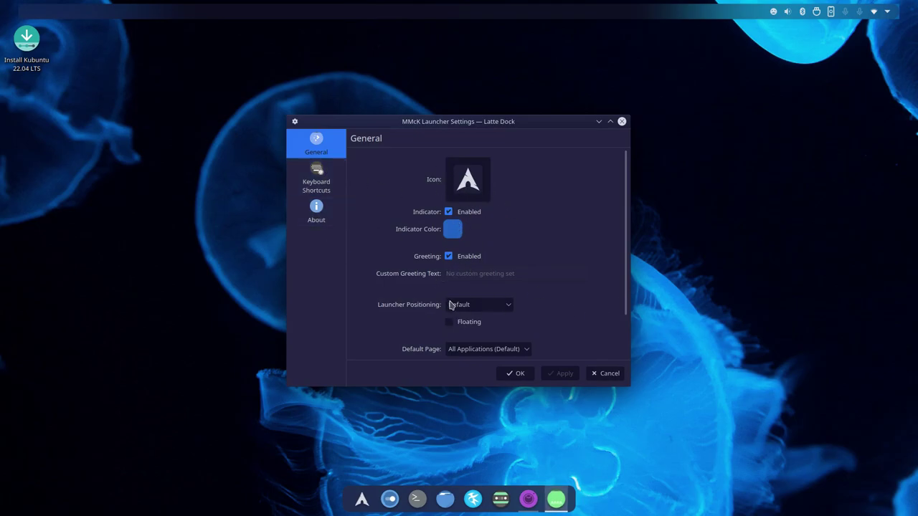
{"action": "left_click", "coordinate": [483, 310]}
{"action": "left_click", "coordinate": [480, 332]}
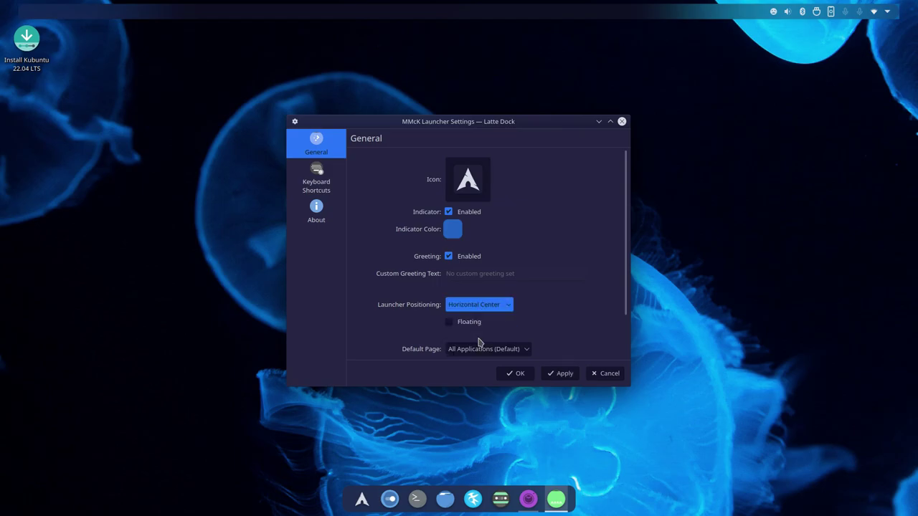
{"action": "left_click", "coordinate": [568, 374]}
{"action": "left_click", "coordinate": [364, 501]}
Step: Enable Floating for the MMcK Launcher, apply Screen Center as its positioning and test the launcher
{"action": "left_click", "coordinate": [452, 328]}
{"action": "left_click", "coordinate": [473, 311]}
{"action": "left_click", "coordinate": [465, 347]}
{"action": "left_click", "coordinate": [549, 376]}
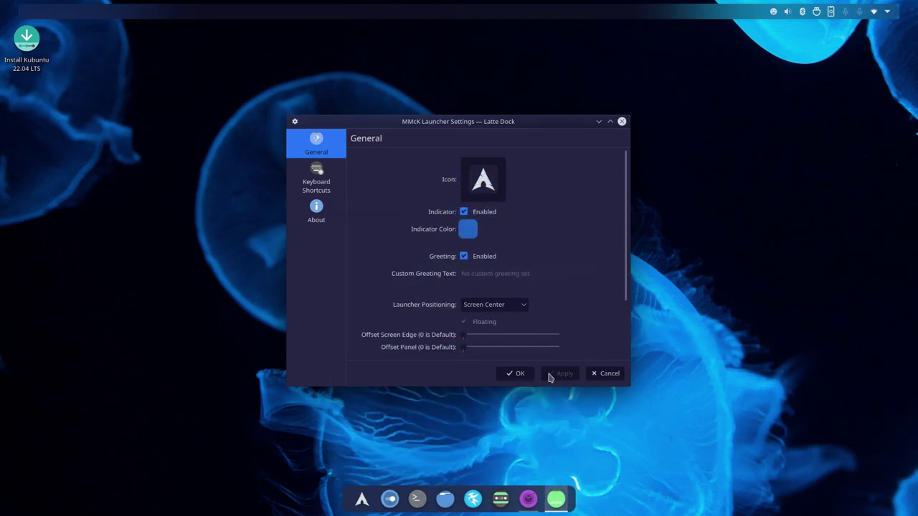
{"action": "left_click", "coordinate": [360, 499]}
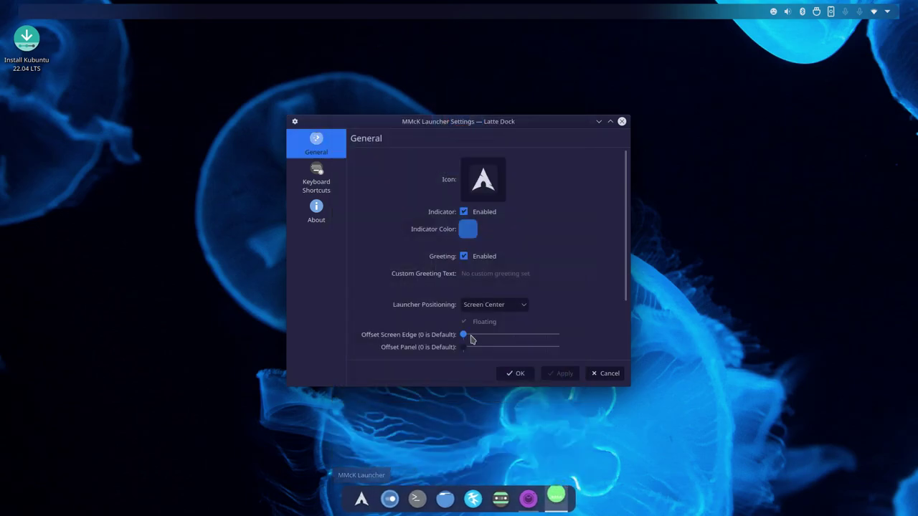
Step: Switch the launcher positioning back to Horizontal Center, apply it and test the launcher with the settings window moved aside
{"action": "left_click", "coordinate": [482, 306]}
{"action": "left_click", "coordinate": [489, 332]}
{"action": "left_click", "coordinate": [549, 375]}
{"action": "left_click", "coordinate": [361, 499]}
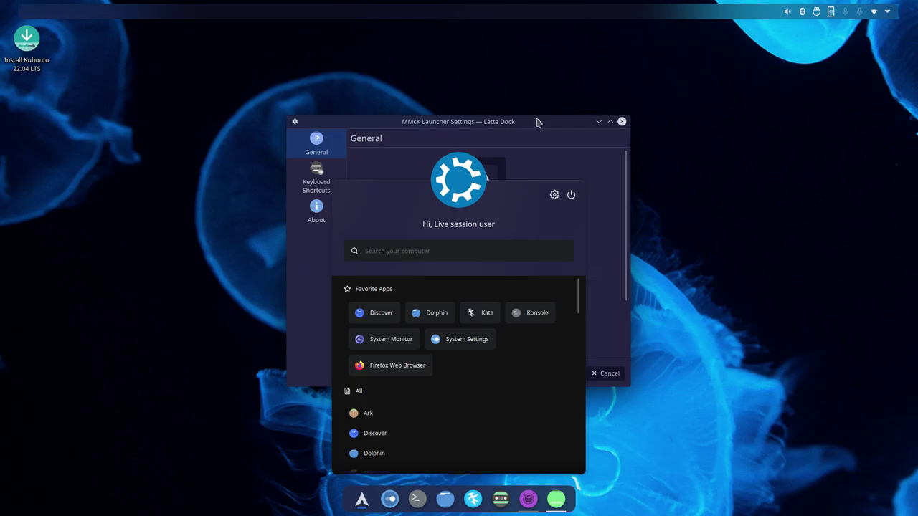
{"action": "left_click_drag", "start_coordinate": [538, 121], "coordinate": [291, 133]}
{"action": "left_click", "coordinate": [359, 502]}
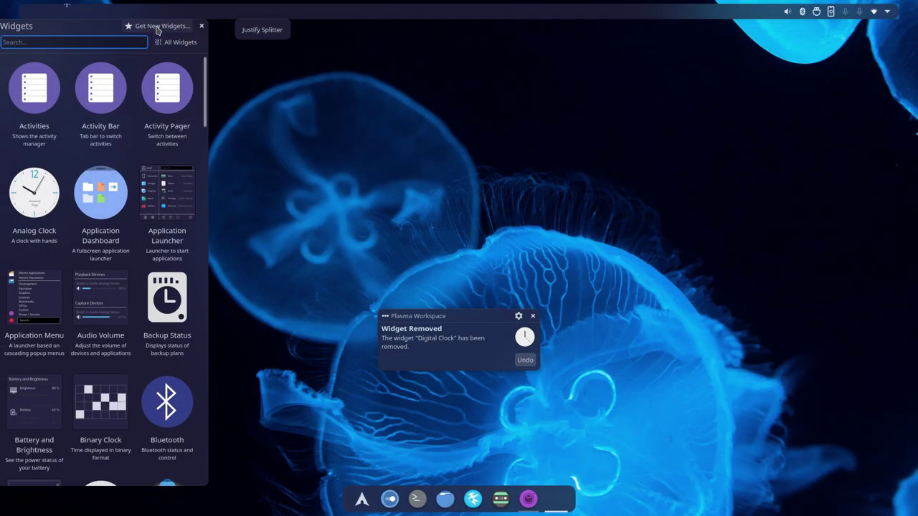
Step: Open the download window for new Plasma widgets from the widget explorer
{"action": "left_click", "coordinate": [156, 29]}
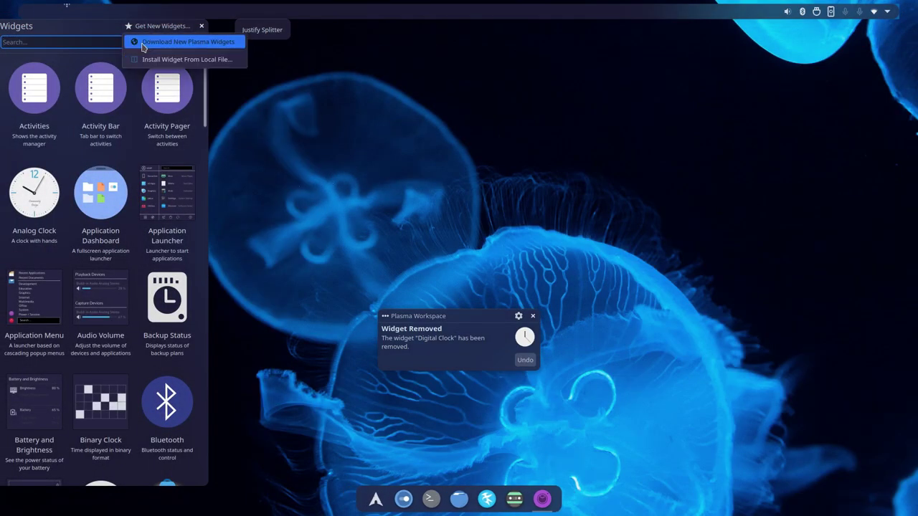
{"action": "left_click", "coordinate": [137, 40]}
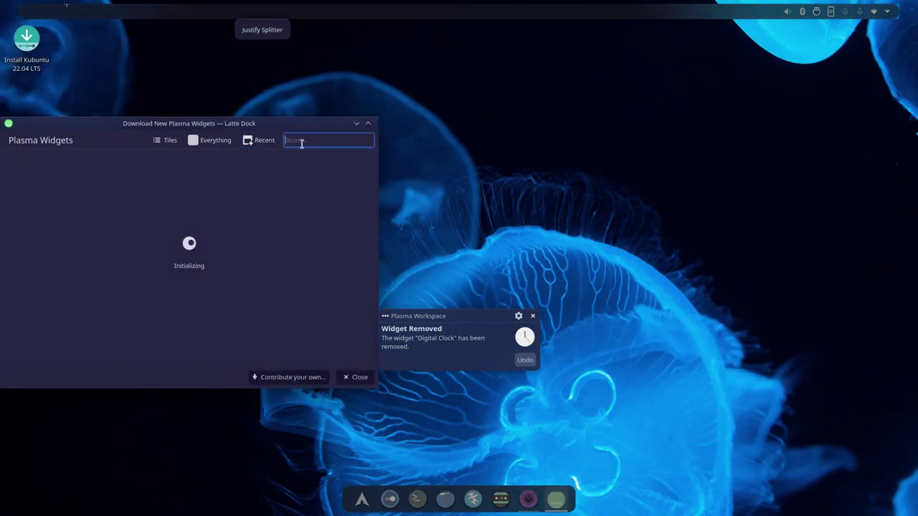
{"action": "type", "text": "tjhe"}
{"action": "key", "text": "BackSpace"}
{"action": "key", "text": "BackSpace"}
{"action": "key", "text": "BackSpace"}
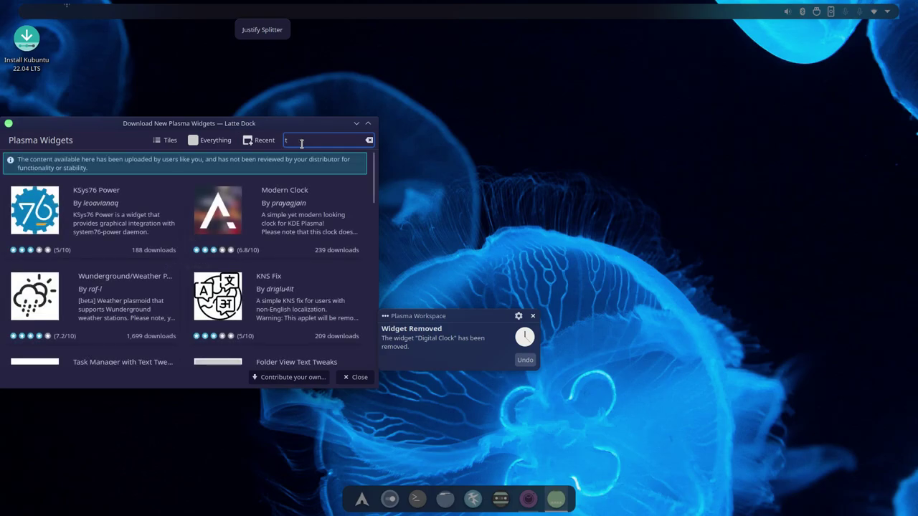
{"action": "key", "text": "BackSpace"}
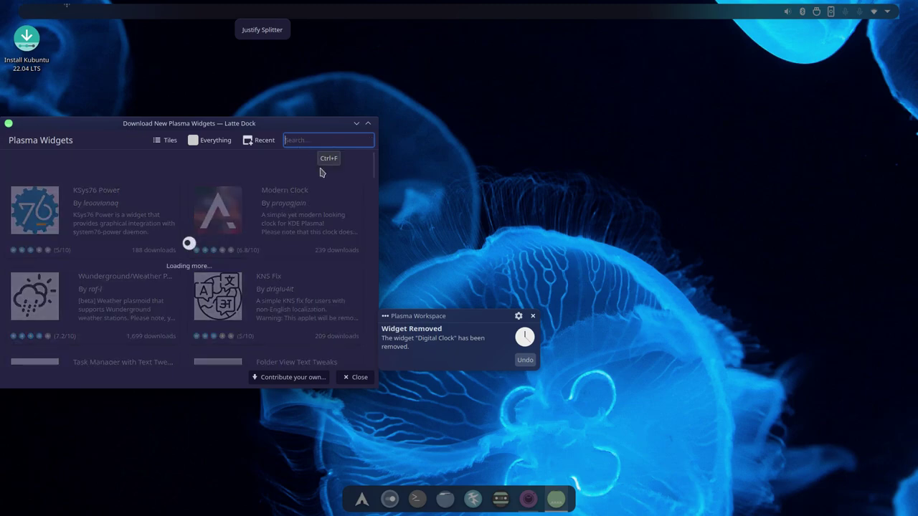
Step: View the preview of the Modern Clock widget and install it
{"action": "left_click", "coordinate": [251, 207]}
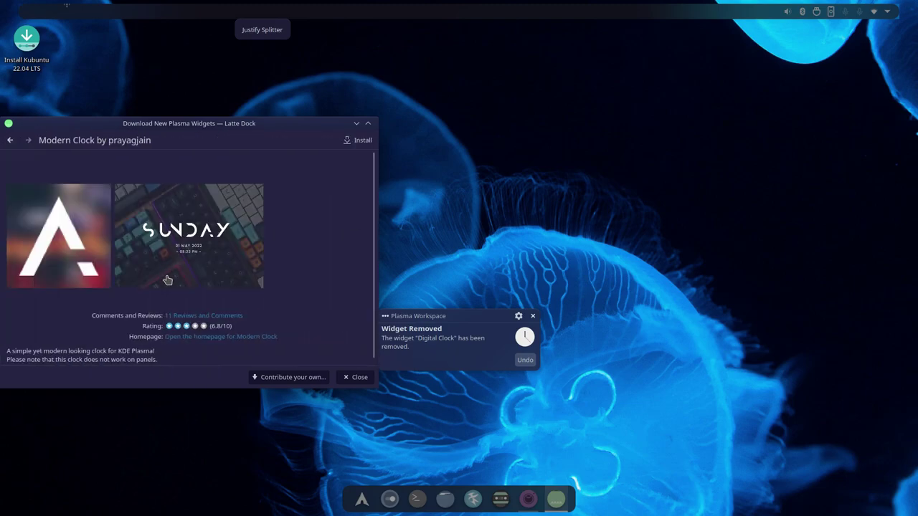
{"action": "scroll", "coordinate": [184, 267], "scroll_direction": "down", "scroll_amount": 2}
{"action": "scroll", "coordinate": [215, 263], "scroll_direction": "up", "scroll_amount": 3}
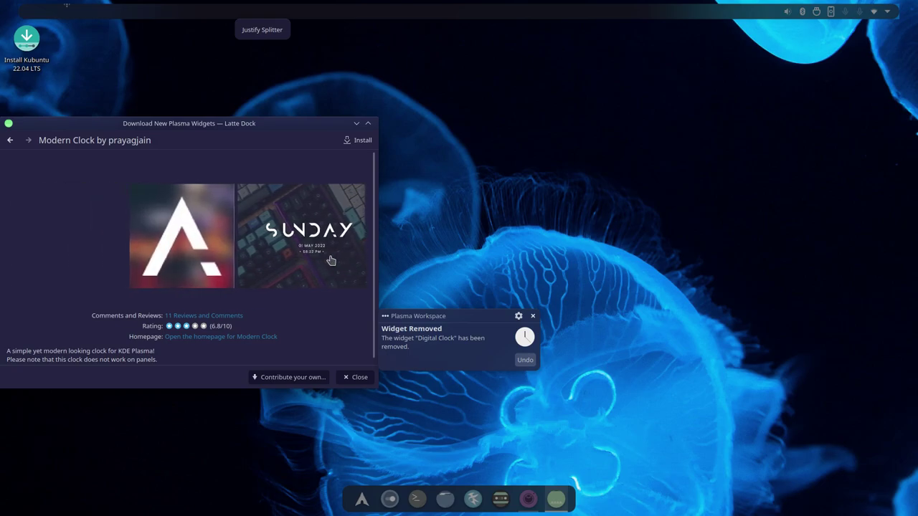
{"action": "left_click", "coordinate": [357, 140]}
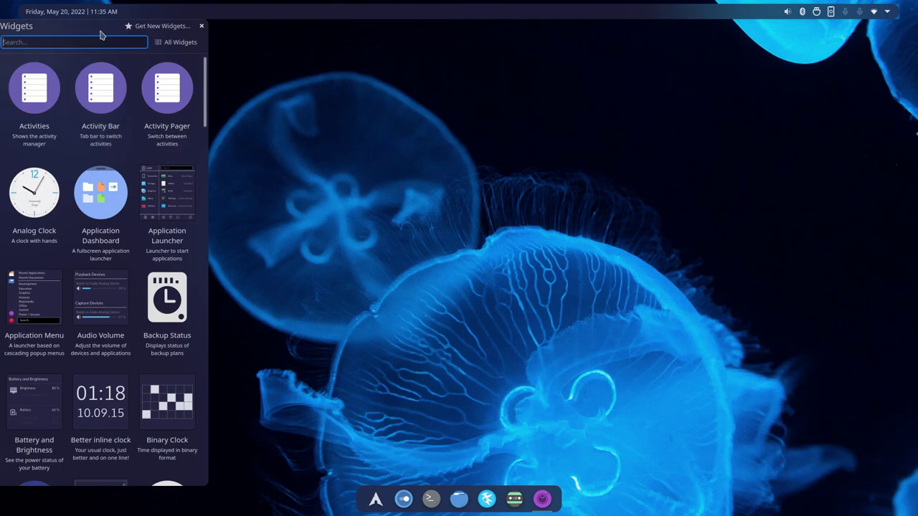
Step: Find the Modern Clock with the search "clock", place it on the desktop and move it to the screen's centre in edit mode
{"action": "type", "text": "clock"}
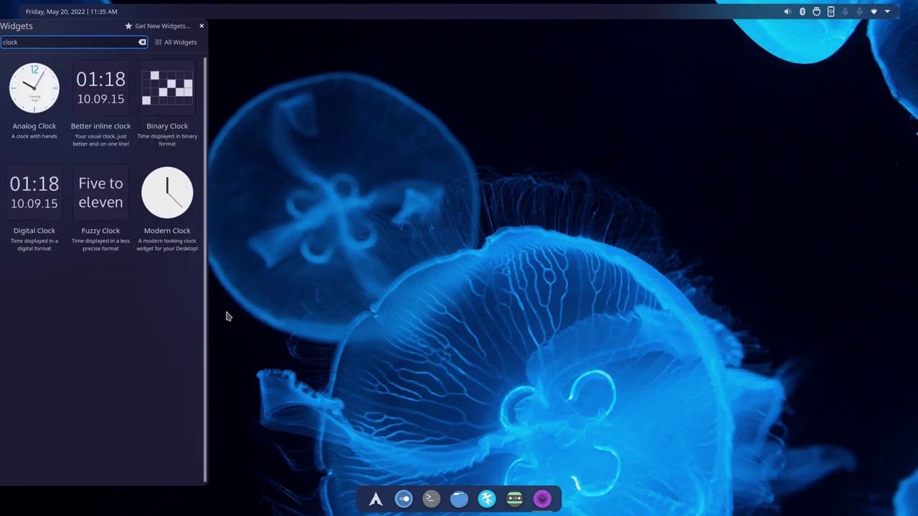
{"action": "left_click_drag", "start_coordinate": [167, 192], "coordinate": [453, 273]}
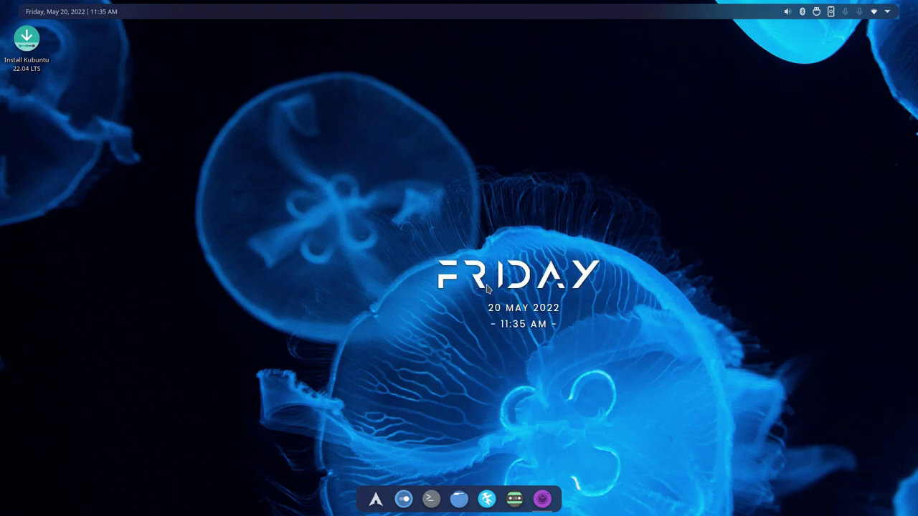
{"action": "right_click", "coordinate": [476, 282]}
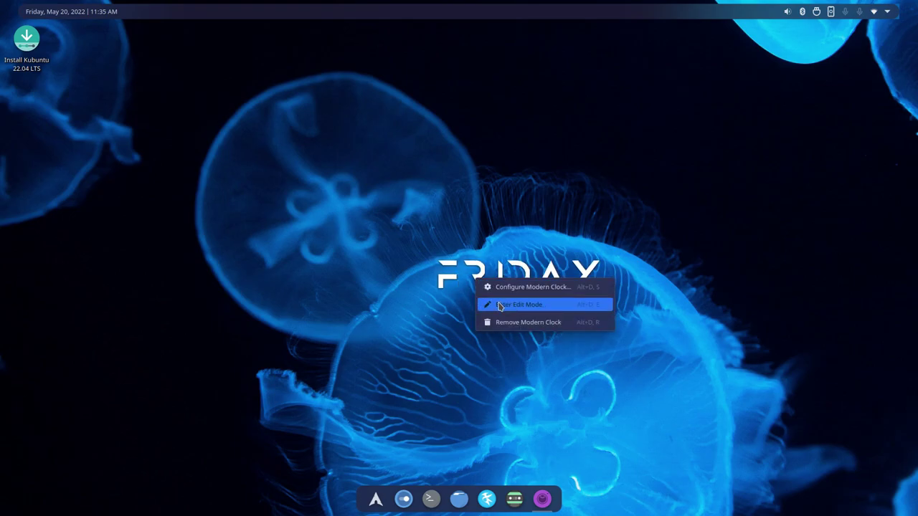
{"action": "left_click", "coordinate": [516, 303]}
{"action": "left_click_drag", "start_coordinate": [531, 292], "coordinate": [458, 271]}
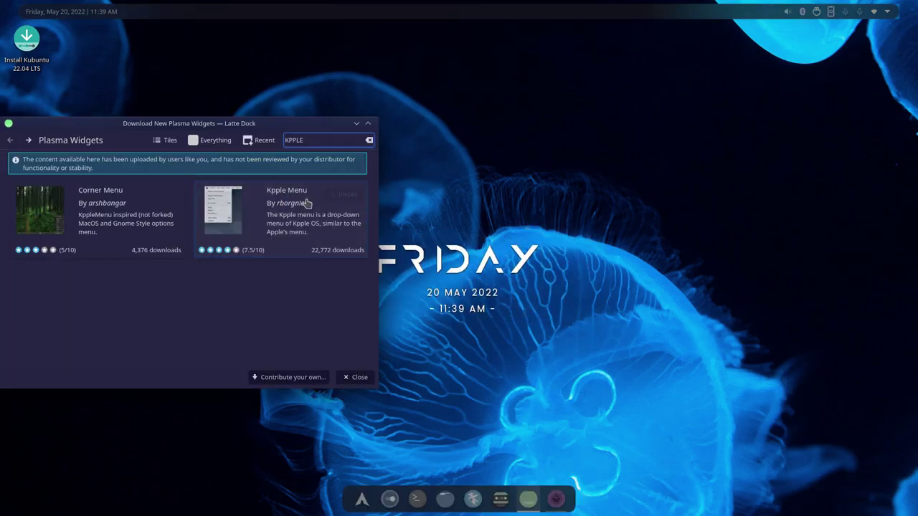
Step: View the preview of the Kpple Menu widget and install it
{"action": "left_click", "coordinate": [306, 204]}
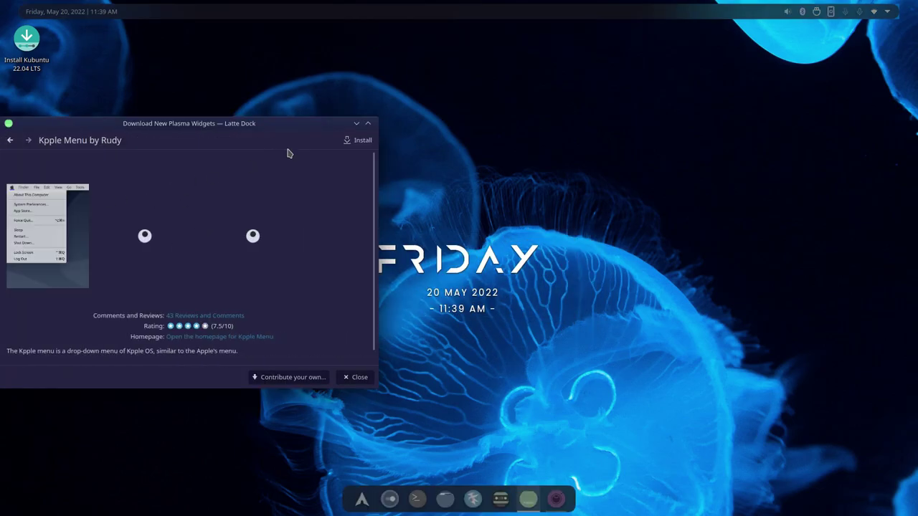
{"action": "left_click", "coordinate": [362, 141]}
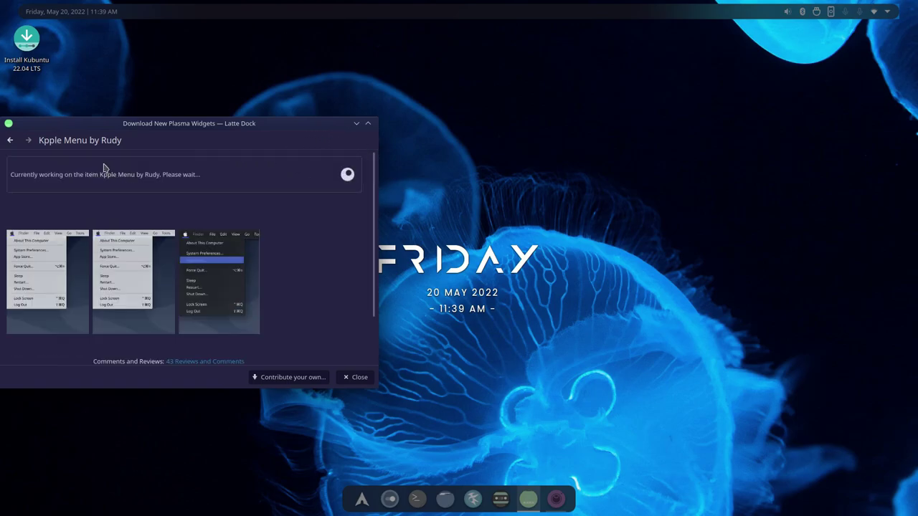
Step: Remove the Better inline clock widget from the top panel in edit mode and close the widget download window
{"action": "right_click", "coordinate": [80, 14]}
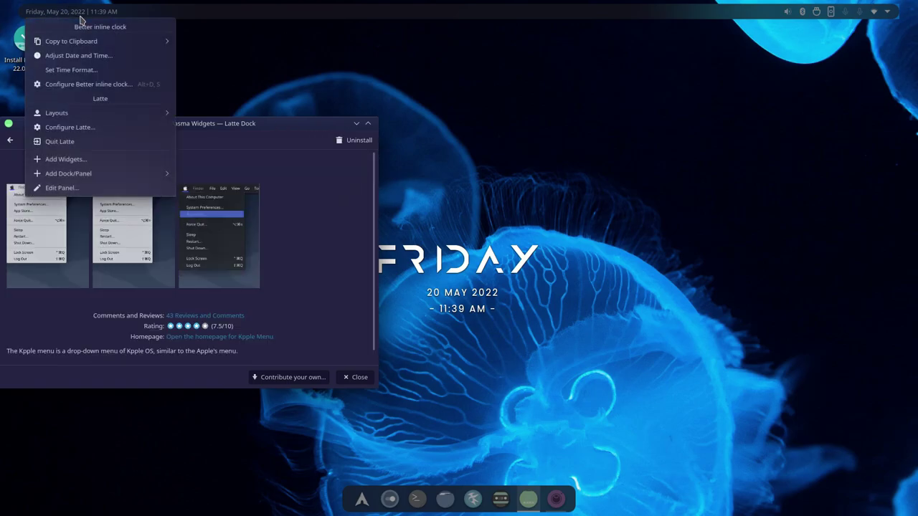
{"action": "left_click", "coordinate": [61, 188]}
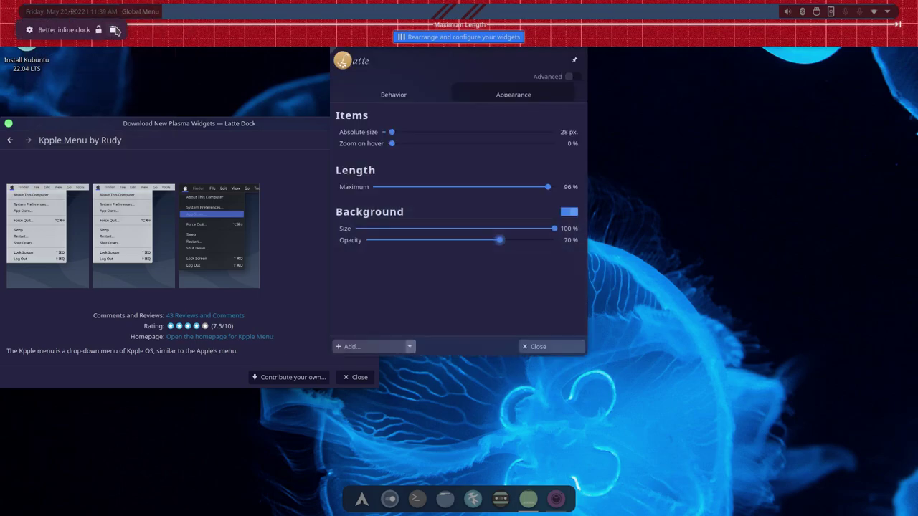
{"action": "left_click", "coordinate": [114, 30]}
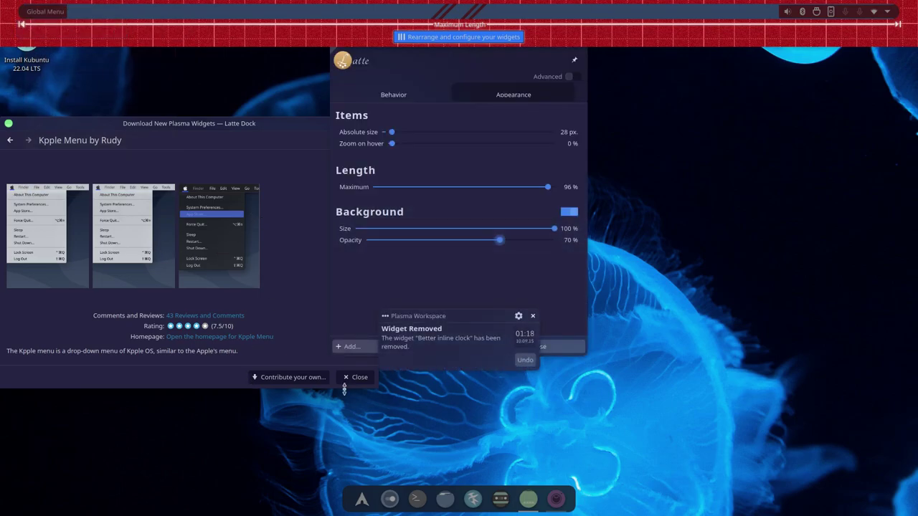
{"action": "left_click", "coordinate": [353, 377]}
Step: Find the Kpple Menu with the search "kpp" and place it at the start of the top panel
{"action": "right_click", "coordinate": [279, 15]}
{"action": "left_click", "coordinate": [314, 88]}
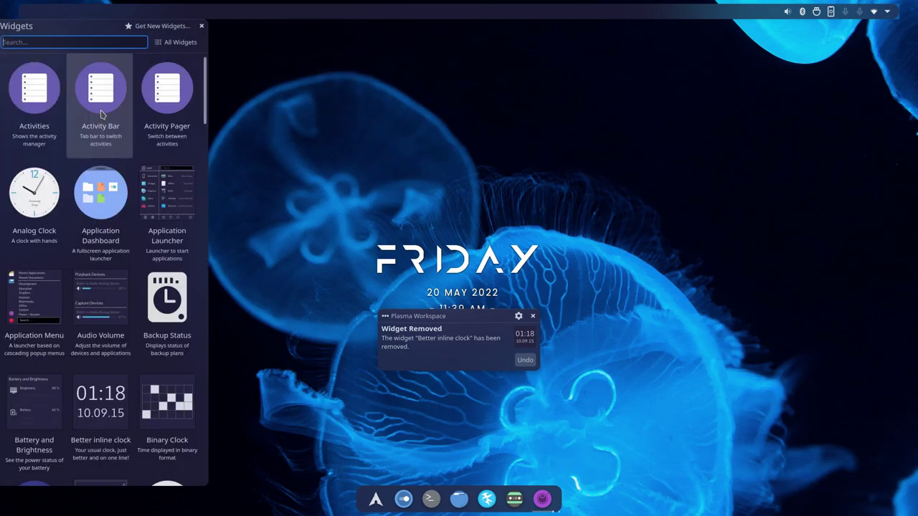
{"action": "type", "text": "kpp"}
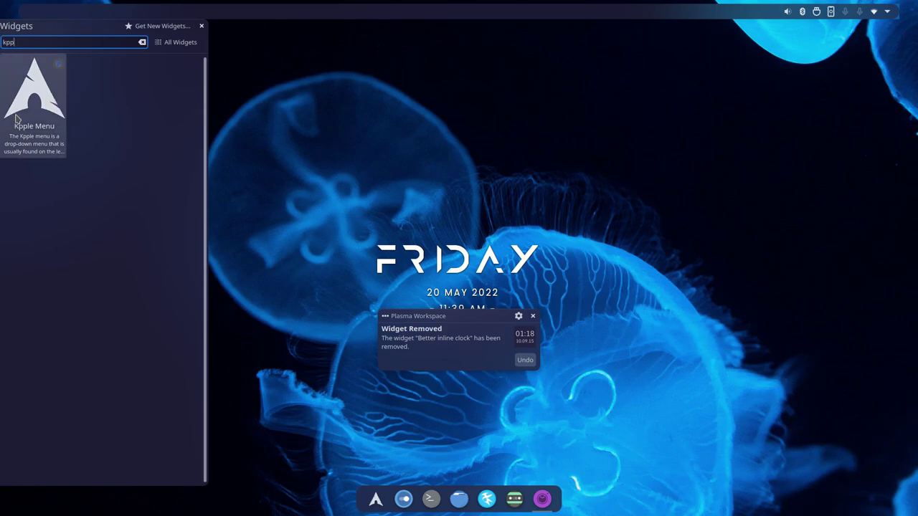
{"action": "left_click_drag", "start_coordinate": [33, 100], "coordinate": [30, 12]}
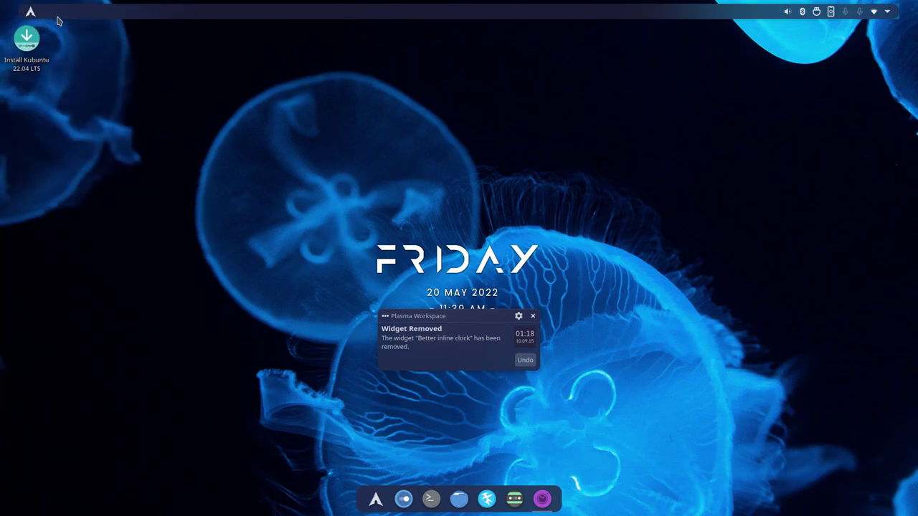
{"action": "right_click", "coordinate": [31, 13]}
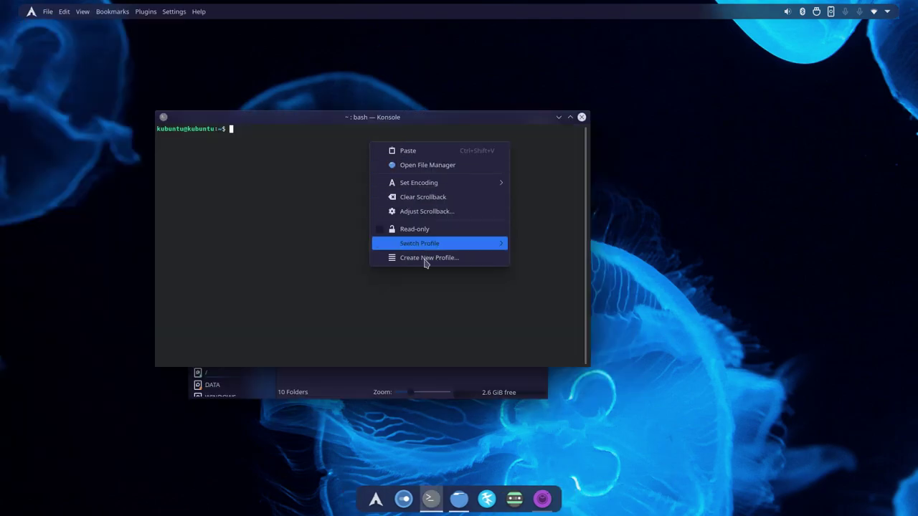
Step: In Konsole, start creating a new profile and open its Breeze color scheme for editing
{"action": "left_click", "coordinate": [423, 257]}
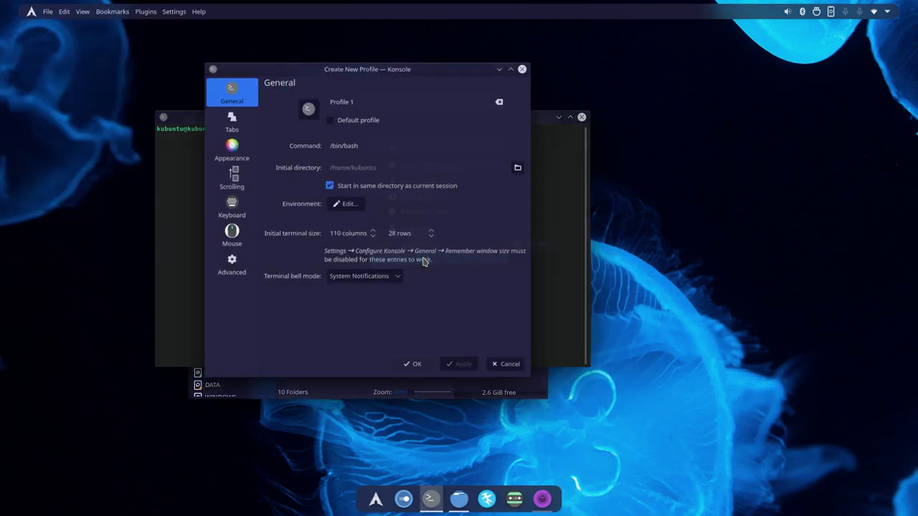
{"action": "left_click_drag", "start_coordinate": [351, 78], "coordinate": [524, 140]}
{"action": "left_click", "coordinate": [404, 208]}
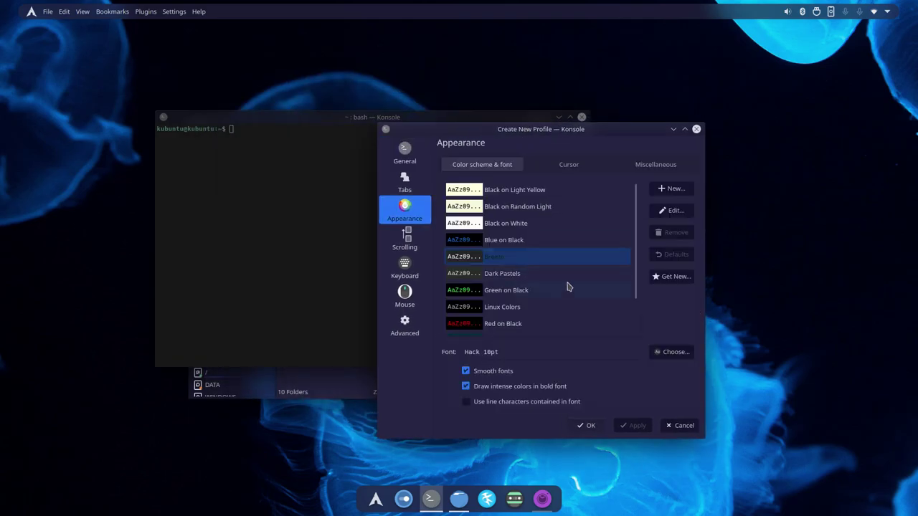
{"action": "left_click", "coordinate": [493, 259]}
{"action": "left_click", "coordinate": [671, 210]}
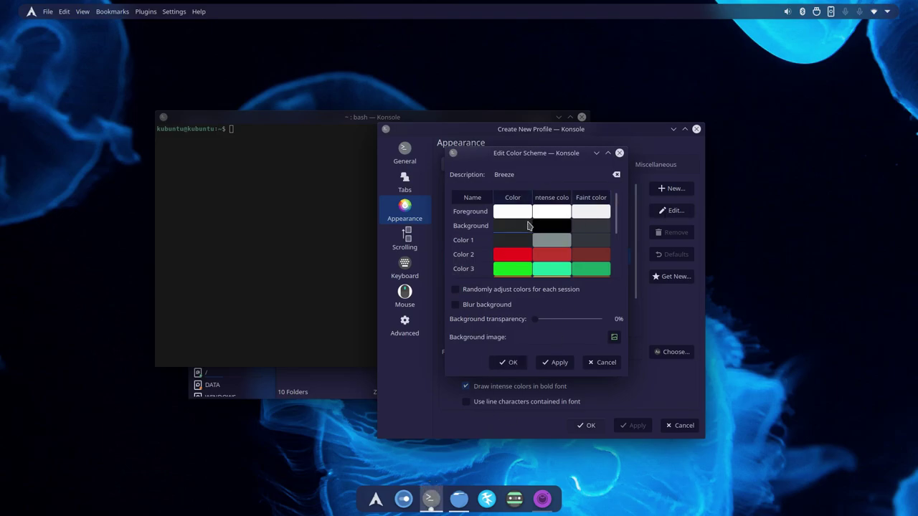
Step: Change the Breeze scheme's normal background color to the dark blue-violet #262848
{"action": "left_click", "coordinate": [527, 225]}
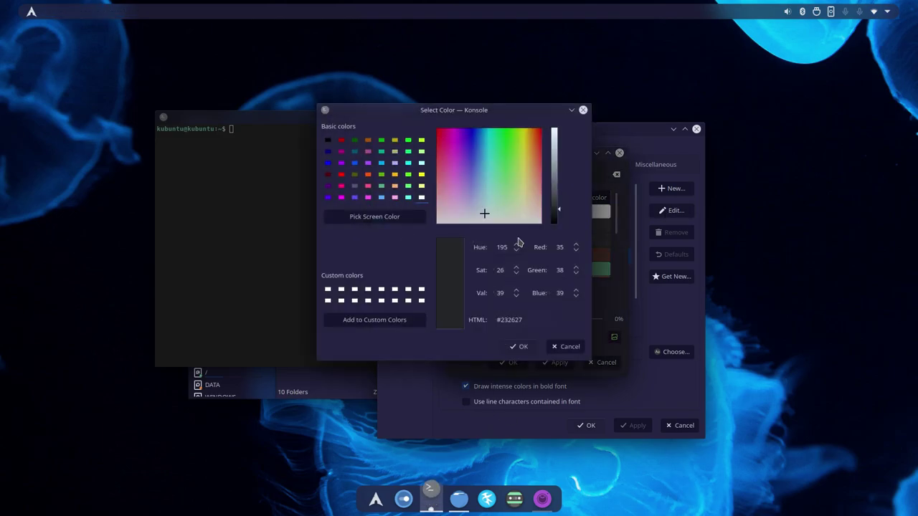
{"action": "left_click", "coordinate": [327, 151]}
{"action": "left_click_drag", "start_coordinate": [422, 118], "coordinate": [473, 158]}
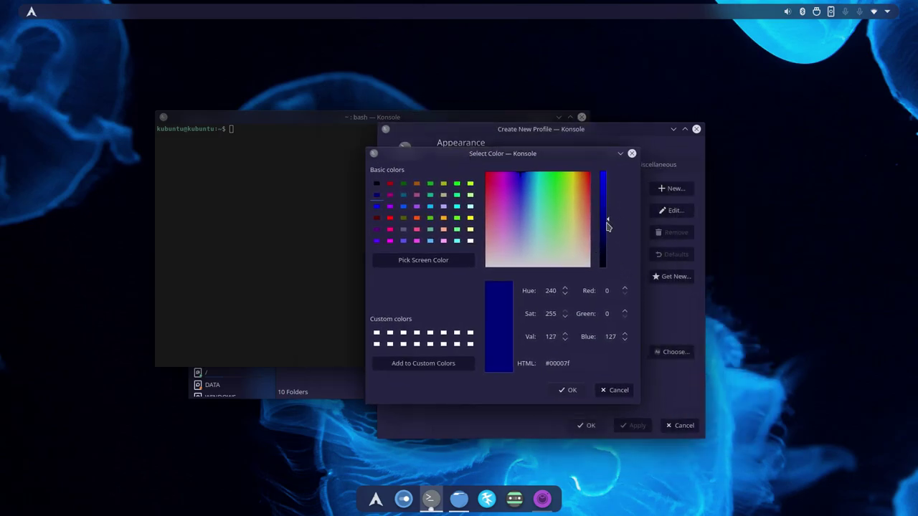
{"action": "left_click_drag", "start_coordinate": [607, 227], "coordinate": [609, 237]}
{"action": "left_click_drag", "start_coordinate": [521, 176], "coordinate": [525, 189]}
{"action": "left_click_drag", "start_coordinate": [606, 239], "coordinate": [608, 240]}
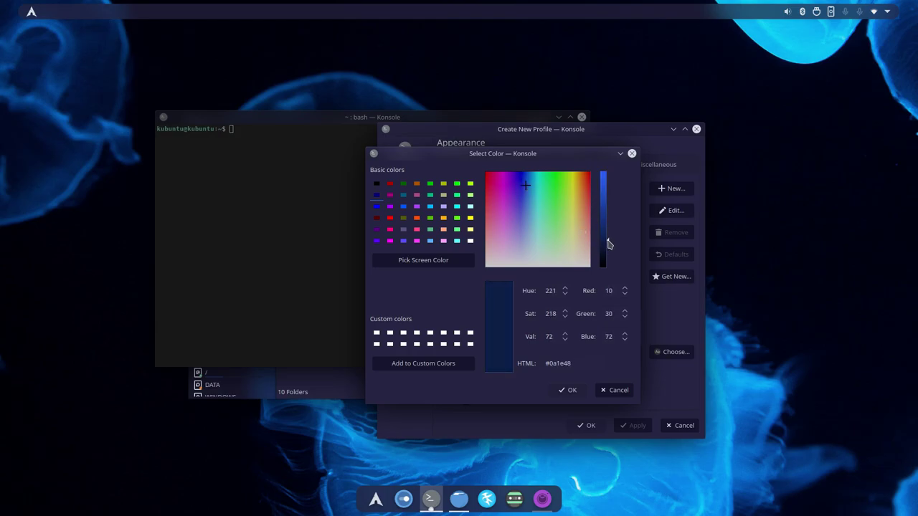
{"action": "left_click_drag", "start_coordinate": [524, 191], "coordinate": [514, 196]}
{"action": "left_click_drag", "start_coordinate": [522, 200], "coordinate": [522, 218]}
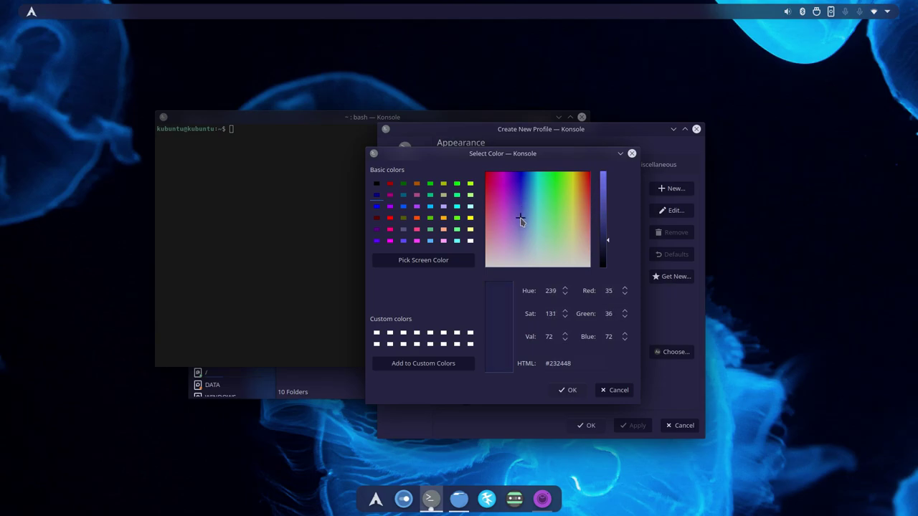
{"action": "left_click_drag", "start_coordinate": [521, 221], "coordinate": [522, 226]}
{"action": "left_click", "coordinate": [570, 389]}
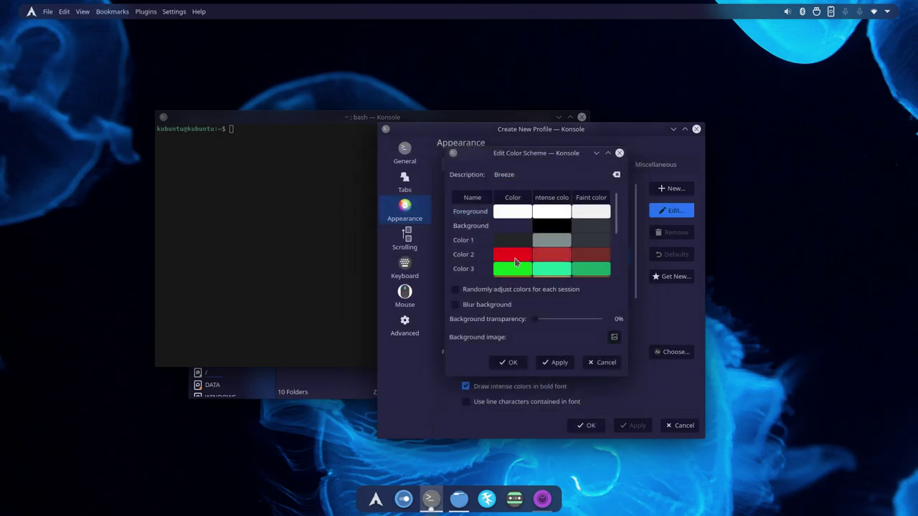
Step: Copy the normal background's color code #262848 and use it for the scheme's intense background color
{"action": "left_click", "coordinate": [551, 225]}
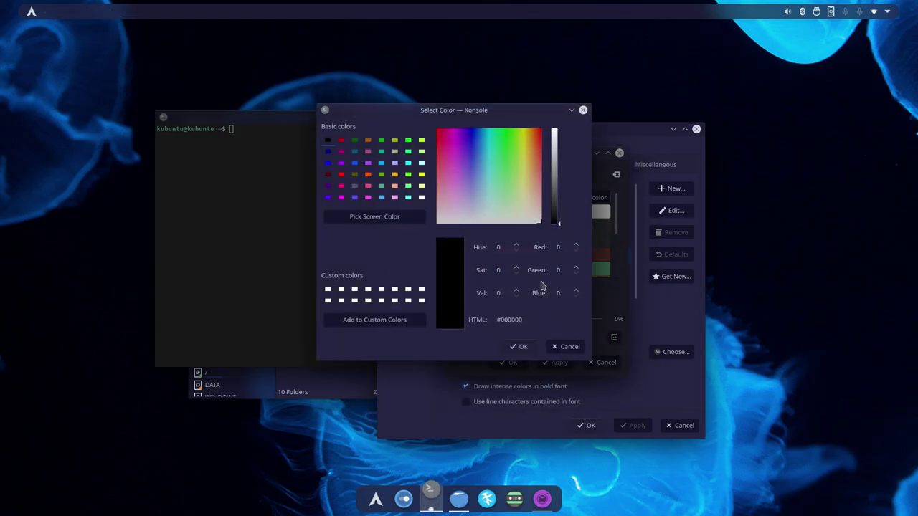
{"action": "left_click", "coordinate": [564, 346]}
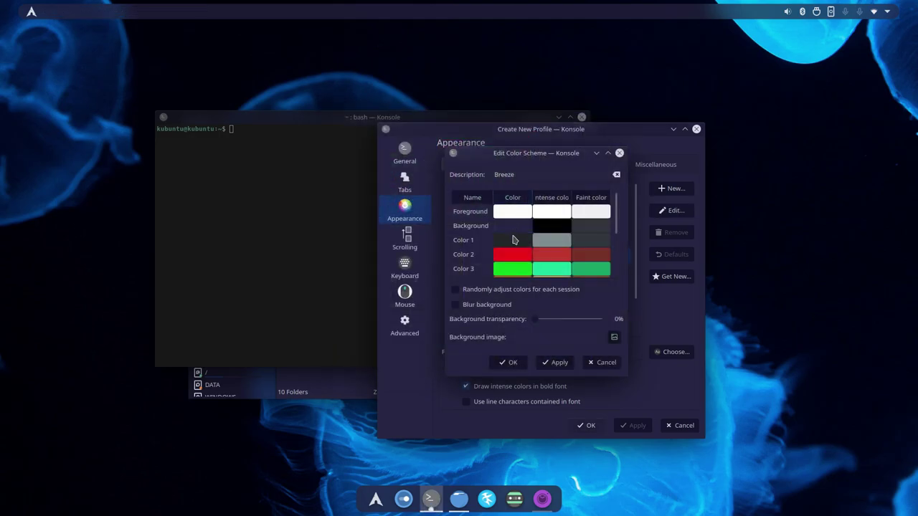
{"action": "left_click", "coordinate": [508, 225]}
{"action": "left_click", "coordinate": [538, 320]}
{"action": "key", "text": "ctrl+a"}
{"action": "key", "text": "ctrl+c"}
{"action": "left_click", "coordinate": [519, 346]}
{"action": "left_click", "coordinate": [550, 226]}
{"action": "left_click", "coordinate": [529, 321]}
{"action": "key", "text": "ctrl+a"}
{"action": "key", "text": "ctrl+v"}
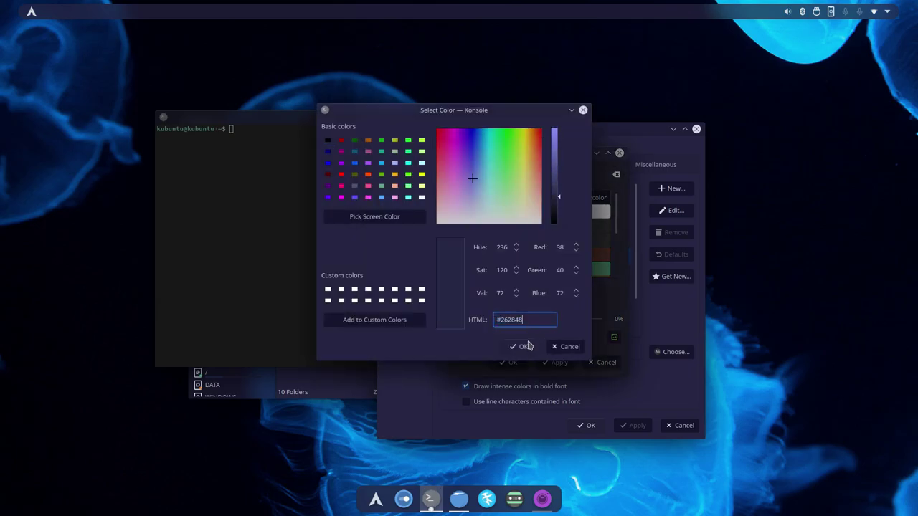
{"action": "left_click", "coordinate": [519, 346]}
Step: Apply the copied #262848 to the faint background color and brighten it to #333660
{"action": "left_click", "coordinate": [592, 242]}
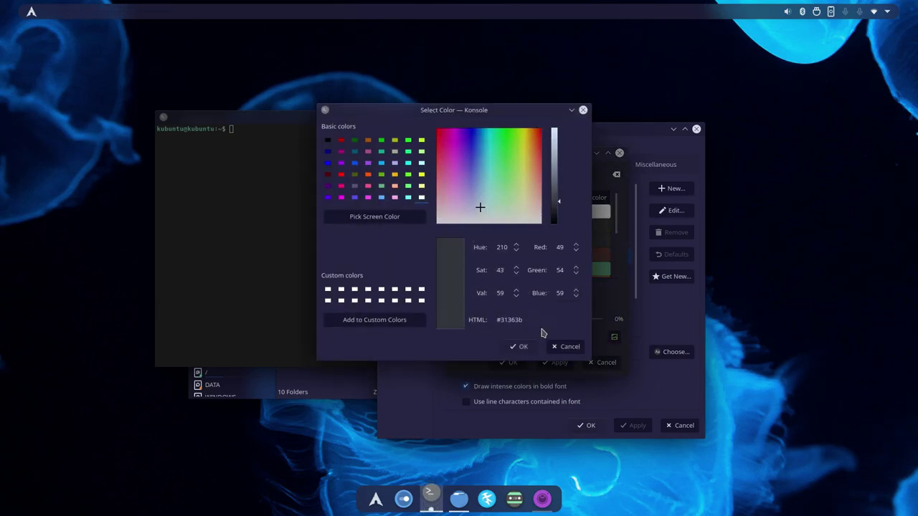
{"action": "left_click", "coordinate": [533, 319]}
{"action": "key", "text": "ctrl+a"}
{"action": "key", "text": "ctrl+v"}
{"action": "left_click", "coordinate": [519, 346]}
{"action": "left_click", "coordinate": [603, 229]}
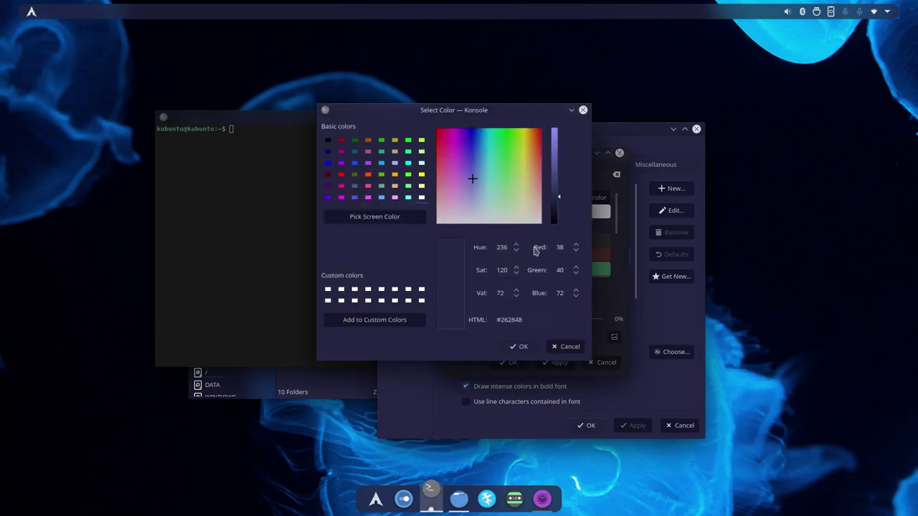
{"action": "left_click_drag", "start_coordinate": [560, 204], "coordinate": [560, 192]}
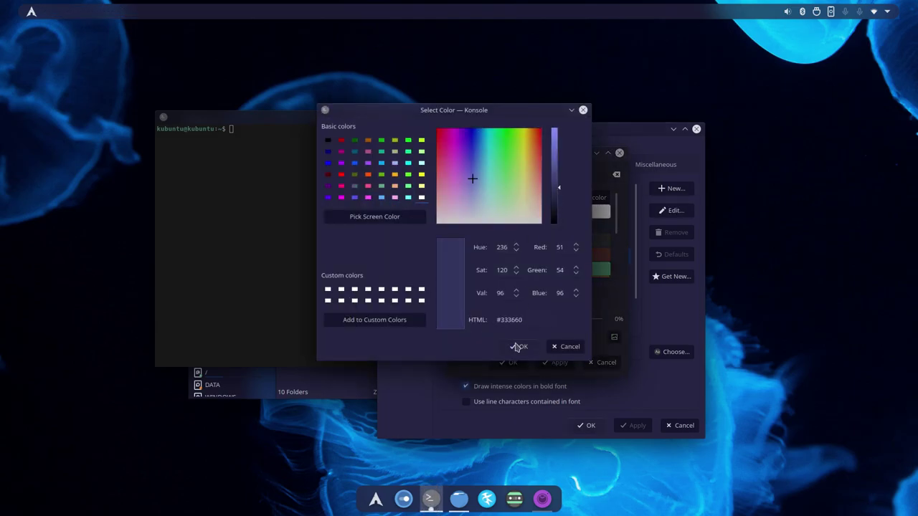
{"action": "left_click", "coordinate": [519, 346]}
Step: Darken the scheme's intense background color
{"action": "left_click", "coordinate": [568, 230]}
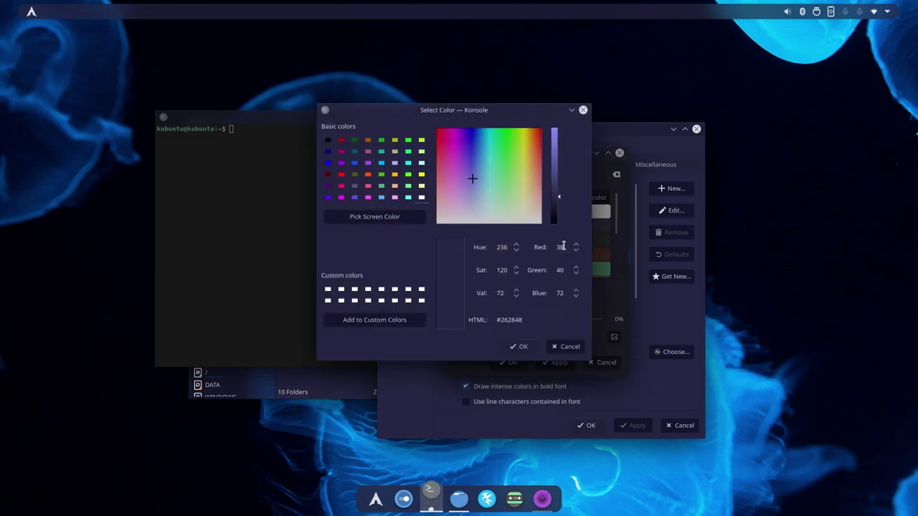
{"action": "left_click", "coordinate": [521, 347]}
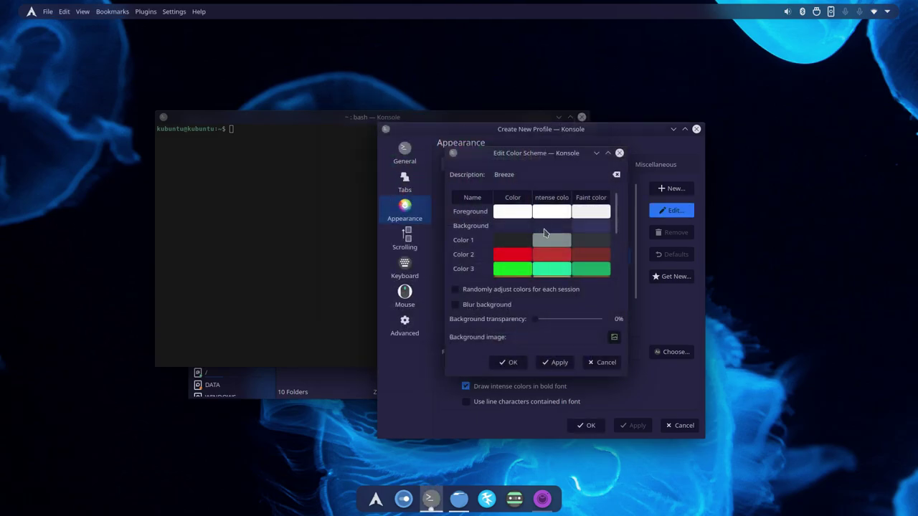
{"action": "left_click", "coordinate": [543, 231]}
{"action": "left_click", "coordinate": [558, 208]}
{"action": "left_click", "coordinate": [521, 347]}
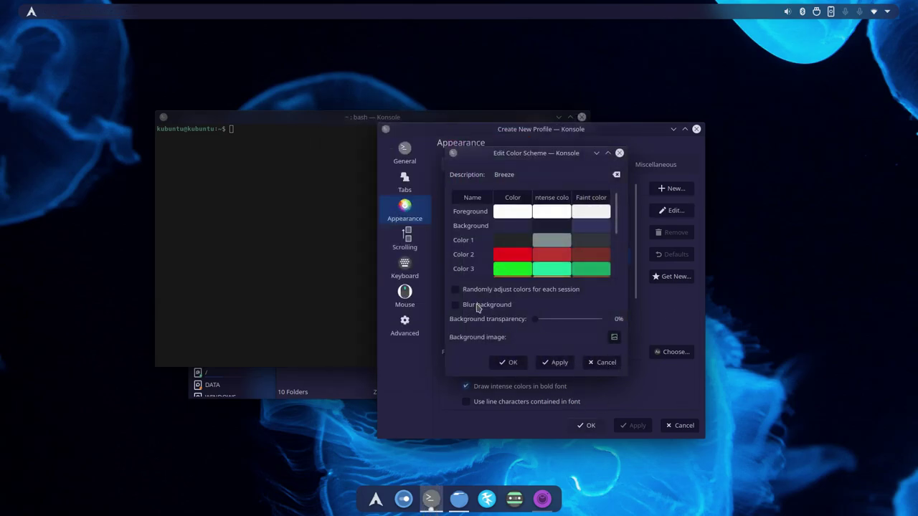
Step: Enable background blur, try transparencies of 29% and 9%, set it to 12%, and save the color scheme and profile
{"action": "mouse_move", "coordinate": [534, 321]}
{"action": "left_mouse_down"}
{"action": "mouse_move", "coordinate": [559, 323]}
{"action": "mouse_move", "coordinate": [548, 327]}
{"action": "left_mouse_up"}
{"action": "left_click", "coordinate": [554, 362]}
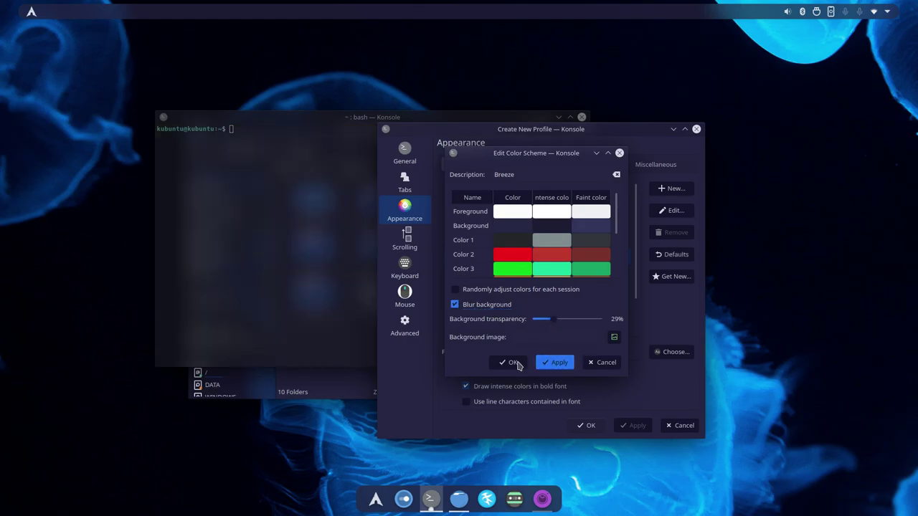
{"action": "left_click_drag", "start_coordinate": [557, 324], "coordinate": [546, 323]}
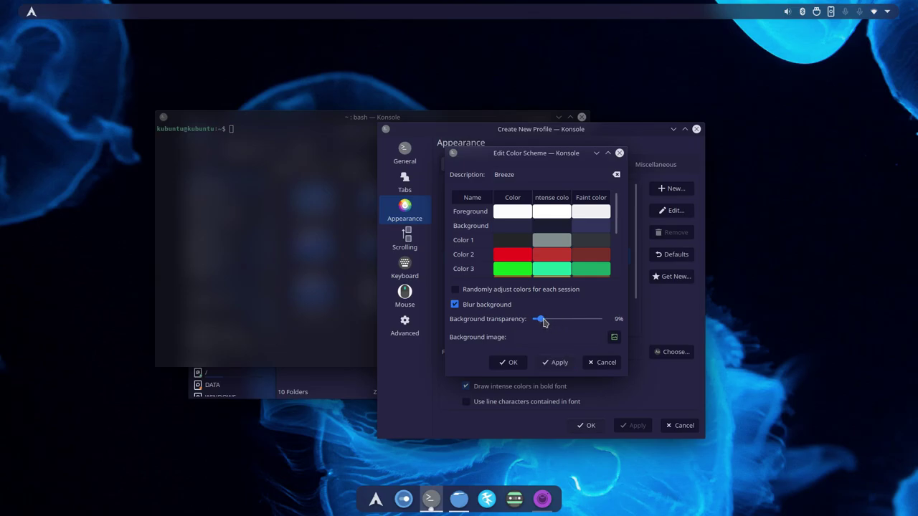
{"action": "left_click", "coordinate": [556, 362]}
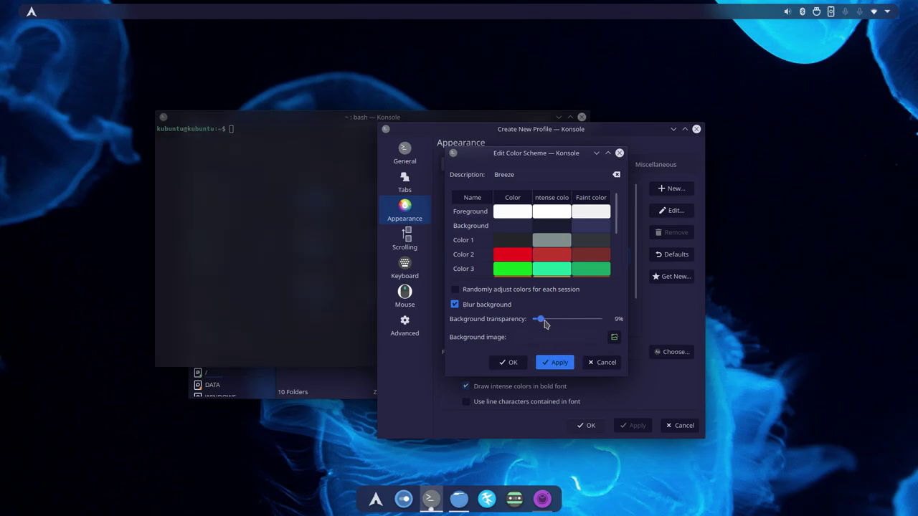
{"action": "left_click_drag", "start_coordinate": [545, 324], "coordinate": [549, 326]}
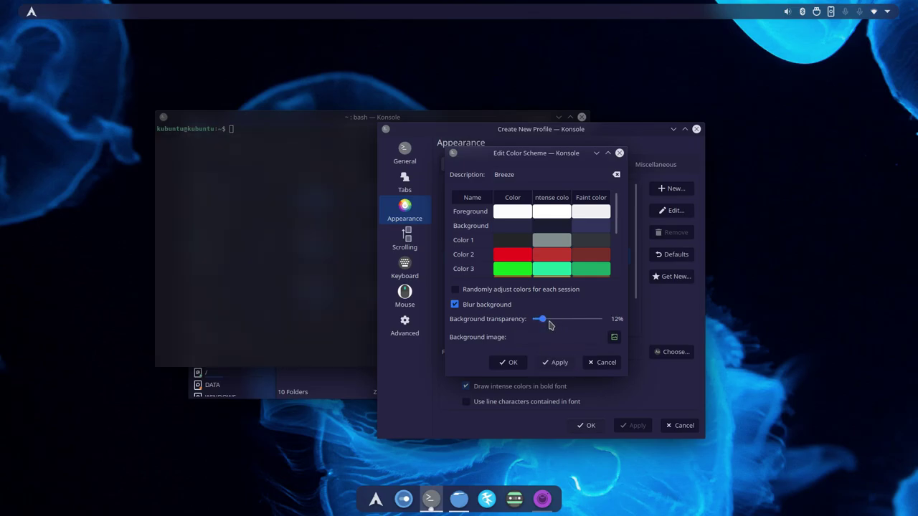
{"action": "left_click", "coordinate": [511, 363]}
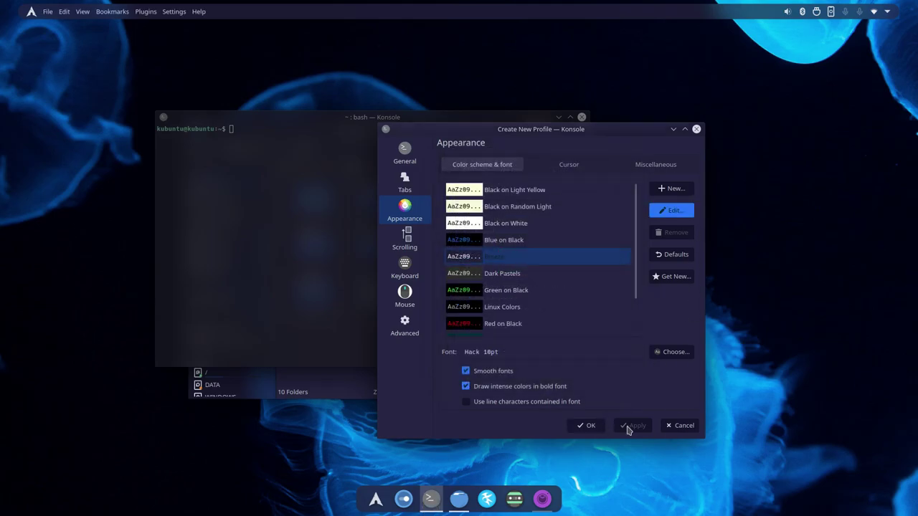
{"action": "left_click", "coordinate": [586, 425]}
Step: Move the Konsole window over the Dolphin window, narrow it, and compare the two windows' backgrounds
{"action": "left_click_drag", "start_coordinate": [412, 117], "coordinate": [532, 194]}
{"action": "left_click_drag", "start_coordinate": [710, 333], "coordinate": [649, 331]}
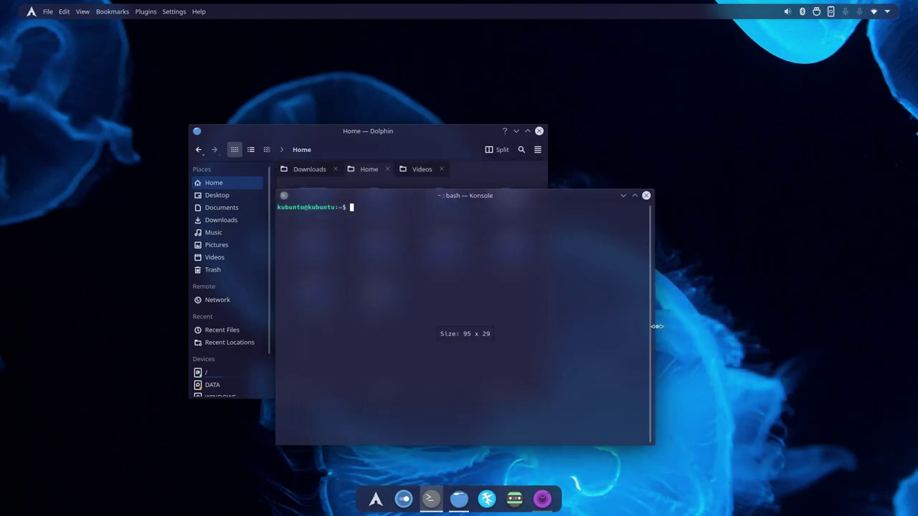
{"action": "left_click", "coordinate": [374, 132]}
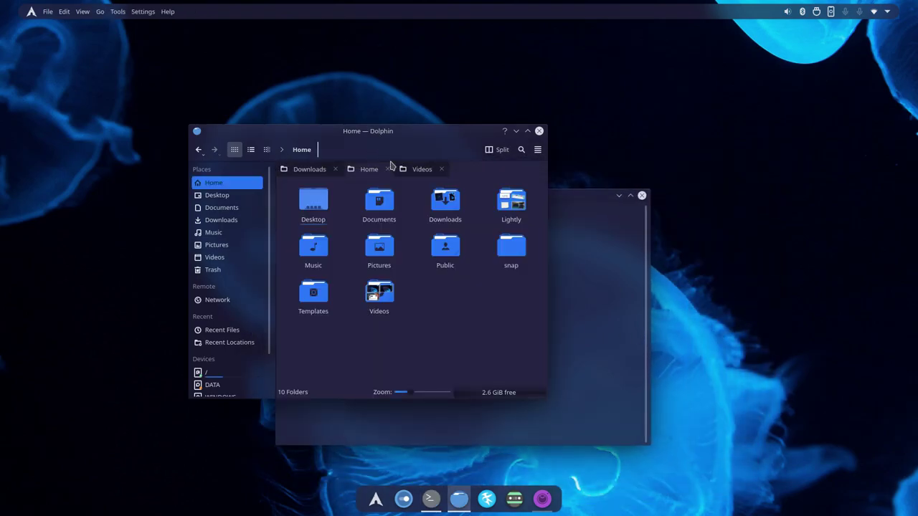
{"action": "left_click", "coordinate": [602, 282]}
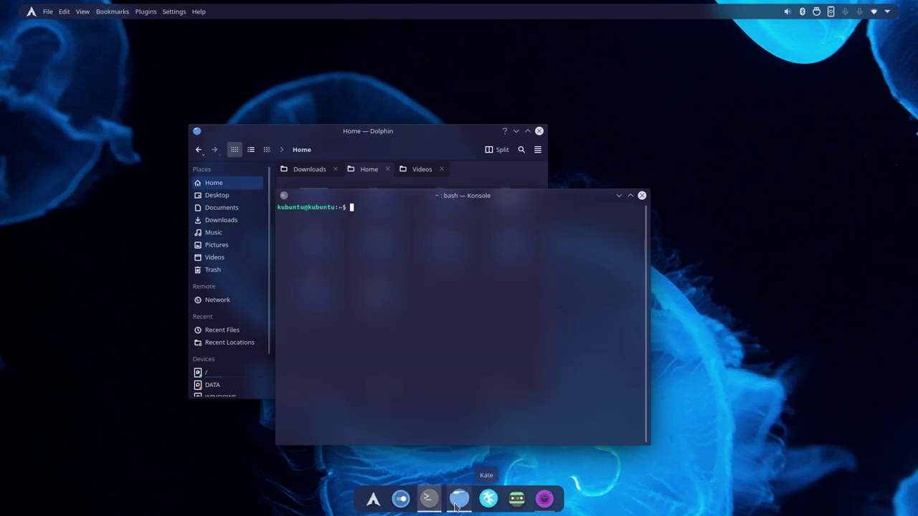
Step: Open System Settings and arrange it overlapping the Dolphin window, maximizing and restoring it to compare the translucent backgrounds
{"action": "left_click", "coordinate": [404, 498]}
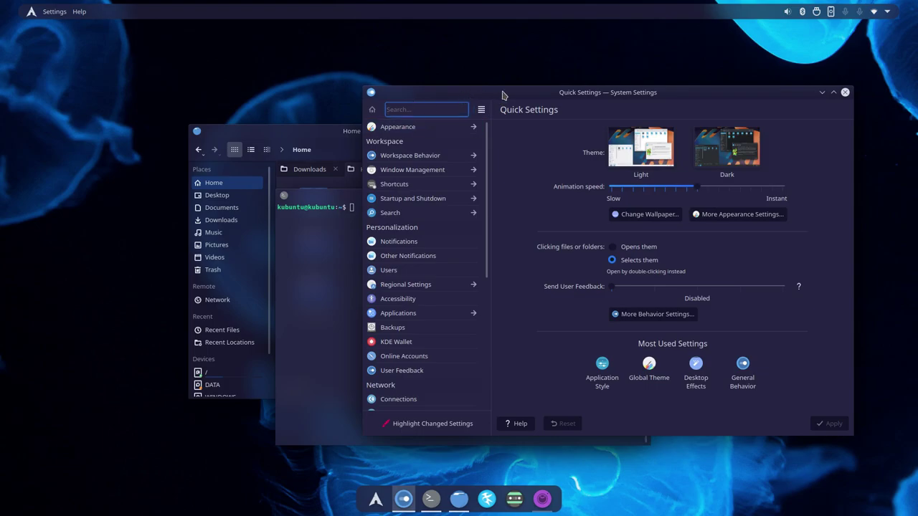
{"action": "left_click_drag", "start_coordinate": [502, 95], "coordinate": [472, 194]}
{"action": "left_click", "coordinate": [389, 149]}
{"action": "left_click_drag", "start_coordinate": [389, 149], "coordinate": [382, 155]}
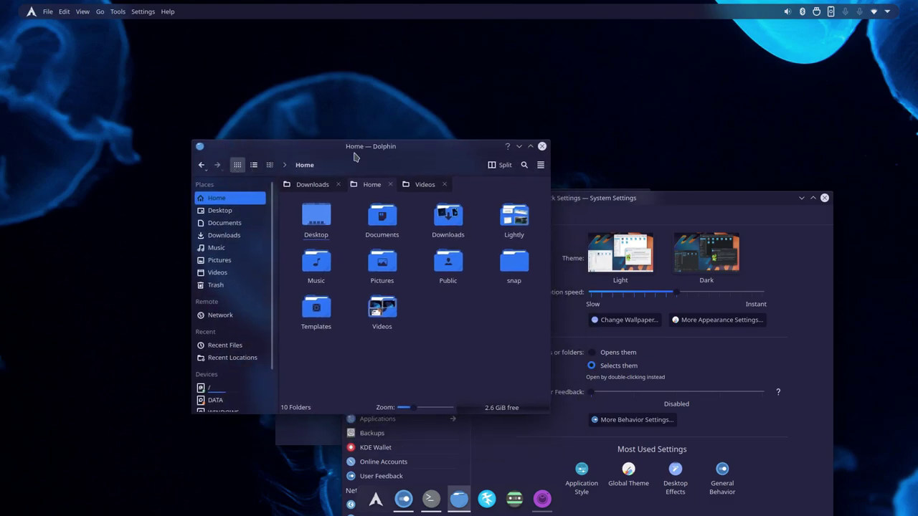
{"action": "left_click", "coordinate": [635, 209]}
{"action": "double_click", "coordinate": [632, 201]}
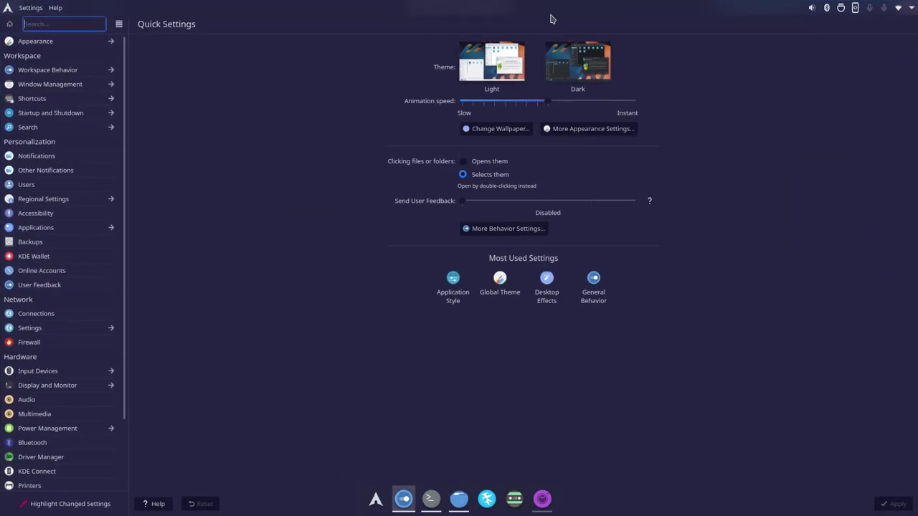
{"action": "left_click_drag", "start_coordinate": [553, 18], "coordinate": [641, 116]}
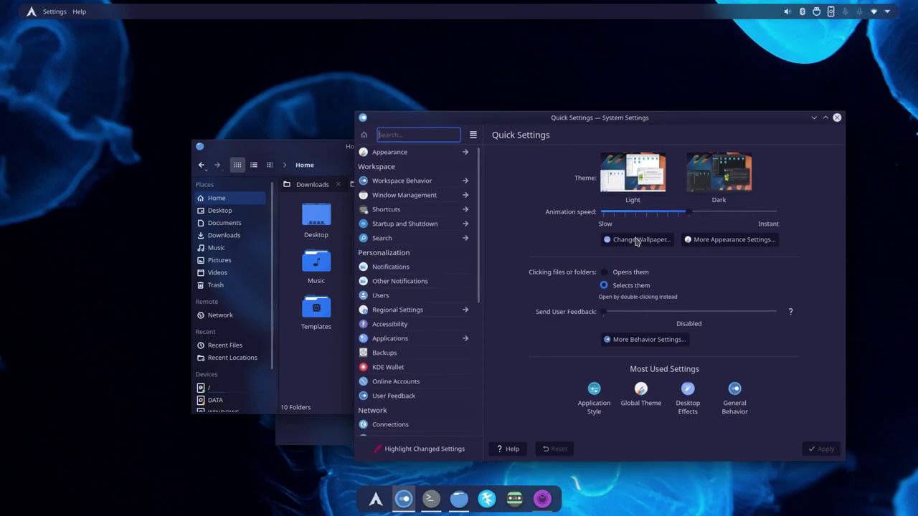
Step: Configure the Blur desktop effect under Workspace Behavior with the lightest noise strength and confirm
{"action": "left_click", "coordinate": [415, 151]}
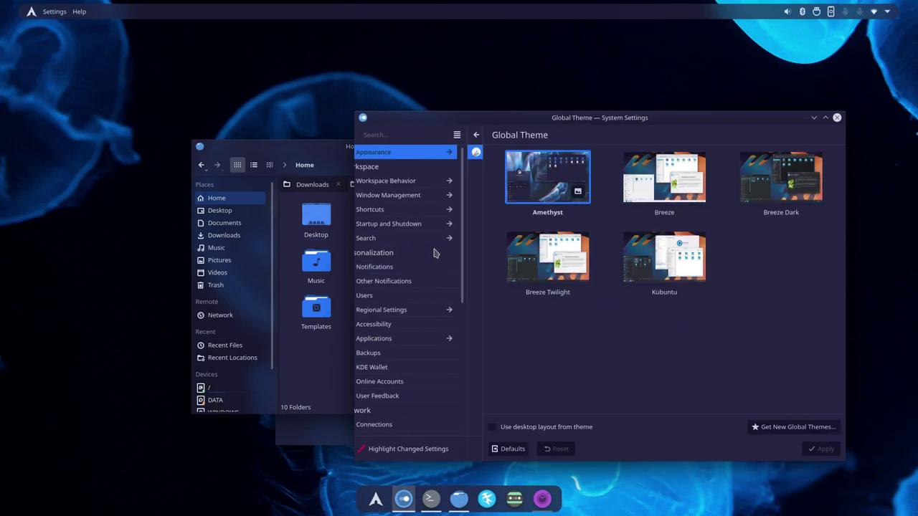
{"action": "left_click", "coordinate": [461, 139]}
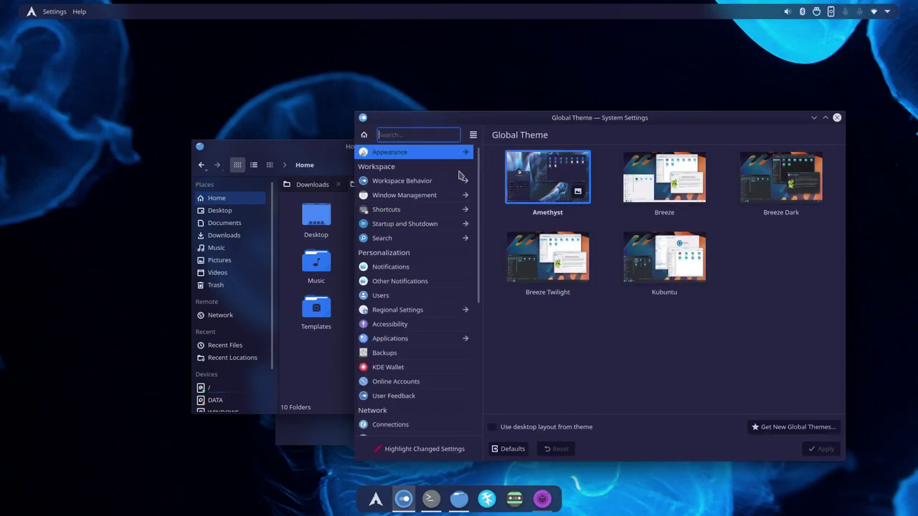
{"action": "left_click", "coordinate": [430, 180]}
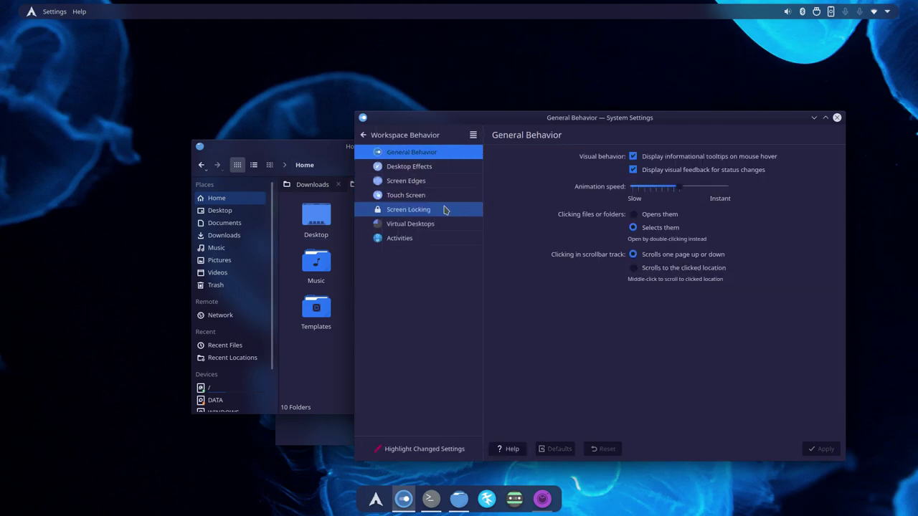
{"action": "left_click", "coordinate": [418, 167]}
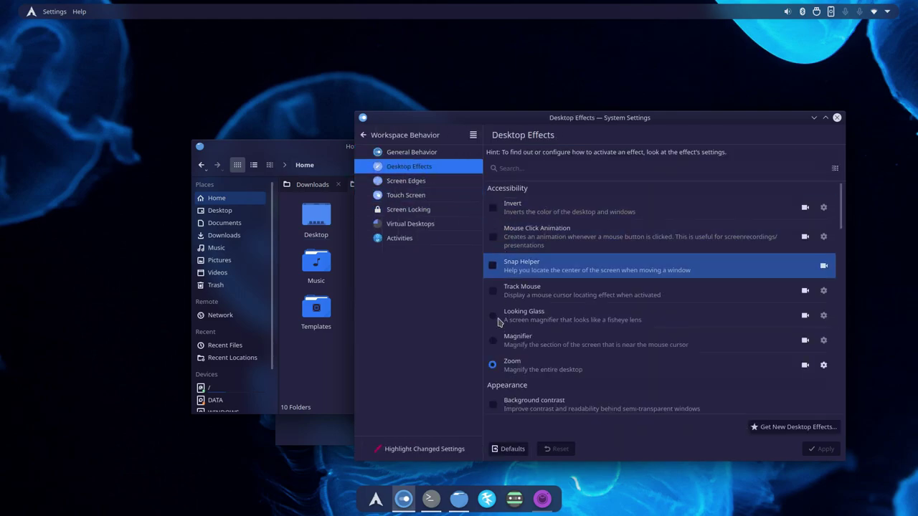
{"action": "scroll", "coordinate": [595, 384], "scroll_direction": "down", "scroll_amount": 2}
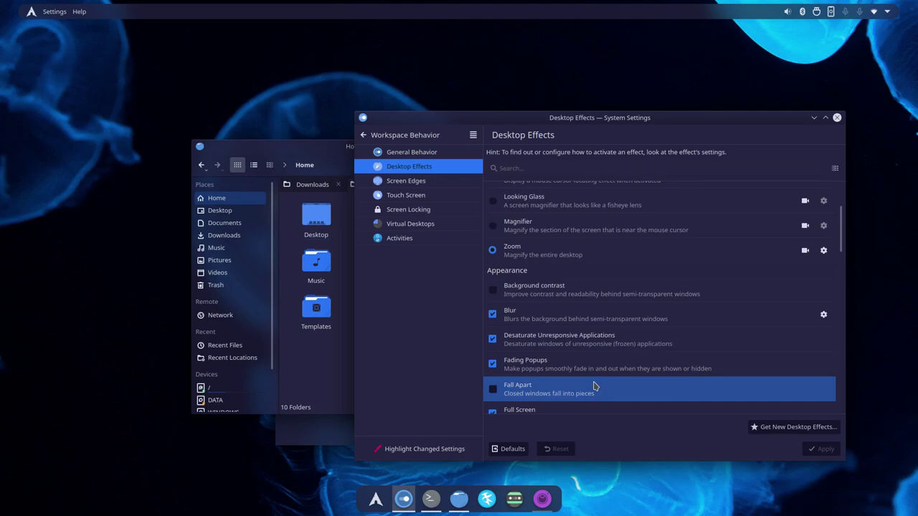
{"action": "left_click", "coordinate": [823, 315]}
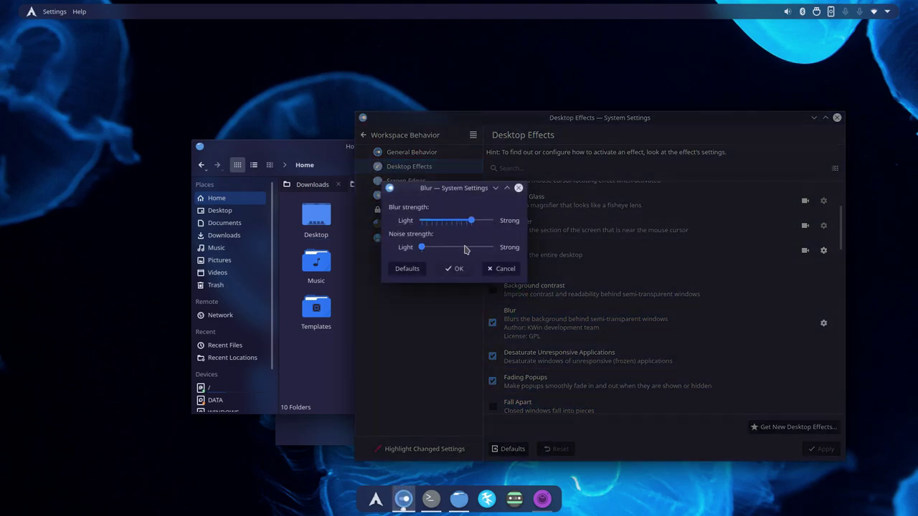
{"action": "left_click", "coordinate": [453, 268]}
Step: Examine the Dolphin window's blurred background, recheck the blur effect's settings, and move Dolphin over another part of the wallpaper
{"action": "left_click", "coordinate": [315, 362]}
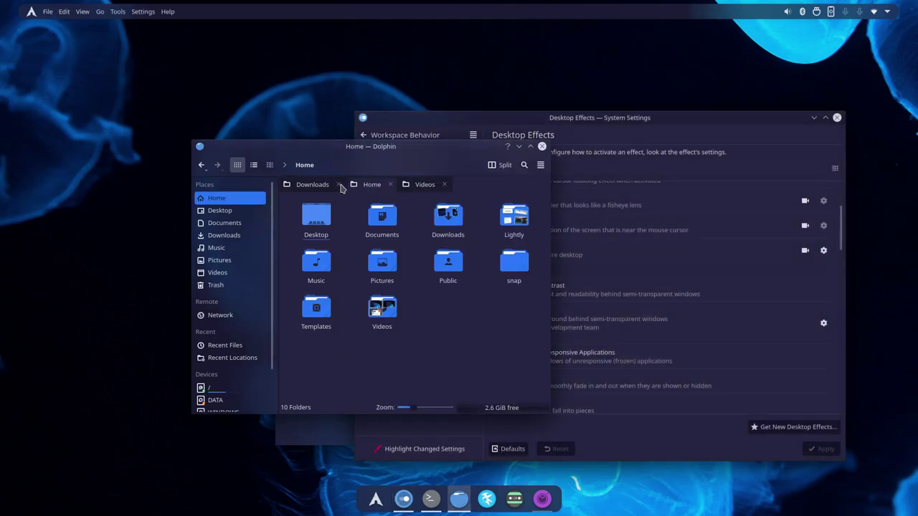
{"action": "left_click", "coordinate": [823, 323]}
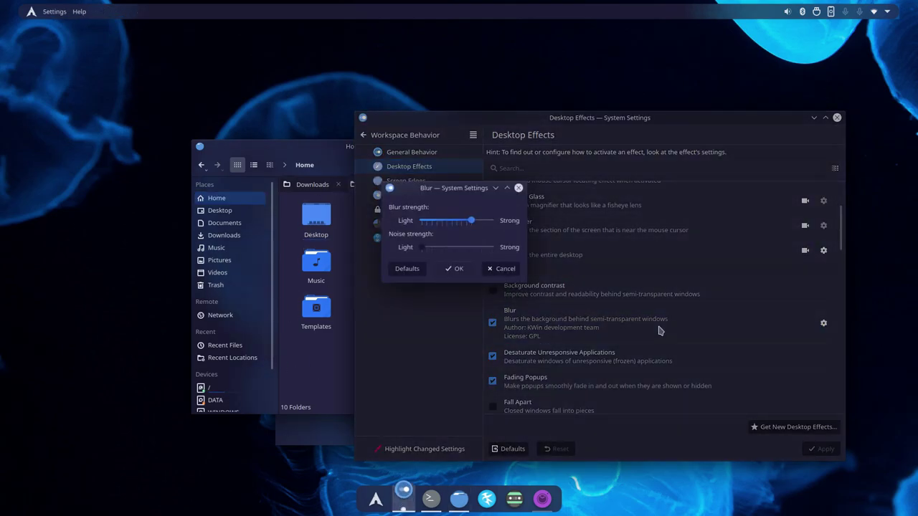
{"action": "left_click", "coordinate": [454, 267]}
{"action": "left_click_drag", "start_coordinate": [297, 148], "coordinate": [269, 120]}
Step: Set the blur strength slightly above the middle of its range, confirm, and move the Dolphin window to check its background
{"action": "left_click", "coordinate": [823, 323]}
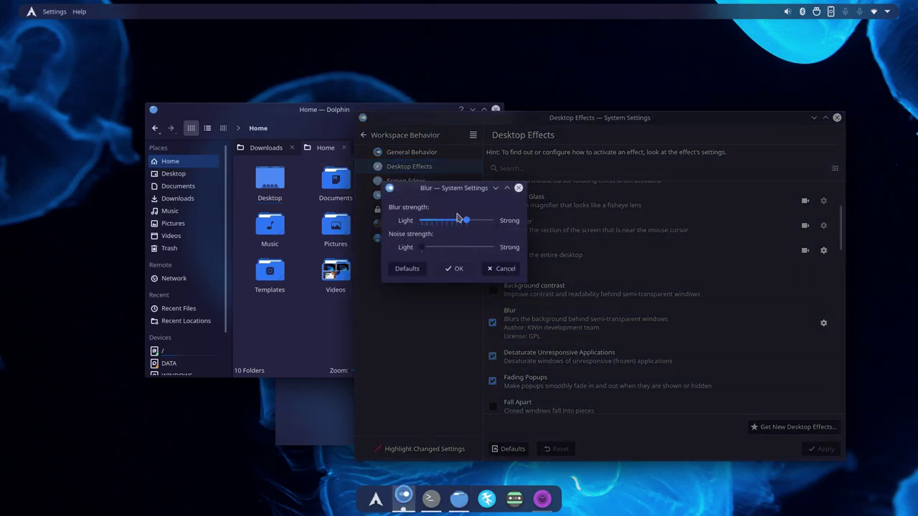
{"action": "left_click_drag", "start_coordinate": [457, 220], "coordinate": [461, 224]}
{"action": "left_click", "coordinate": [458, 269]}
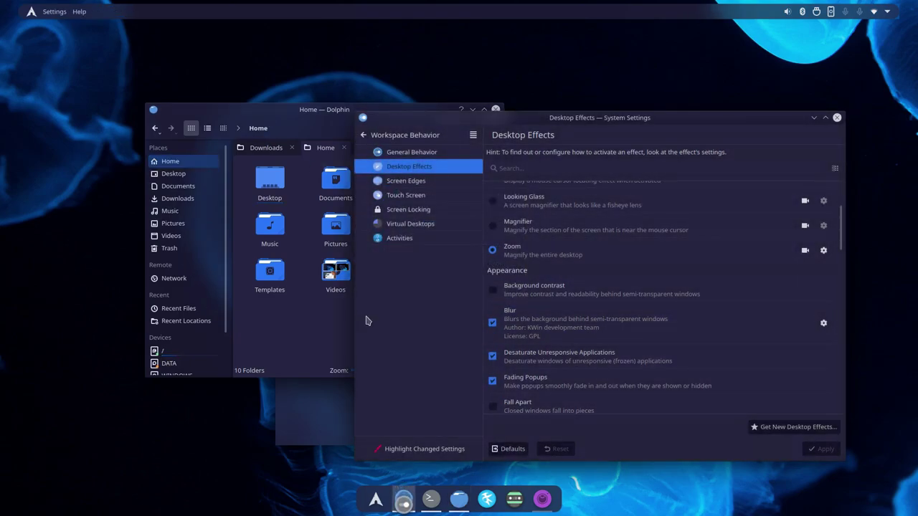
{"action": "left_click", "coordinate": [315, 122]}
{"action": "left_click_drag", "start_coordinate": [304, 118], "coordinate": [353, 152]}
Step: Close System Settings and shift the Konsole window so it only partly overlaps the Dolphin window
{"action": "left_click", "coordinate": [768, 446]}
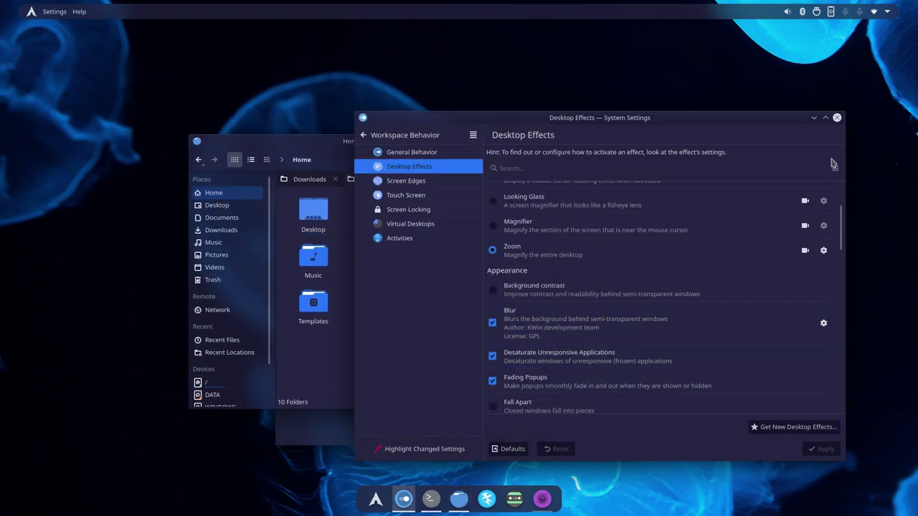
{"action": "left_click", "coordinate": [836, 118]}
{"action": "left_click", "coordinate": [650, 254]}
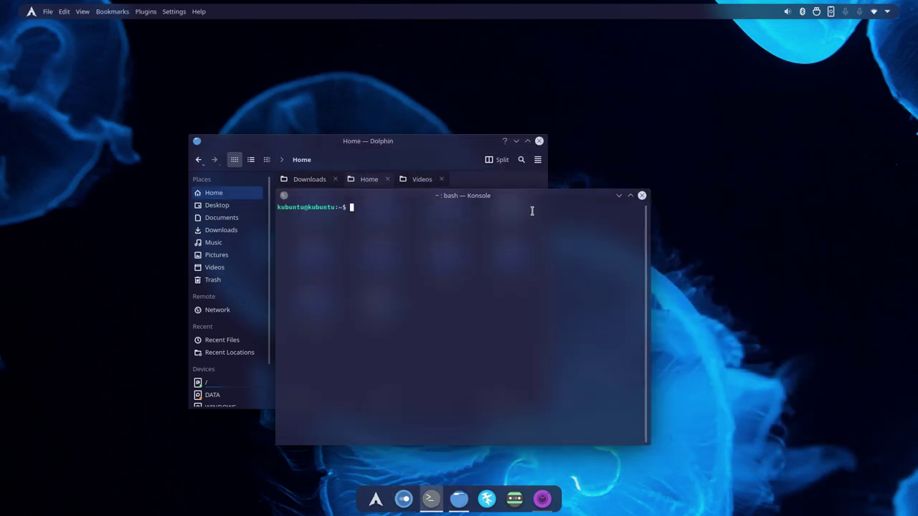
{"action": "left_click_drag", "start_coordinate": [527, 197], "coordinate": [564, 213]}
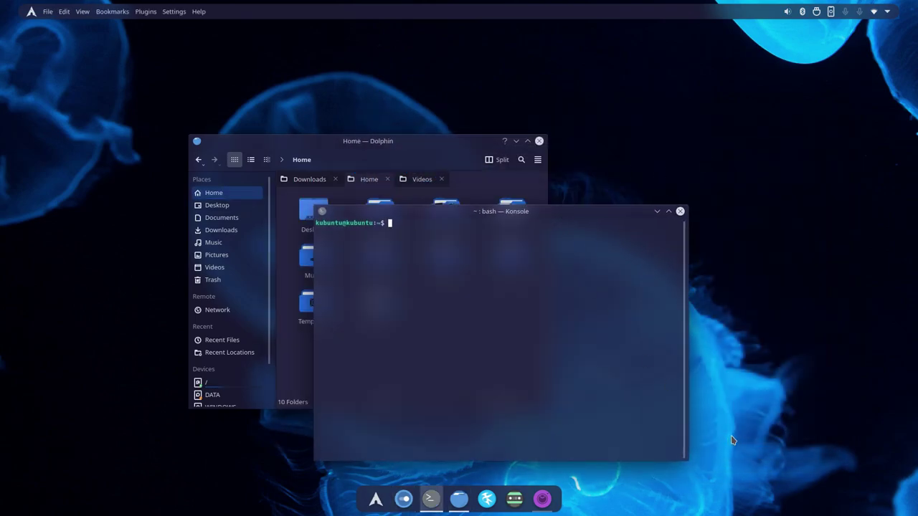
Step: Switch to the SimpleScreenRecorder window
{"action": "left_click", "coordinate": [542, 498]}
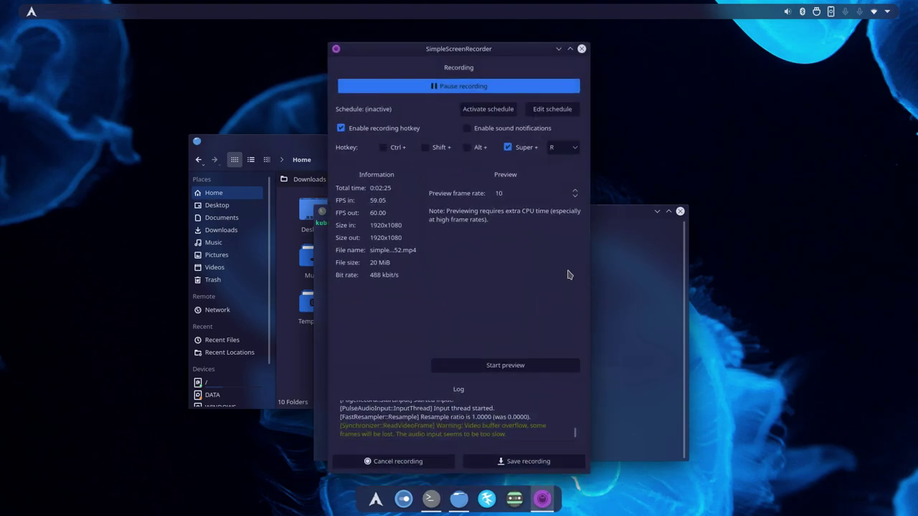